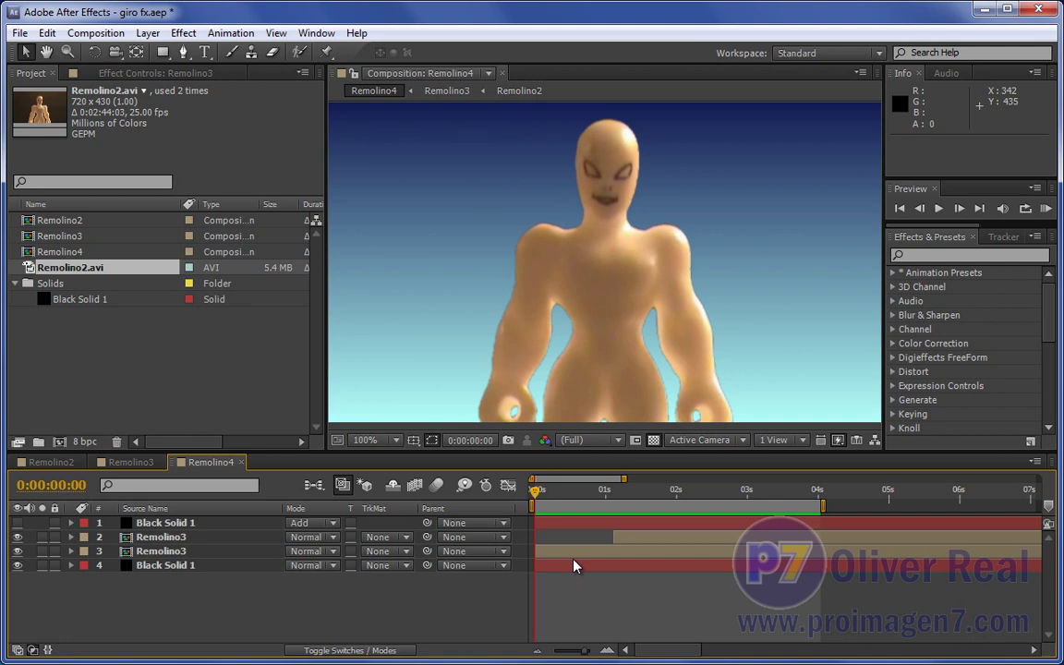
Play and stop a preview of Remolino4, return to frame 0, and switch to the Remolino2 composition
key("space")
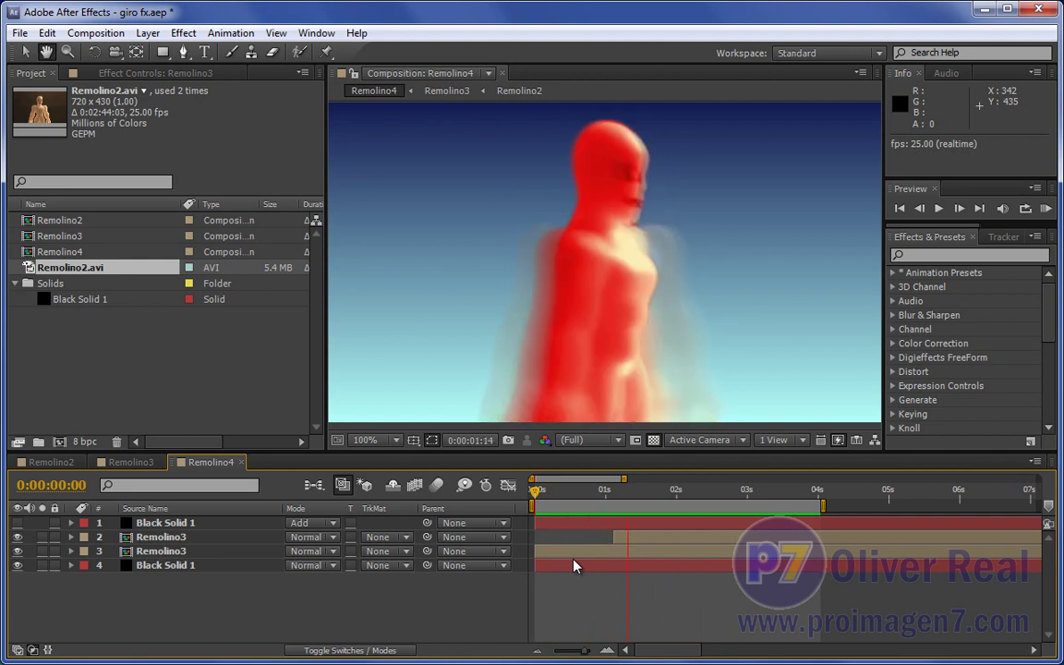
key("space")
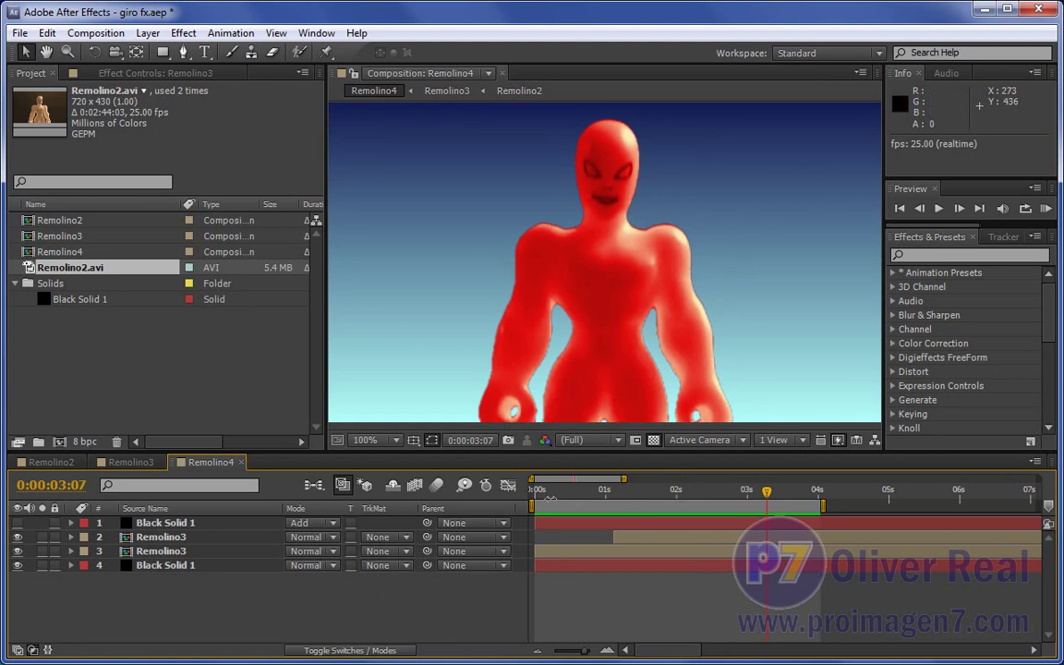
key("Home")
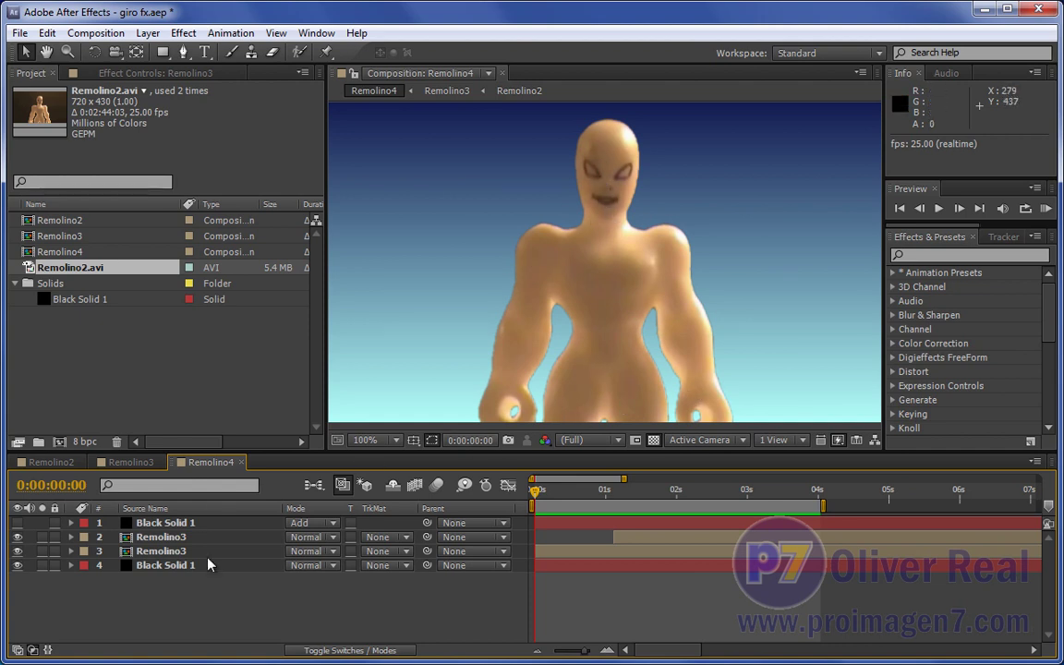
left_click(51, 462)
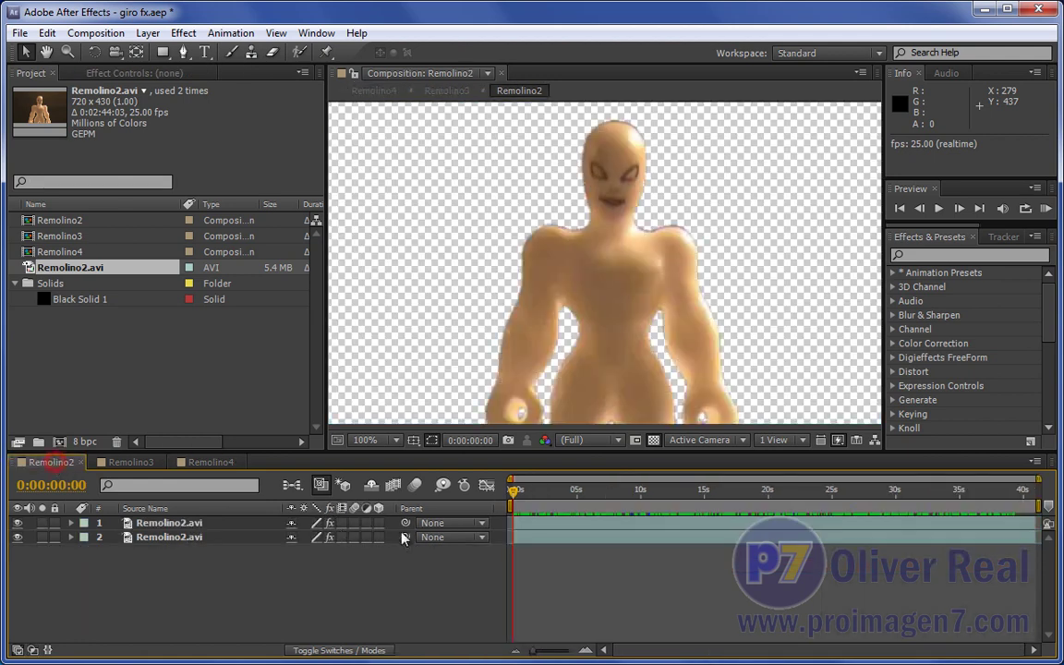
Turn off layer 1's effects to reveal the original brown-background footage, then scrub to the sideways pose
left_click(330, 523)
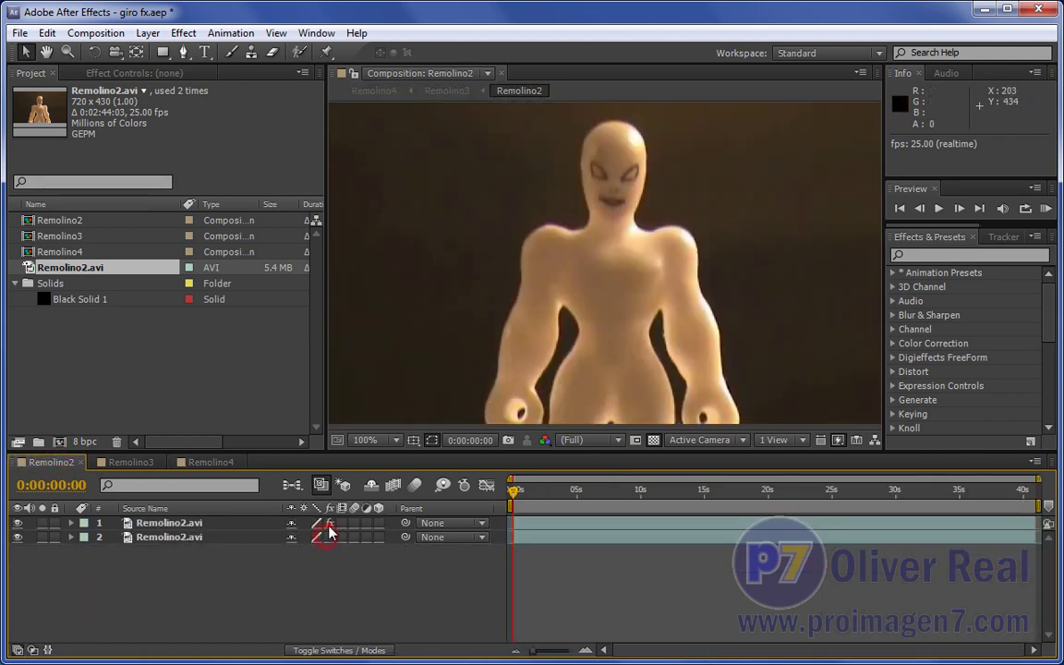
left_click(169, 523)
mouse_move(514, 491)
left_mouse_down()
mouse_move(974, 496)
mouse_move(432, 523)
left_mouse_up()
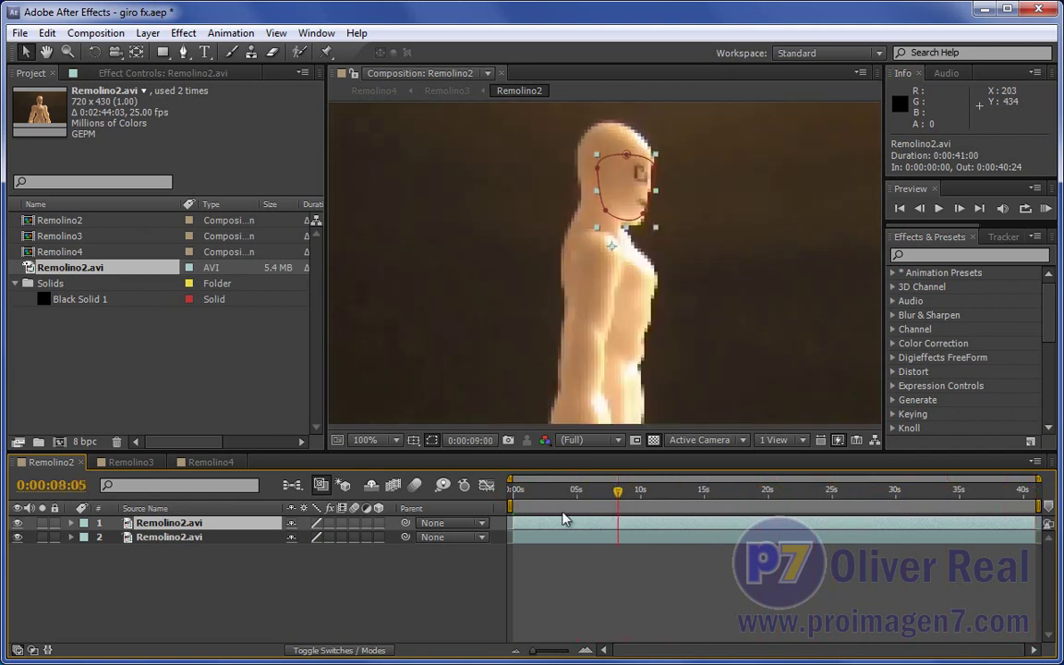
mouse_move(513, 491)
left_mouse_down()
mouse_move(932, 508)
mouse_move(519, 506)
left_mouse_up()
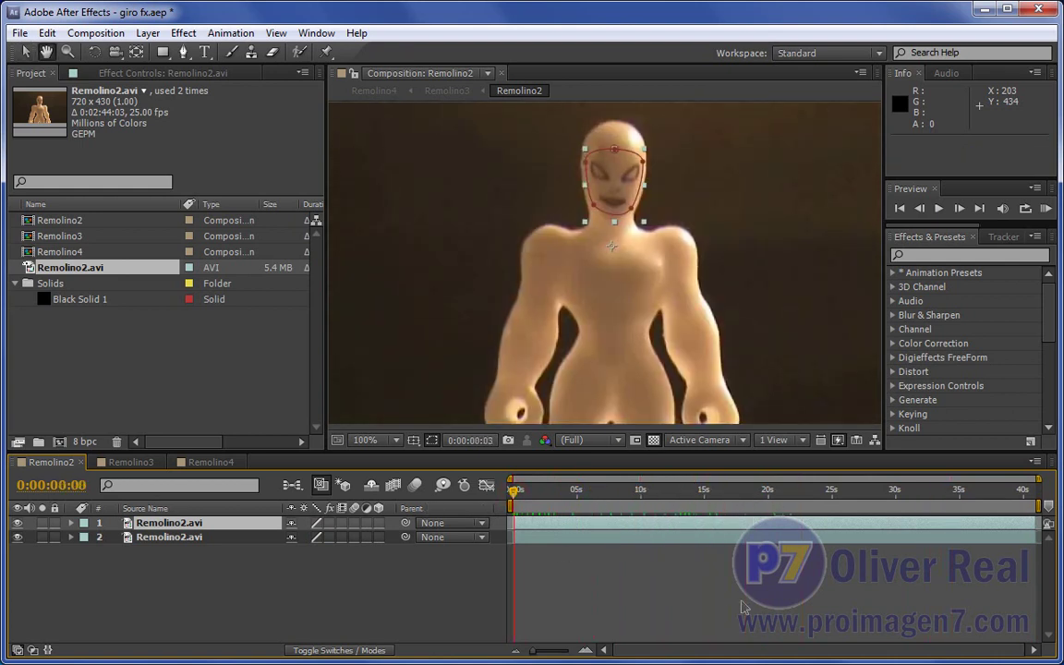
RAM-preview the footage at Half resolution to about 9 seconds, rewind, and re-enable layer 2's effects
left_click(591, 440)
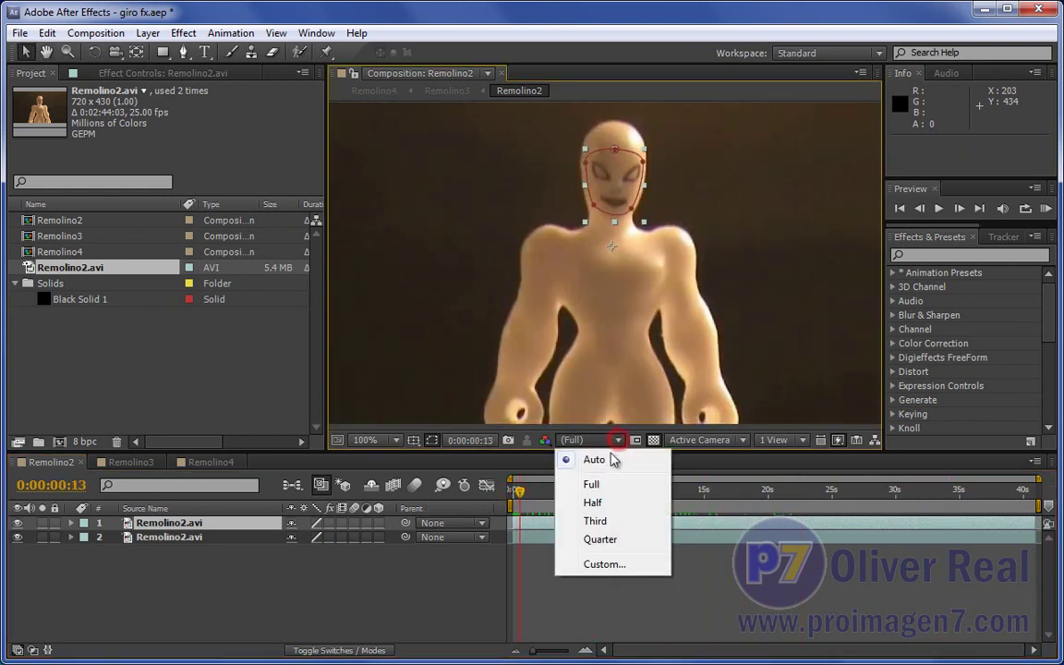
left_click(591, 506)
key("KP_0")
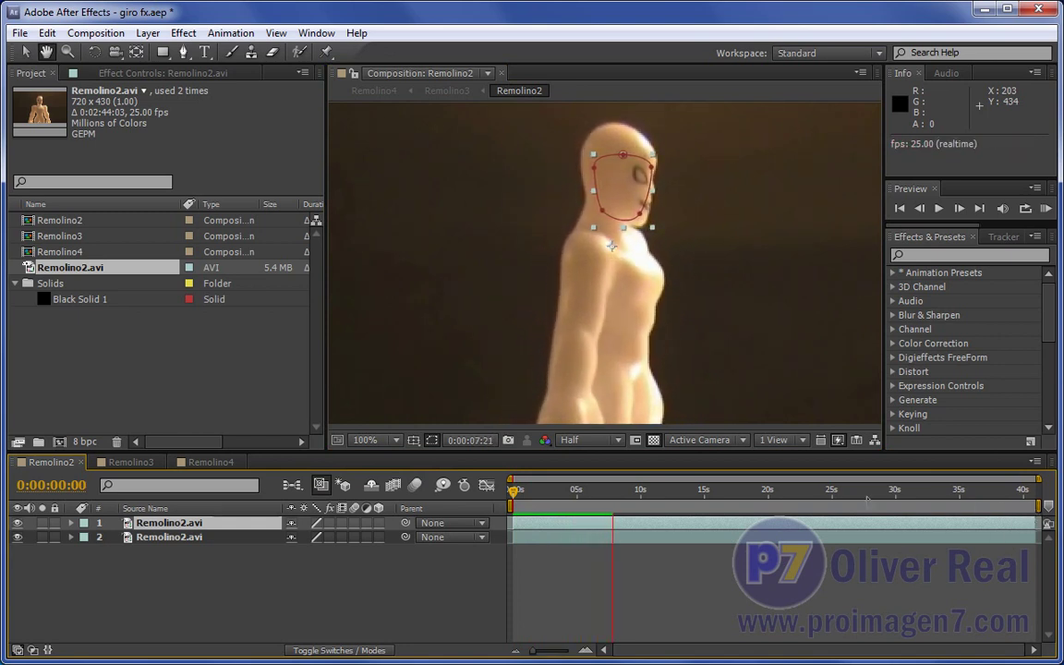
left_click(631, 490)
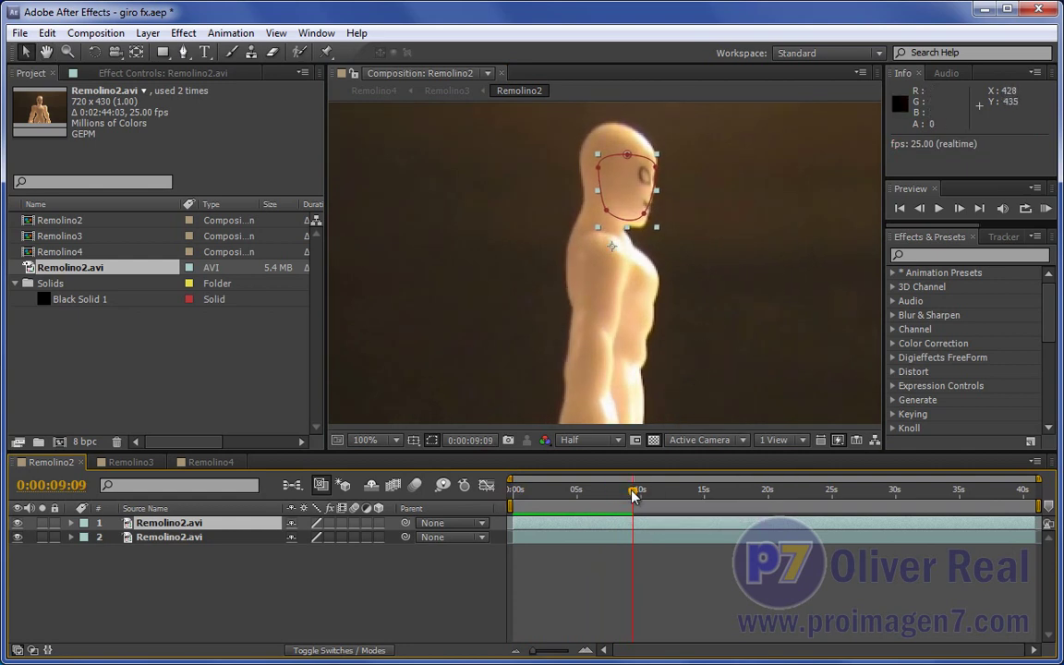
left_click_drag(633, 496, 513, 490)
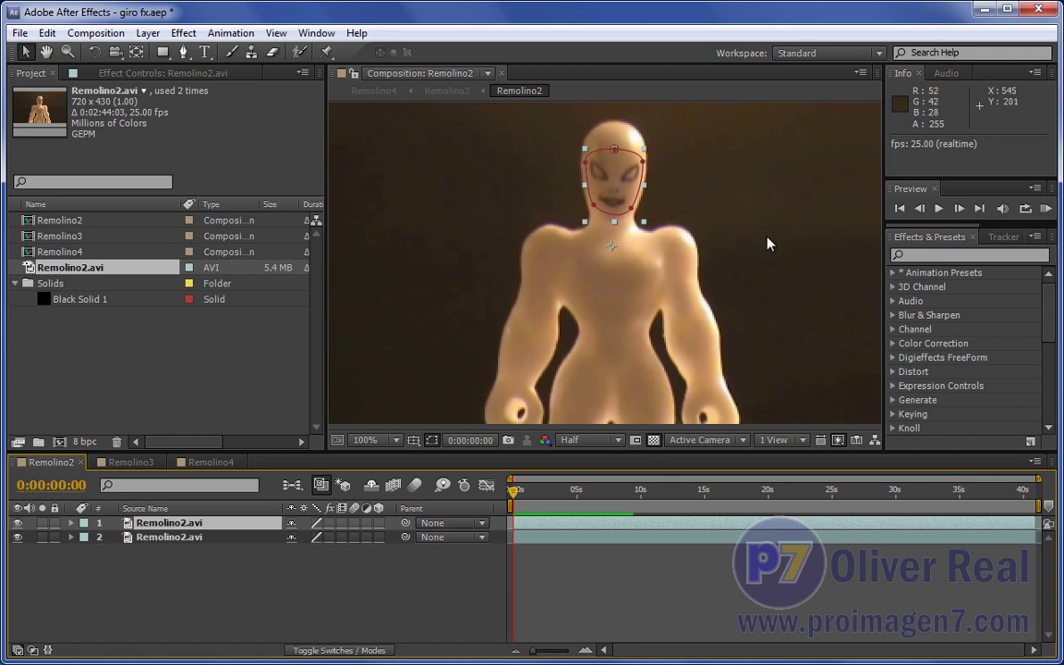
left_click(329, 537)
Re-enable layer 1's effects and select layer 2 to inspect its Luma Key settings
left_click(330, 524)
left_click(157, 537)
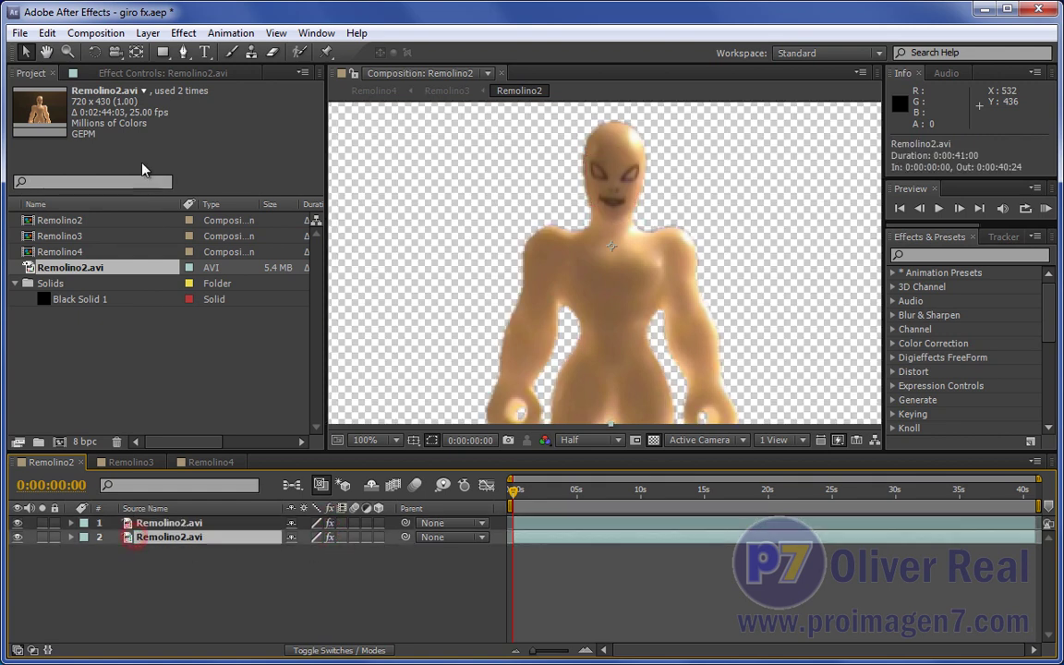
left_click(142, 74)
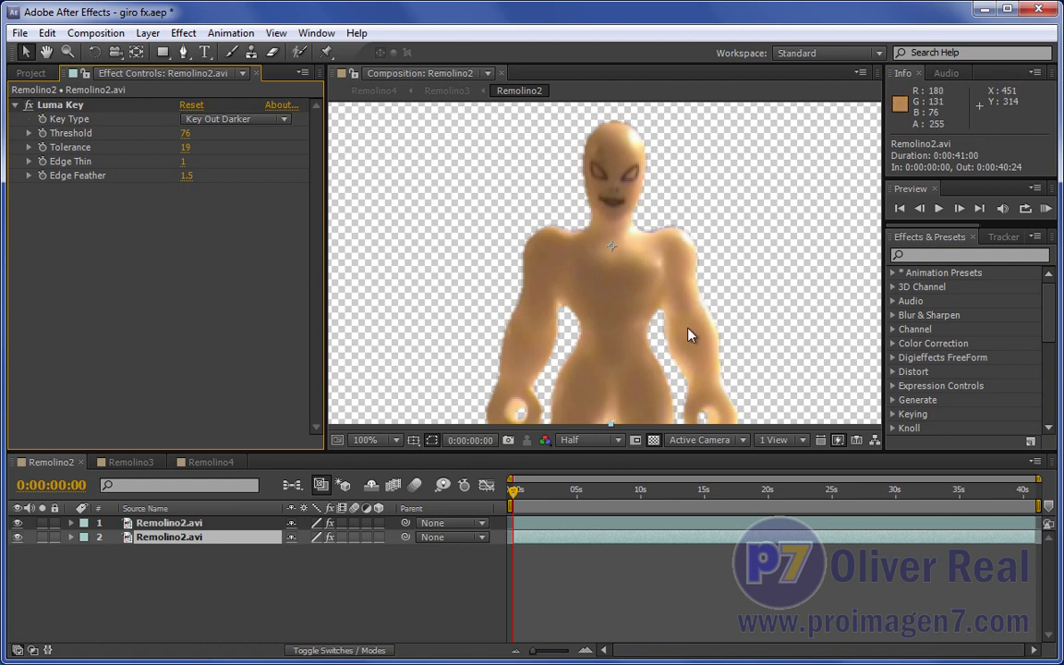
Toggle layer 1 off and on to compare the face mask, scrub to 15 seconds, and open Remolino3
left_click(220, 523)
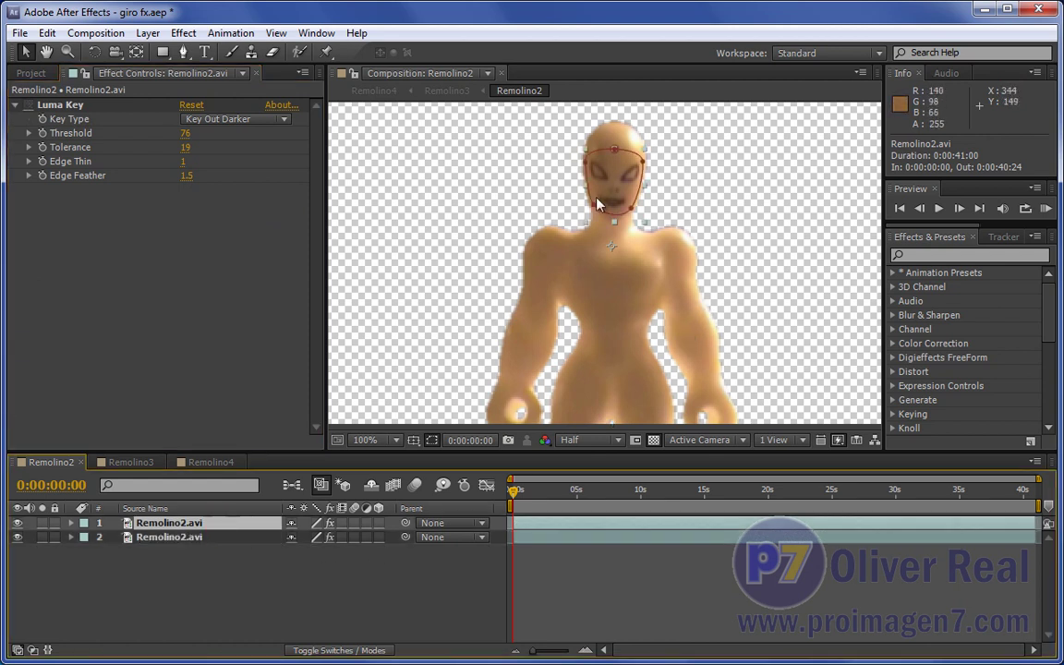
left_click(16, 523)
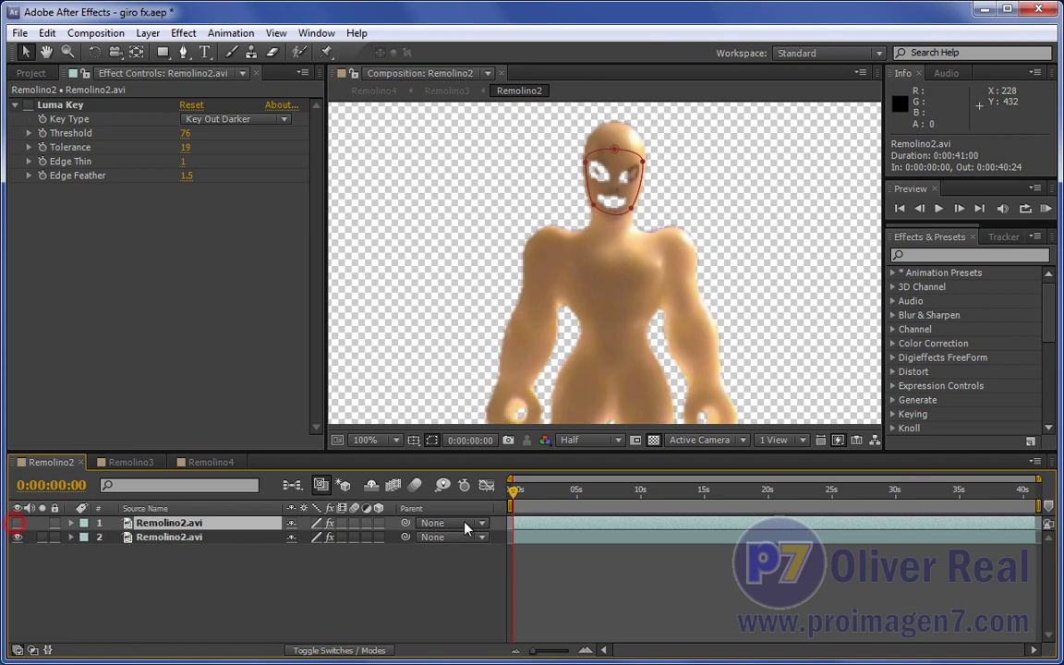
left_click(16, 523)
mouse_move(513, 489)
left_mouse_down()
mouse_move(729, 498)
mouse_move(411, 501)
left_mouse_up()
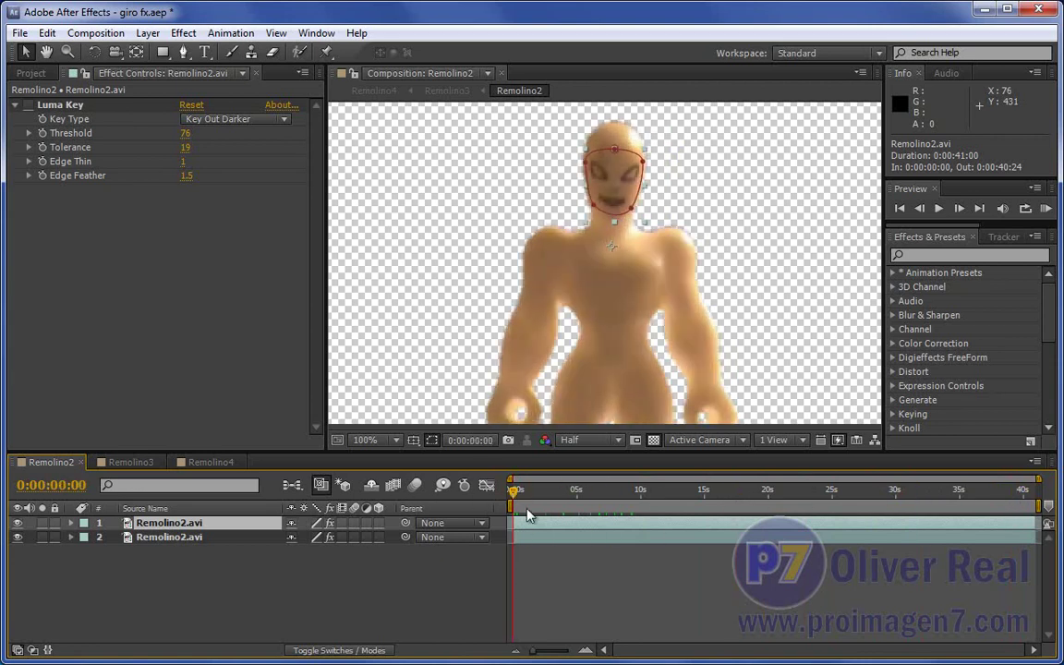
left_click(125, 462)
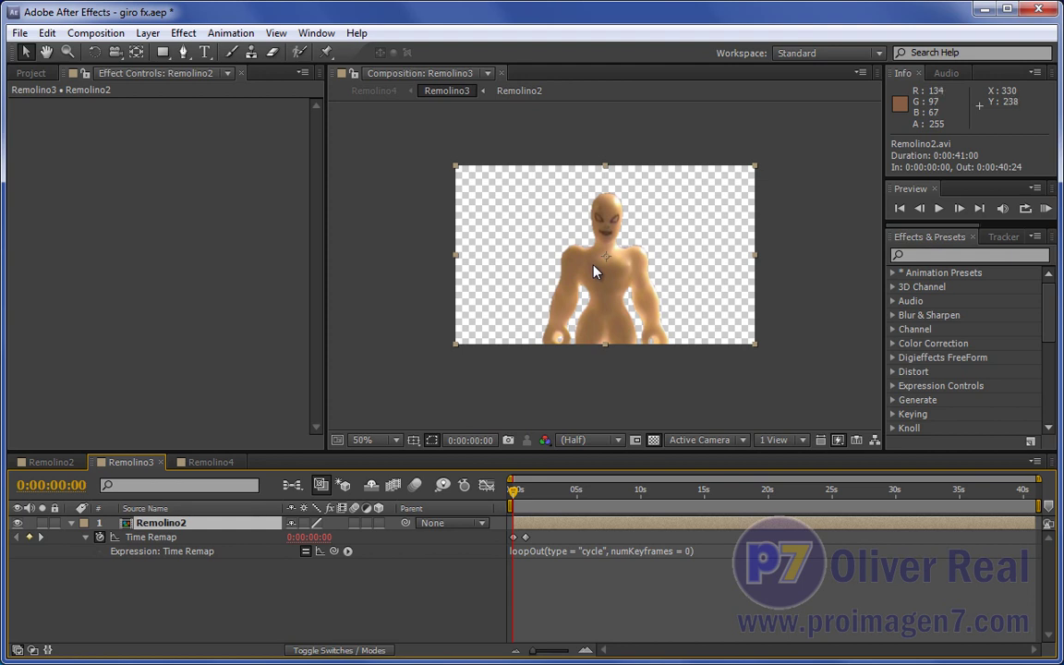
scroll(600, 269, "up", 2)
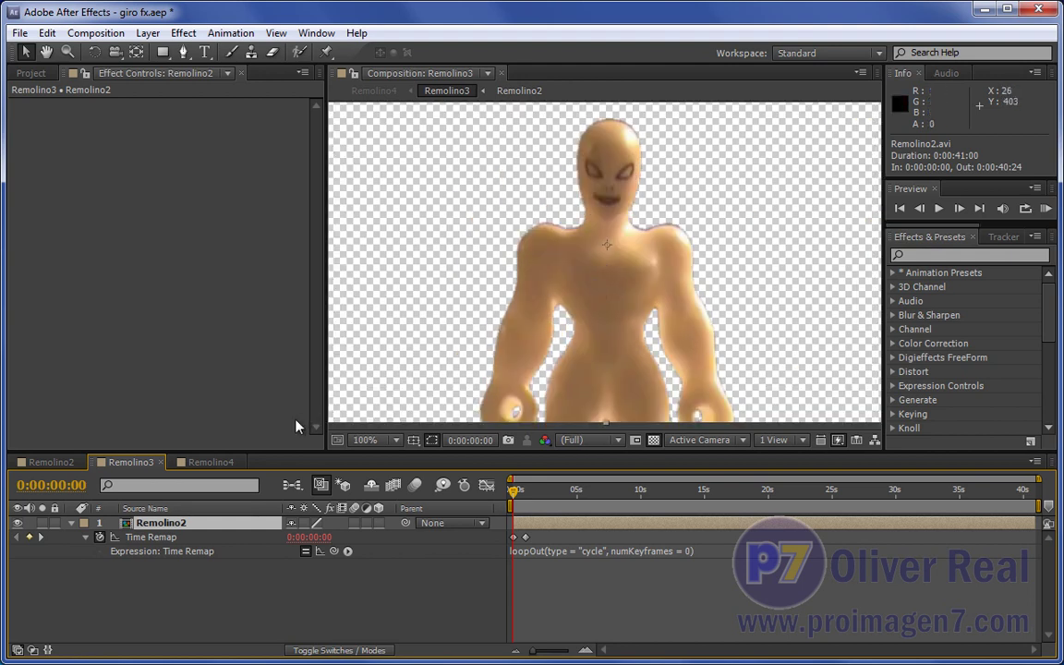
left_click(139, 523)
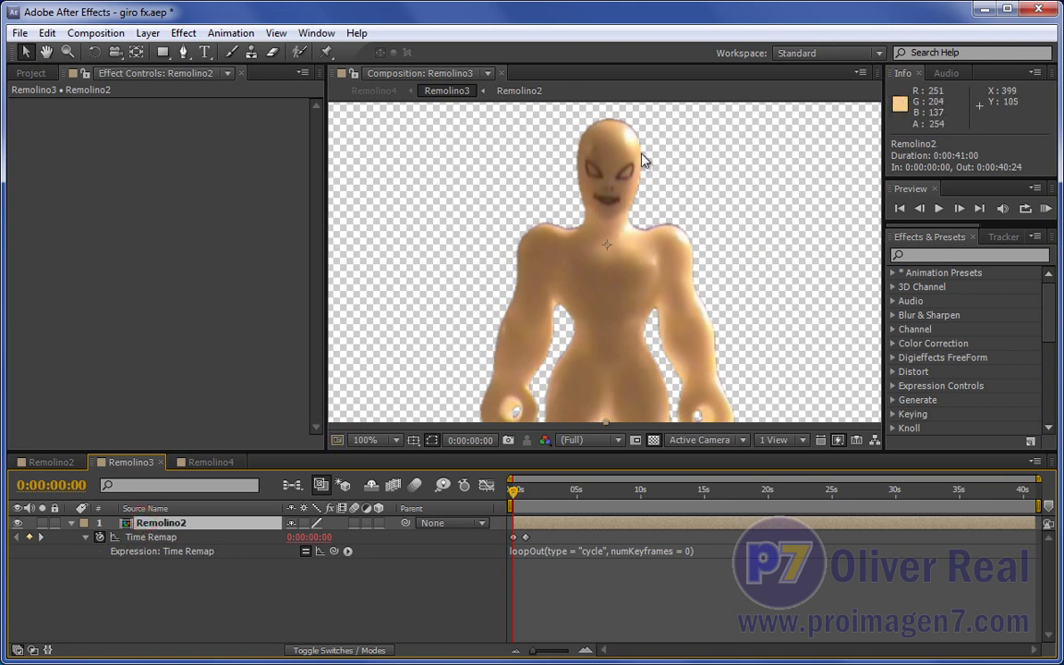
left_click(48, 462)
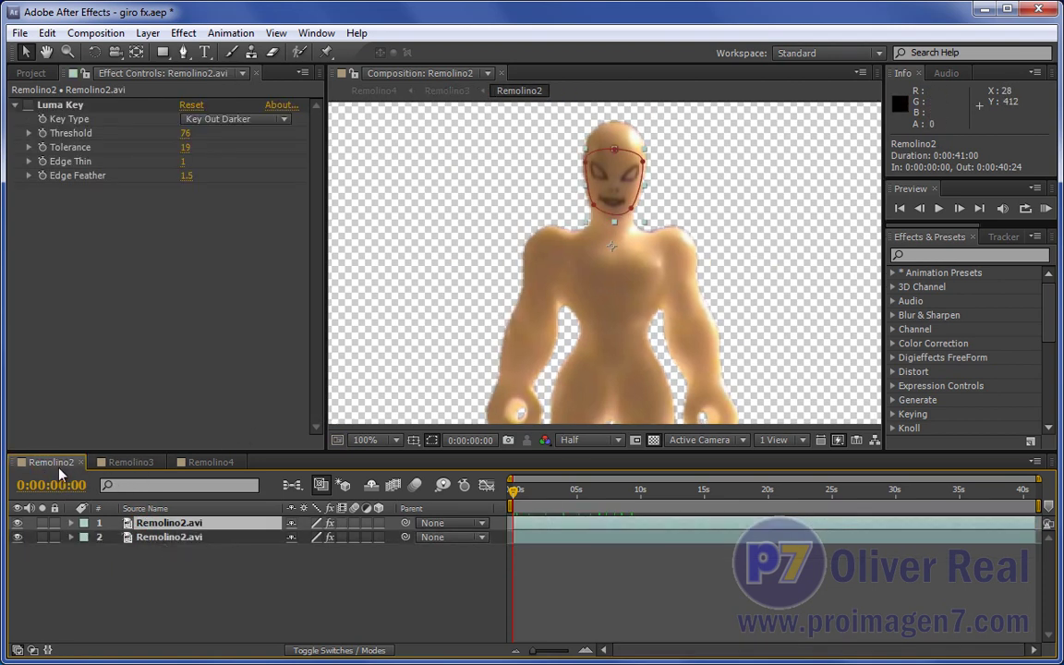
left_click(130, 462)
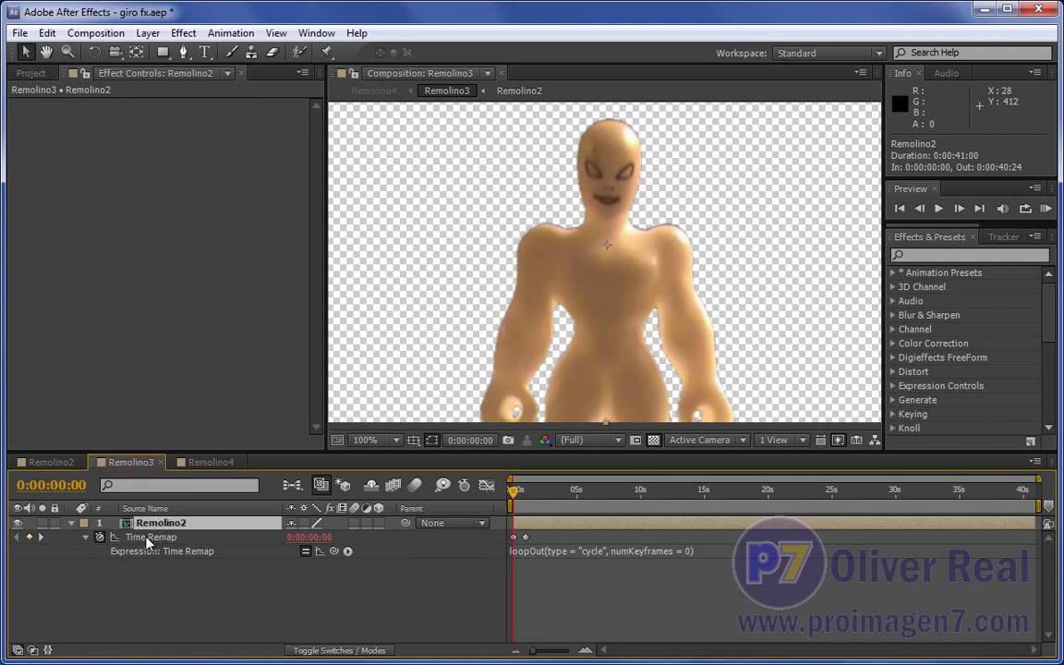
left_click(50, 461)
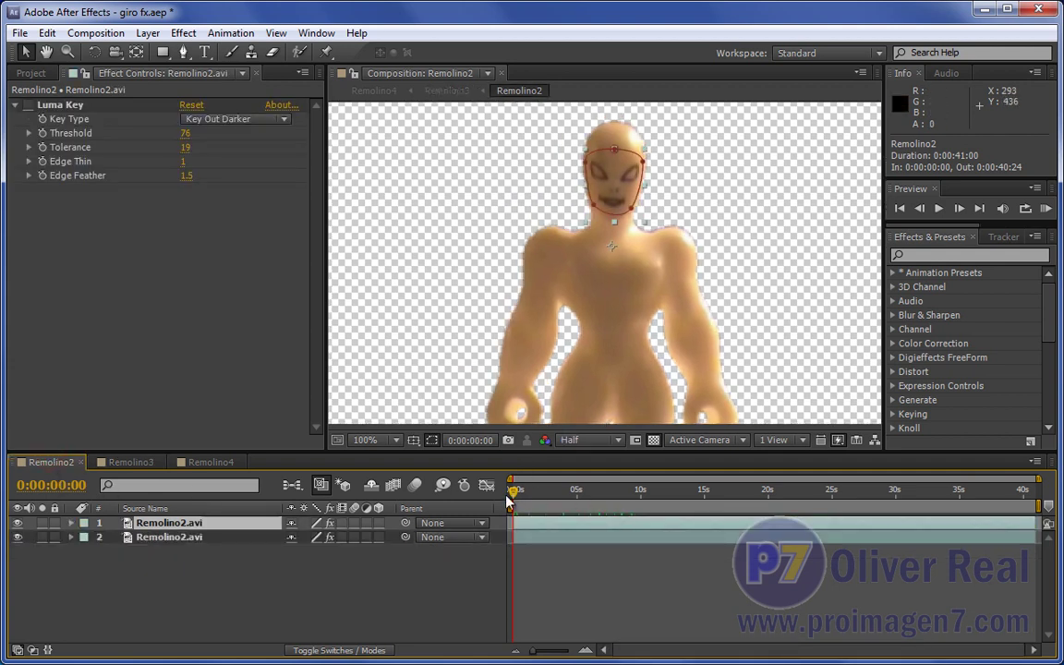
left_click_drag(511, 498, 1060, 494)
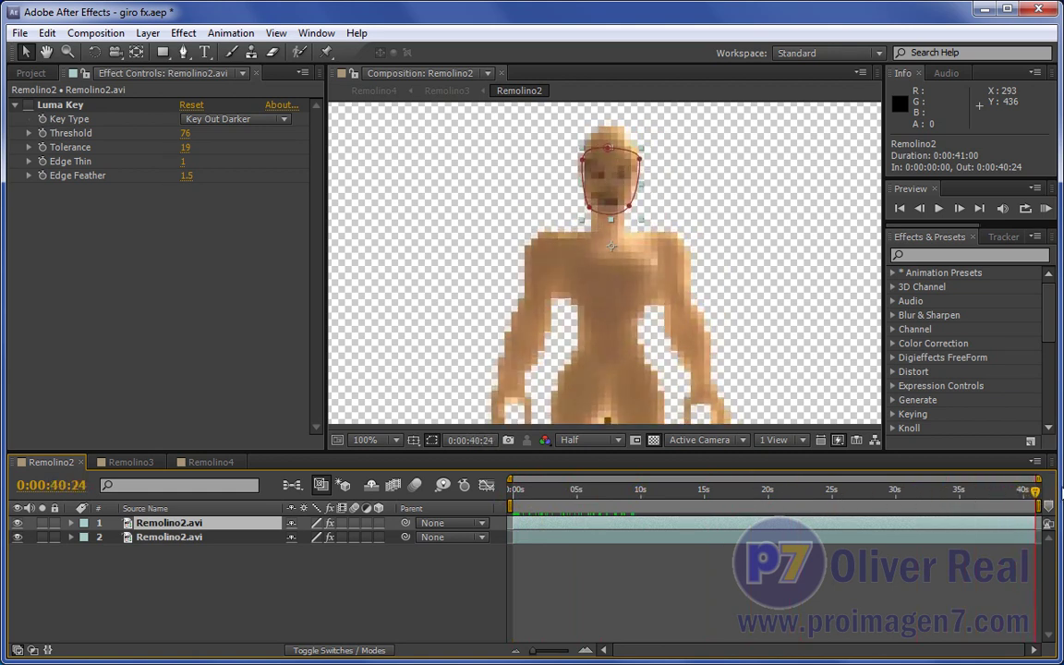
left_click_drag(522, 489, 512, 489)
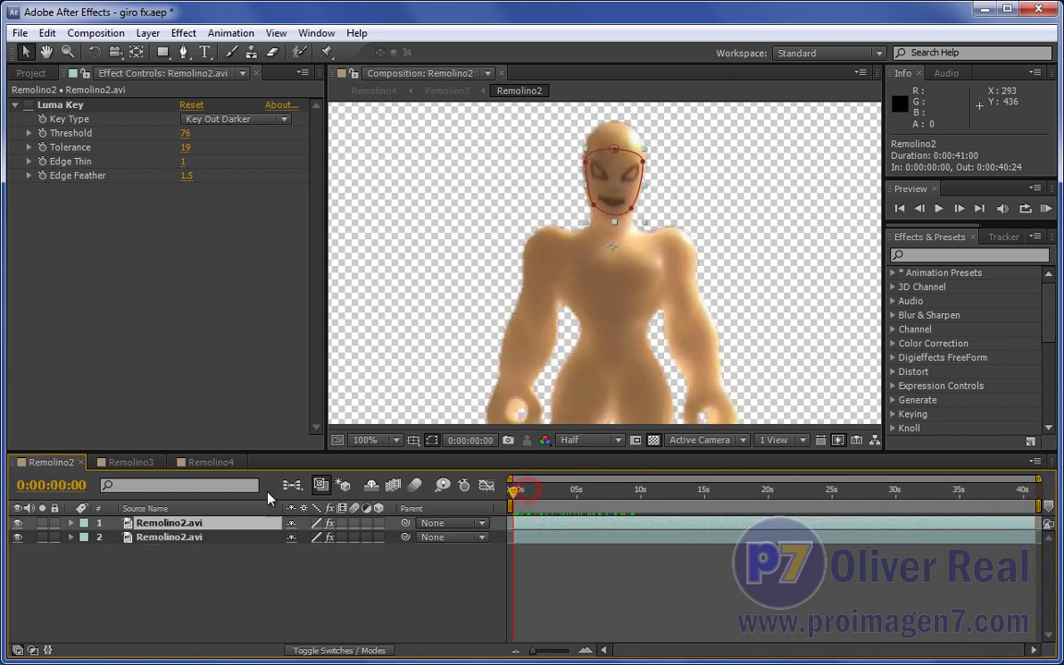
left_click(125, 462)
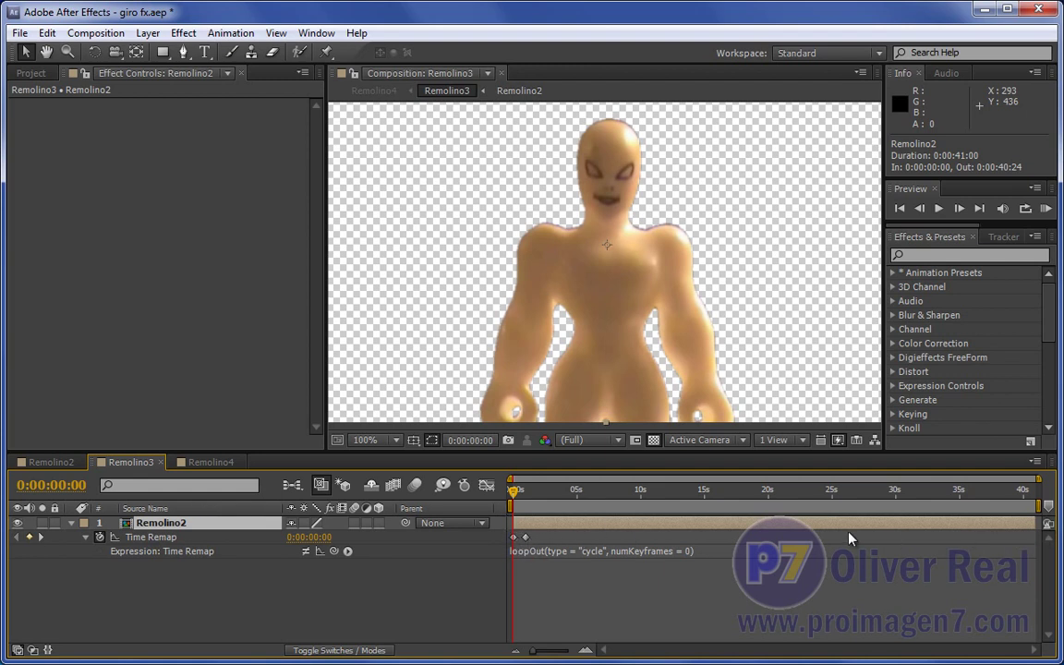
Drag the second Time Remap keyframe toward the layer's end, then undo the move
left_click(515, 537)
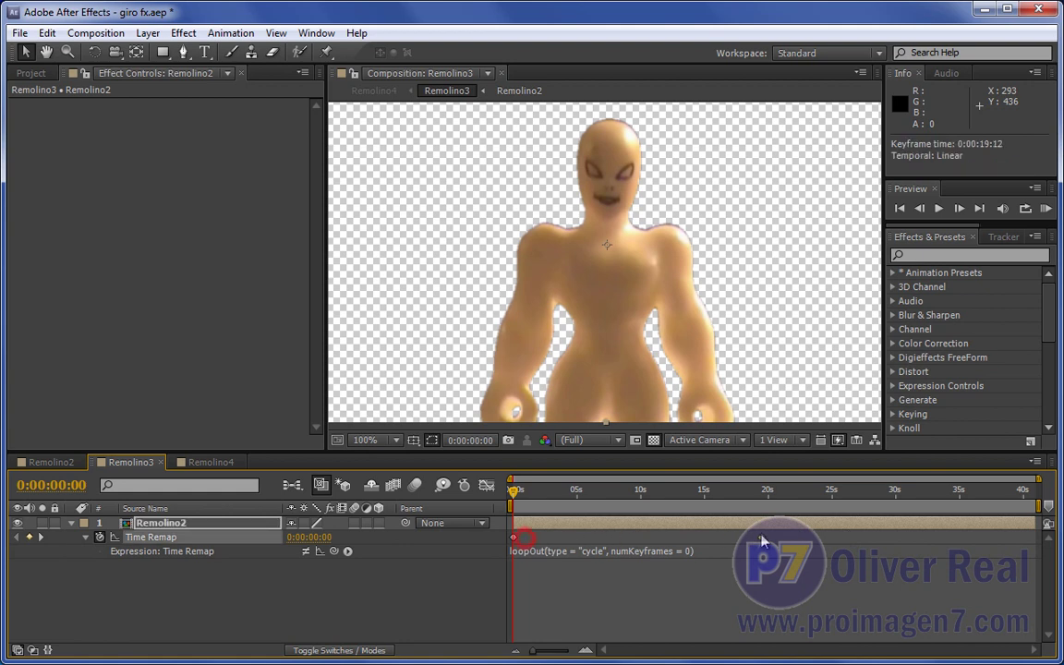
left_click_drag(1033, 539, 1035, 540)
mouse_move(514, 490)
left_mouse_down()
mouse_move(588, 497)
mouse_move(428, 496)
left_mouse_up()
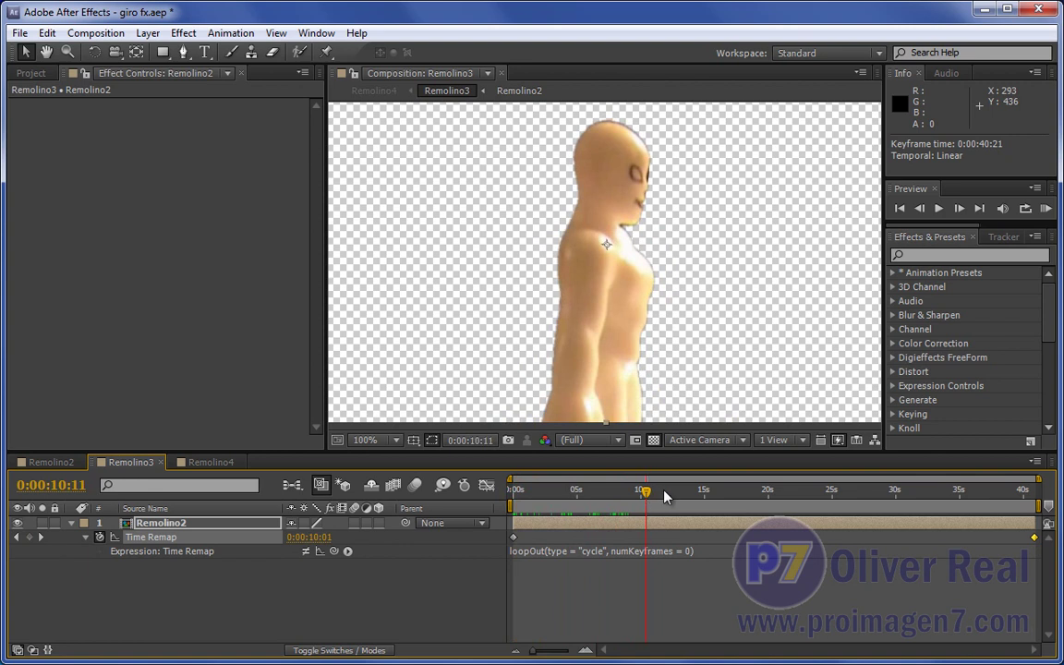
key("ctrl+z")
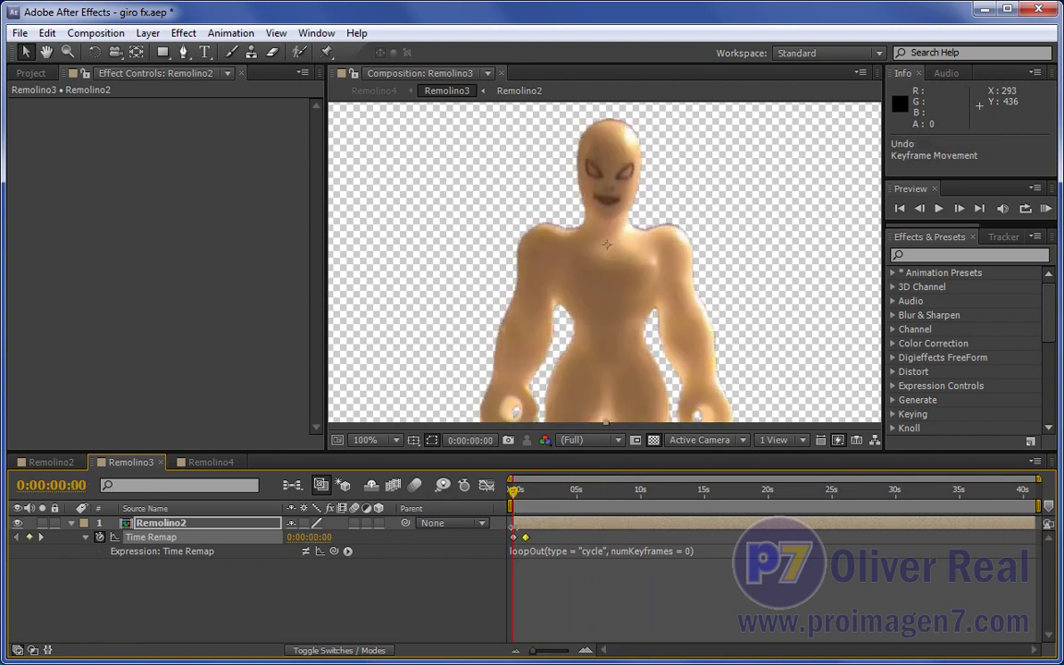
Scrub frame by frame through the first second of the spin and enable the looping Time Remap expression
left_click_drag(514, 496, 527, 499)
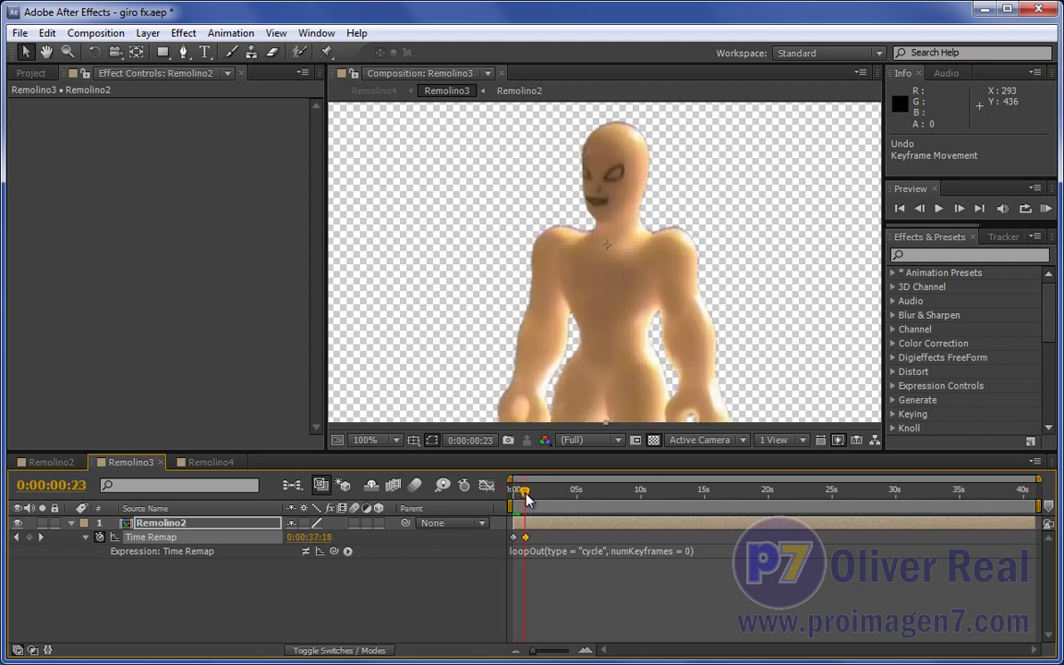
left_click_drag(526, 499, 527, 499)
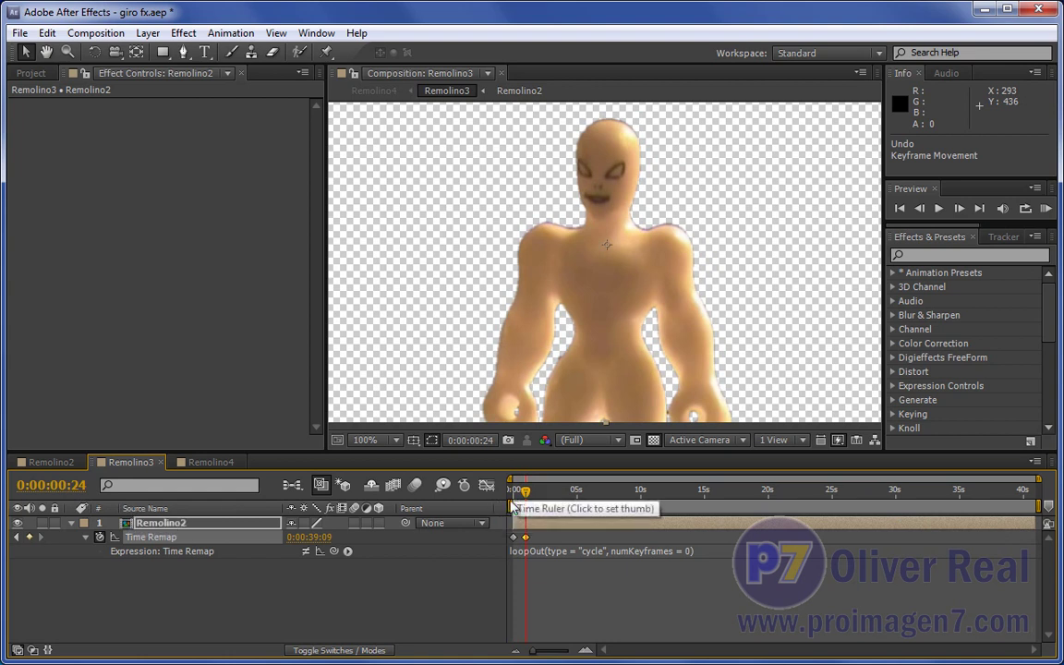
left_click_drag(527, 492, 528, 496)
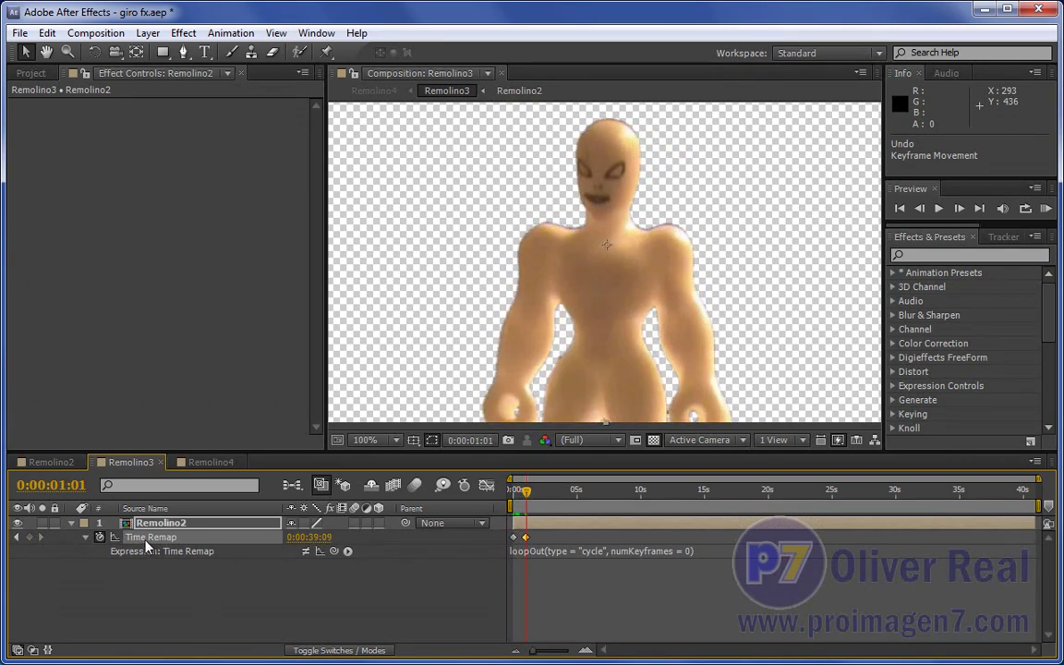
left_click(307, 552)
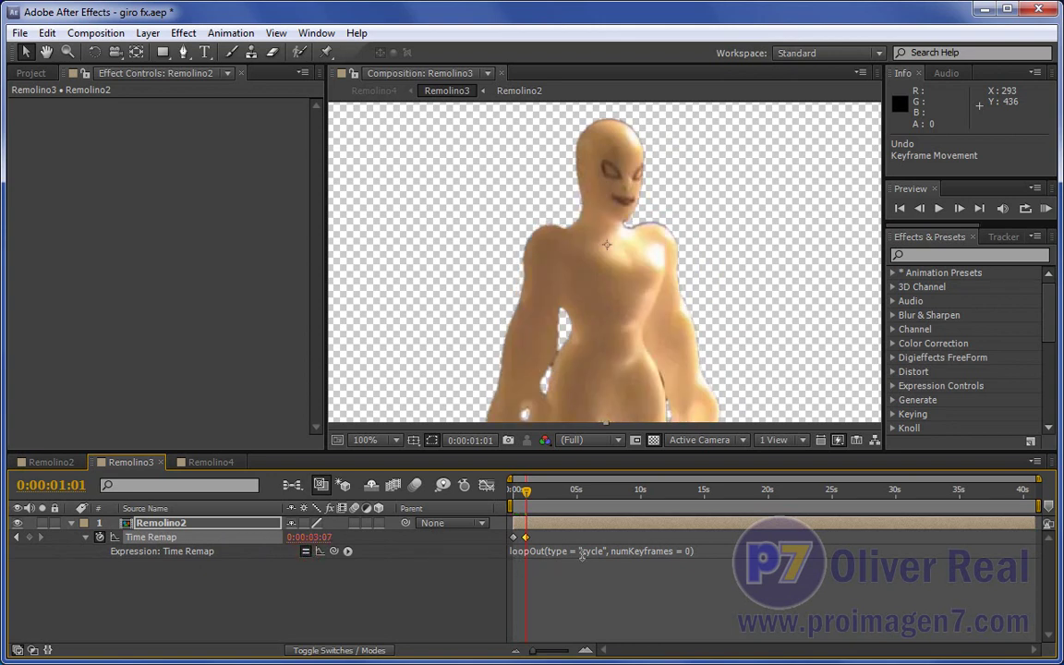
Scrub back to frame 0, preview the looping spin, and select the Remolino2 layer
mouse_move(526, 491)
left_mouse_down()
mouse_move(679, 491)
mouse_move(674, 497)
left_mouse_up()
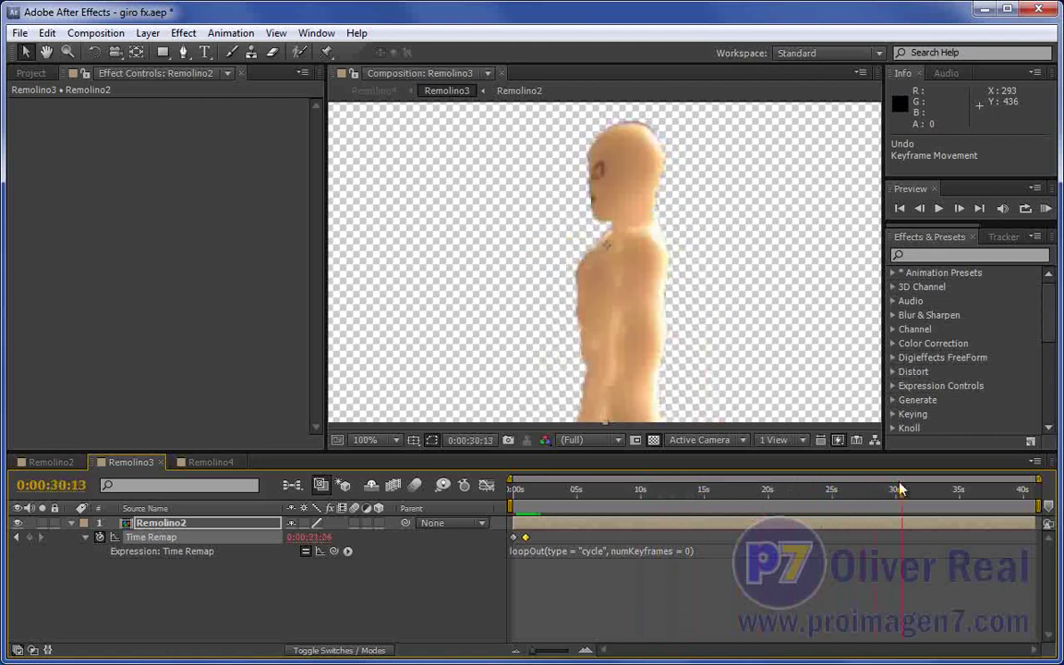
left_click_drag(675, 498, 513, 495)
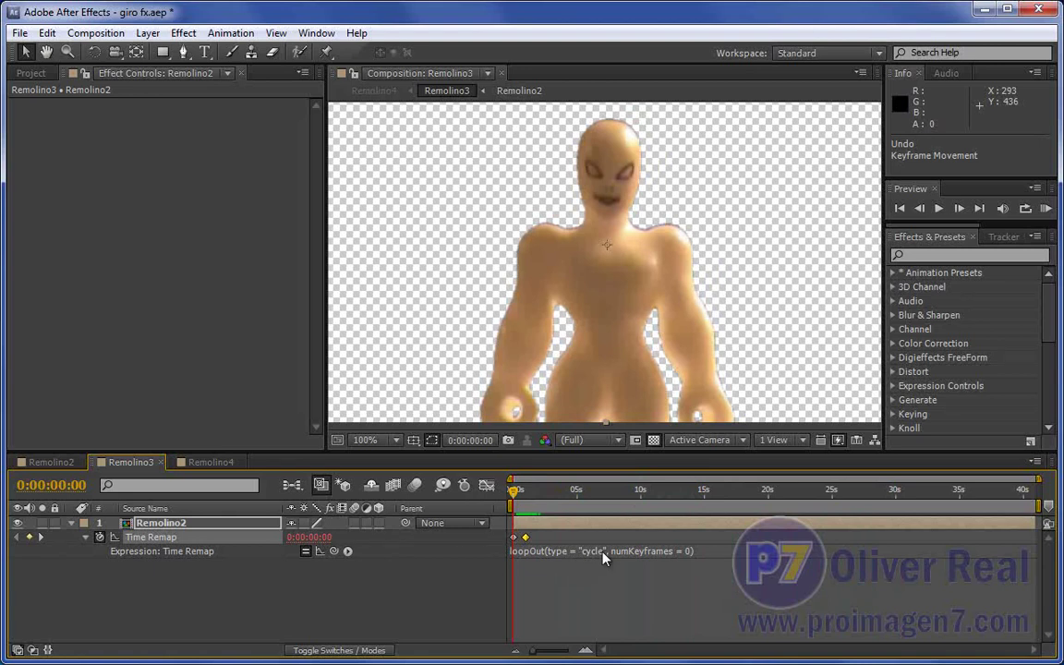
left_click(521, 496)
left_click_drag(521, 496, 514, 494)
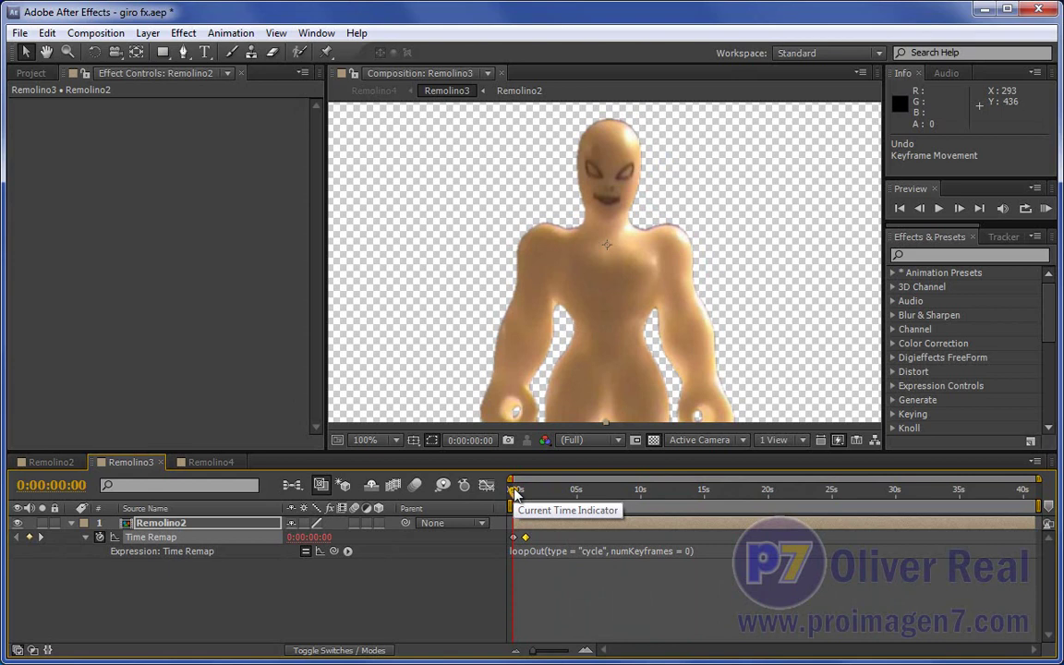
key("space")
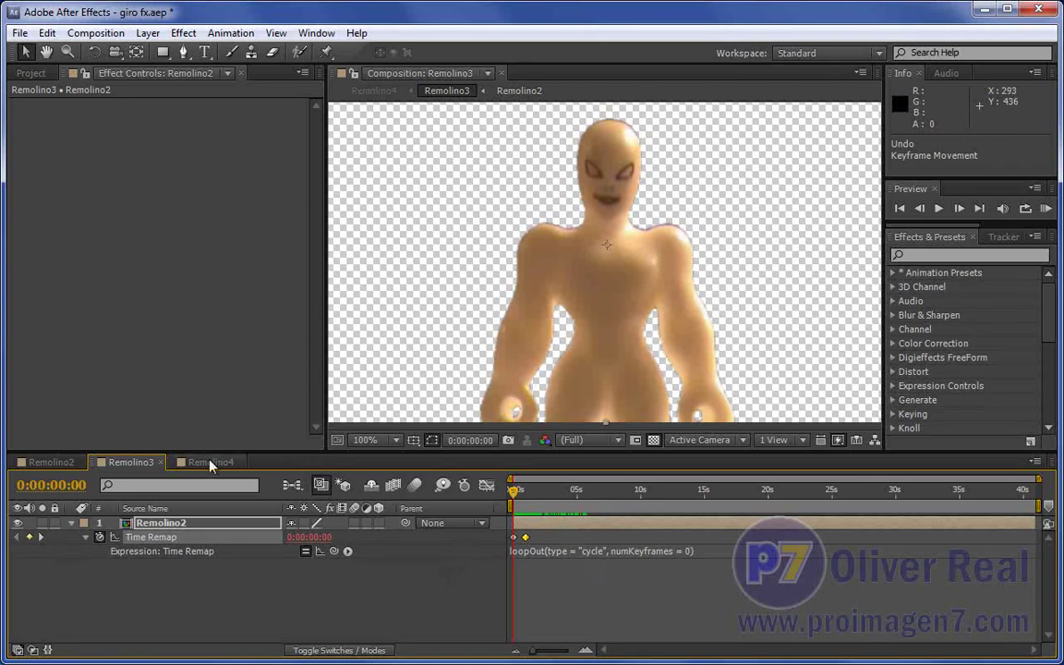
left_click(159, 523)
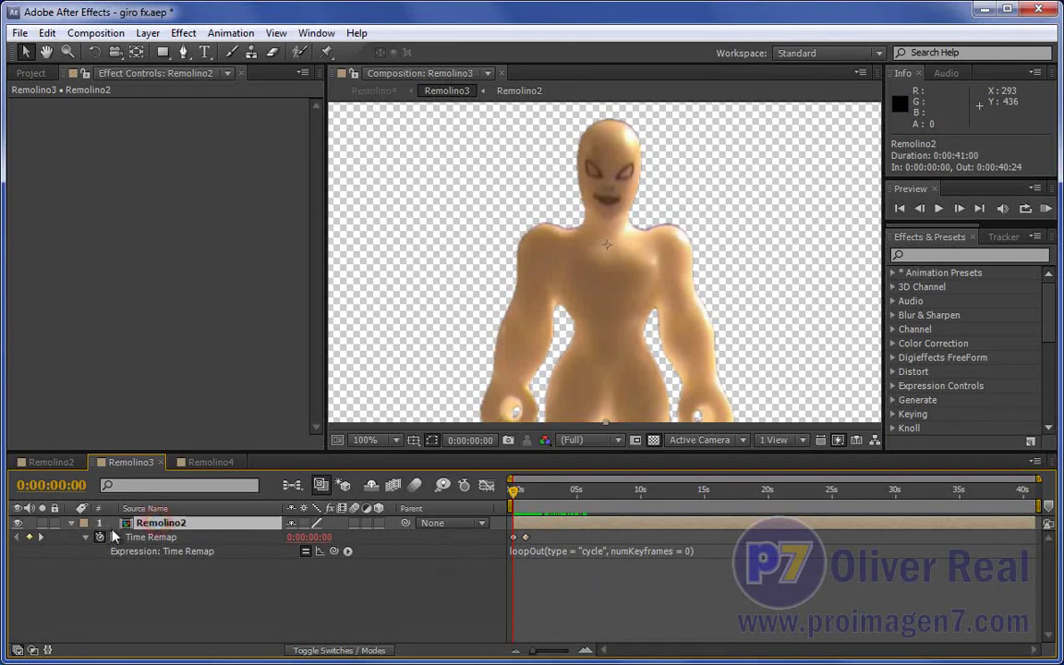
In Remolino4, inspect both Remolino3 layers' CC Force Motion Blur and Tritone effects around 3 seconds
left_click(198, 464)
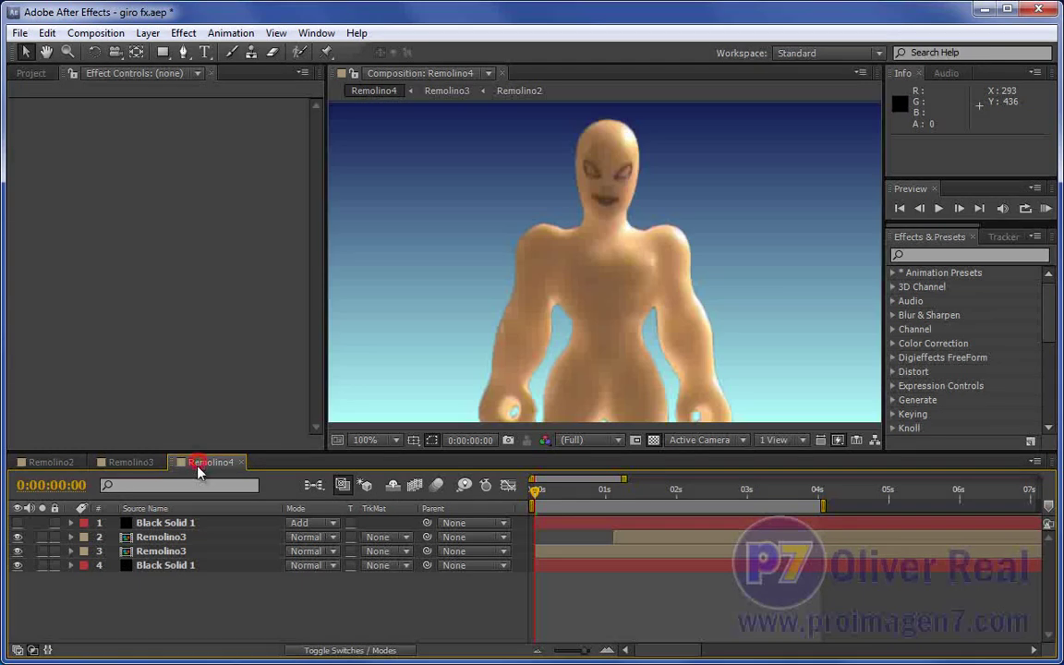
left_click(148, 538)
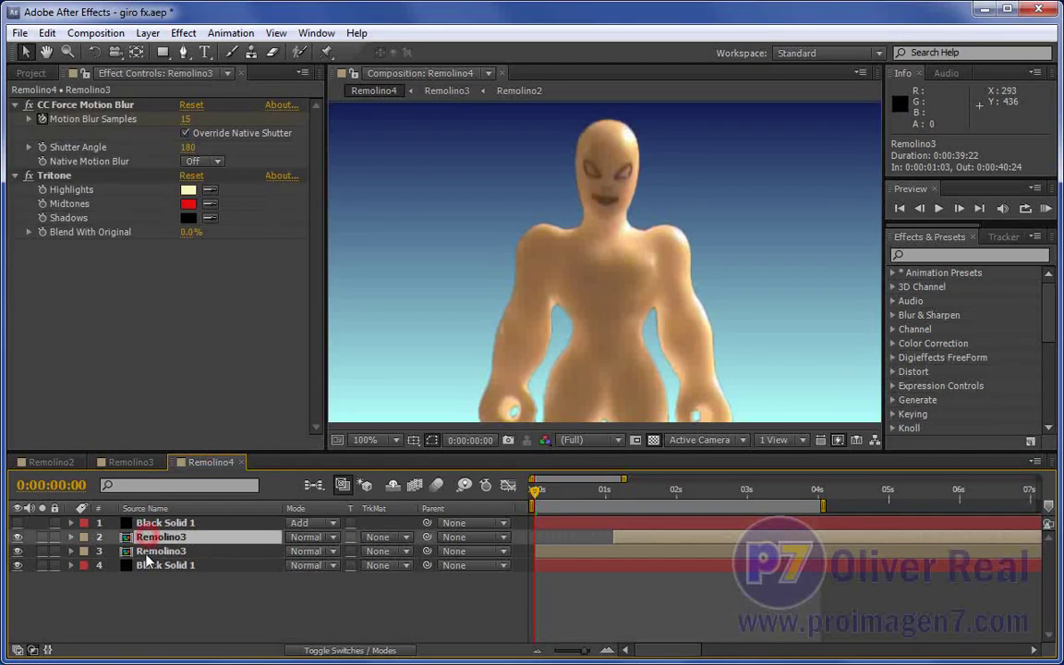
left_click(150, 552)
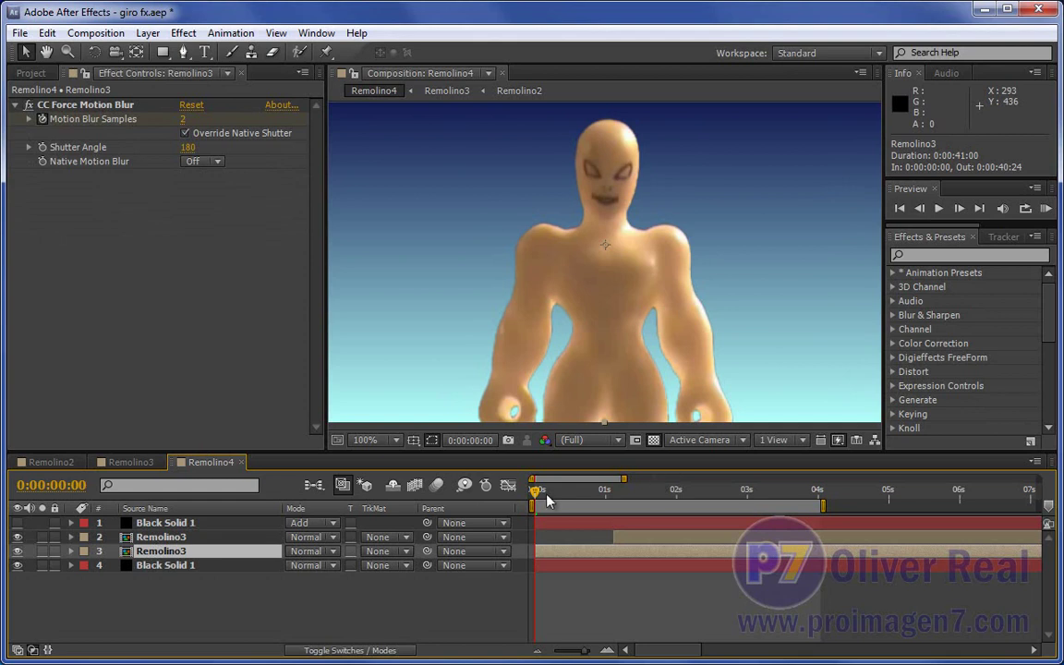
left_click(800, 492)
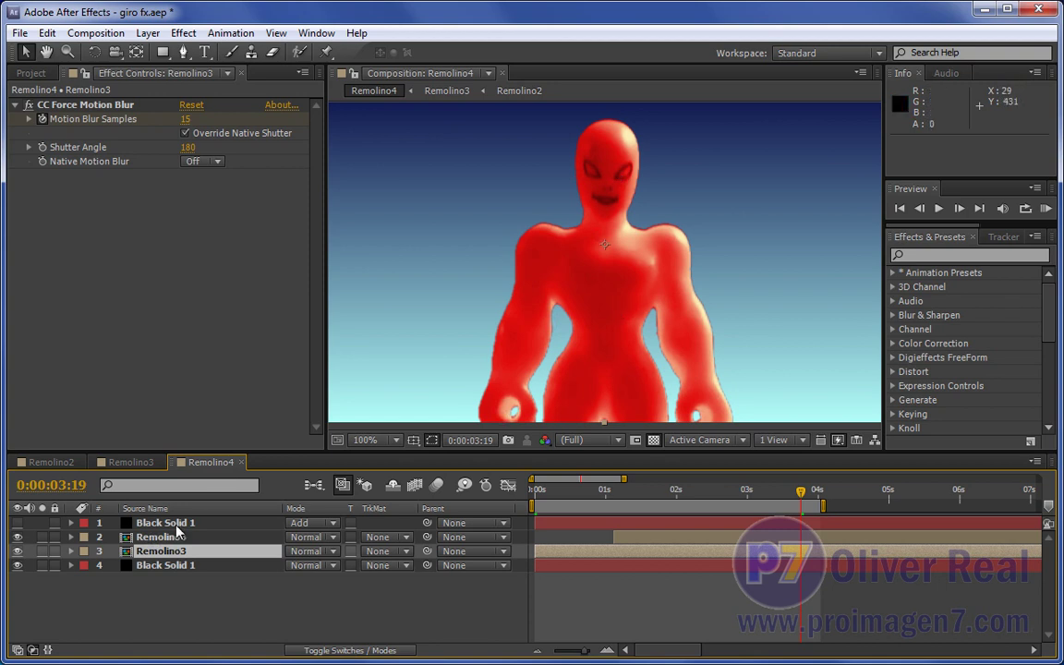
left_click(167, 537)
left_click(554, 491)
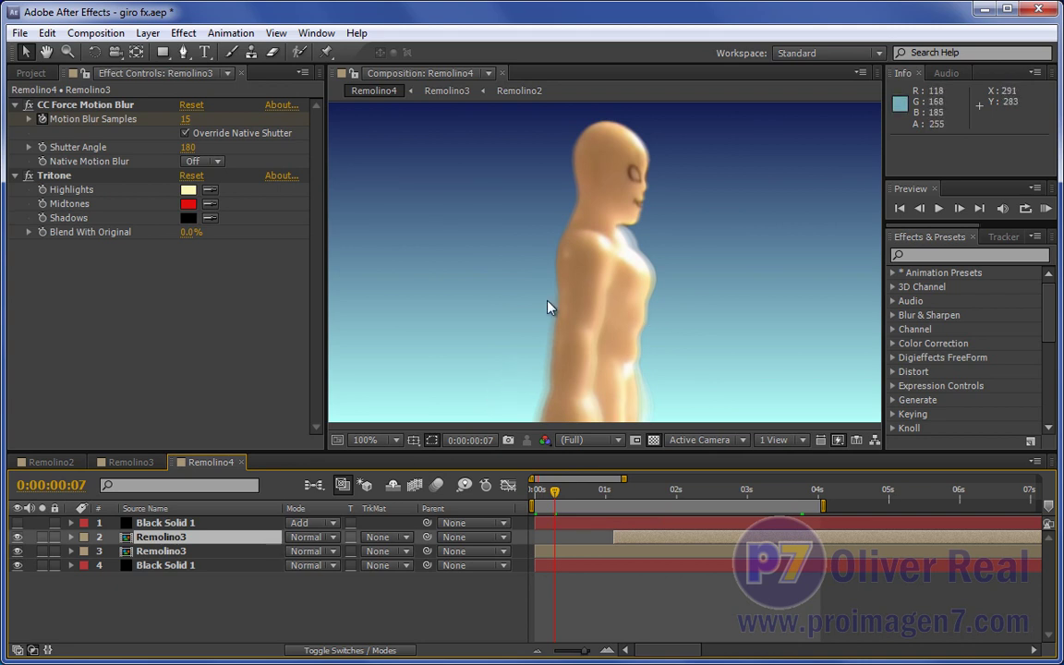
Play the Remolino3 spin, then scrub Remolino4's blurred spin from frame 0 and show the Project panel
left_click(132, 462)
key("space")
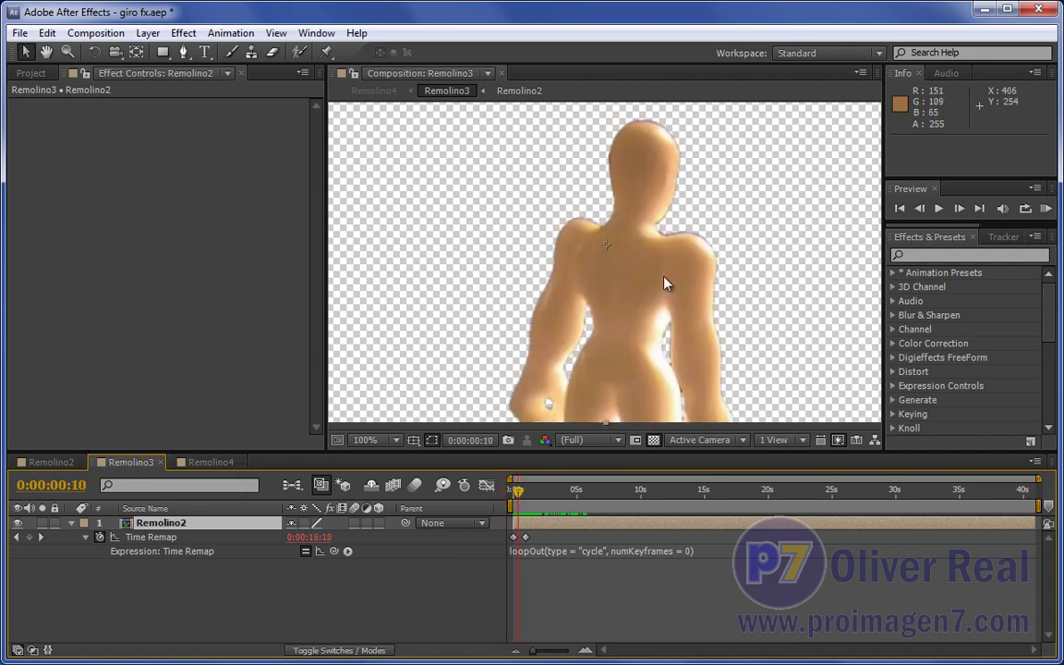
left_click(211, 462)
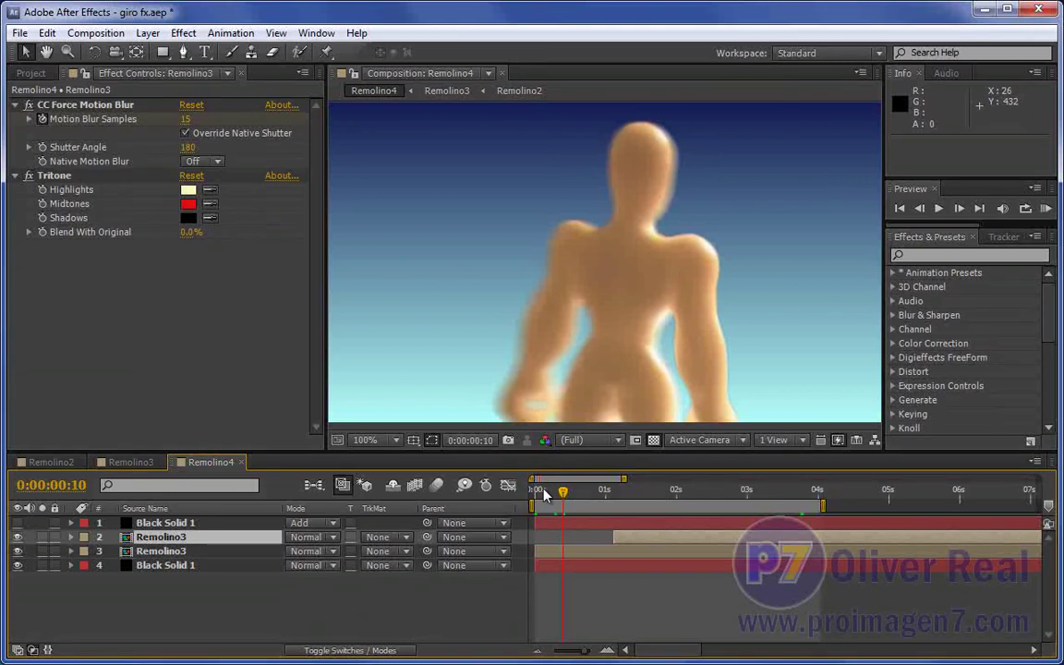
left_click_drag(545, 494, 530, 499)
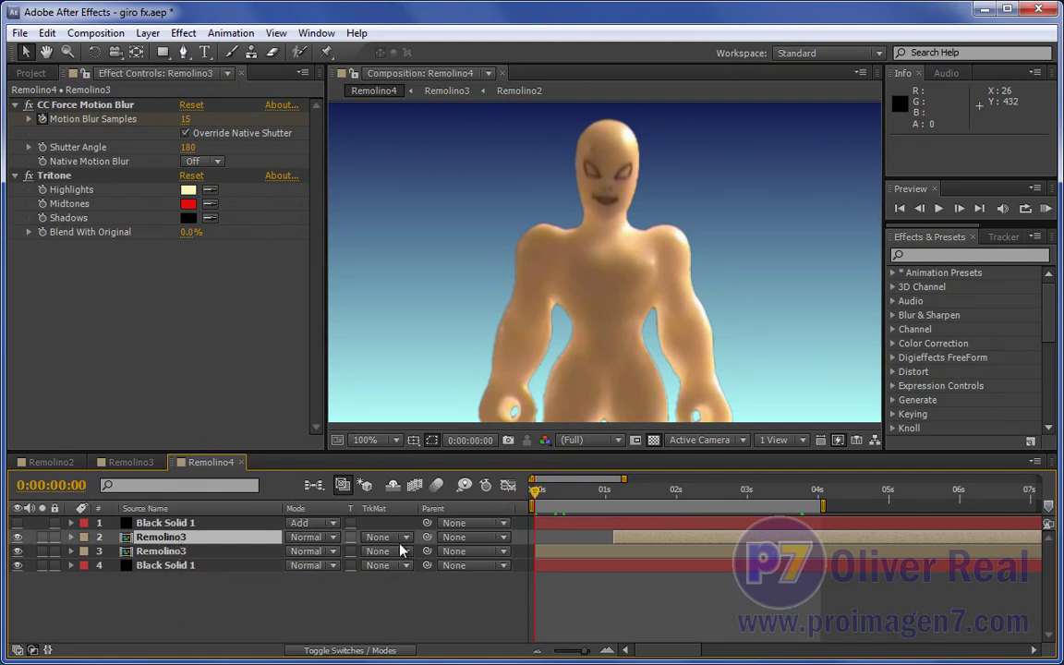
left_click_drag(567, 503, 767, 498)
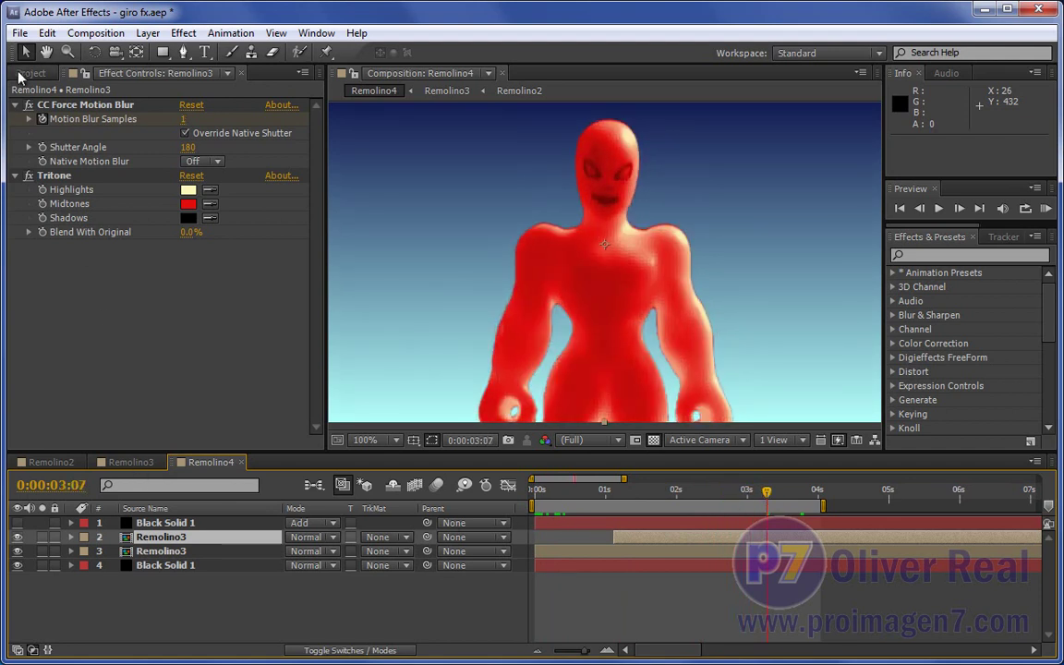
left_click(25, 73)
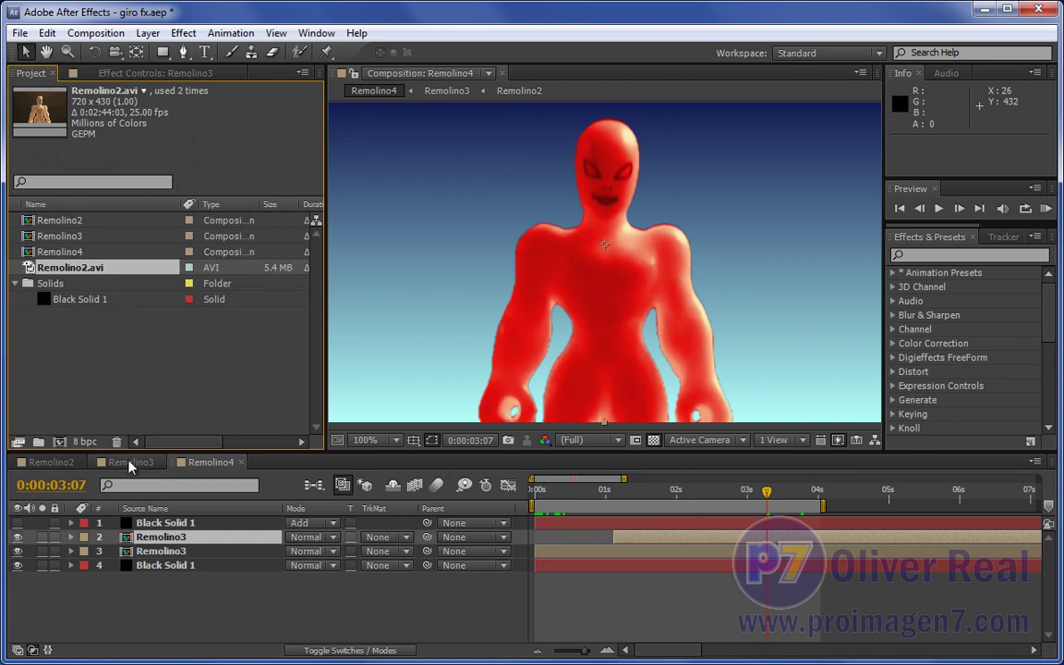
Create the new comp Remolino5 by dropping Remolino3 onto the Create a New Composition button
left_click(131, 461)
left_click(196, 462)
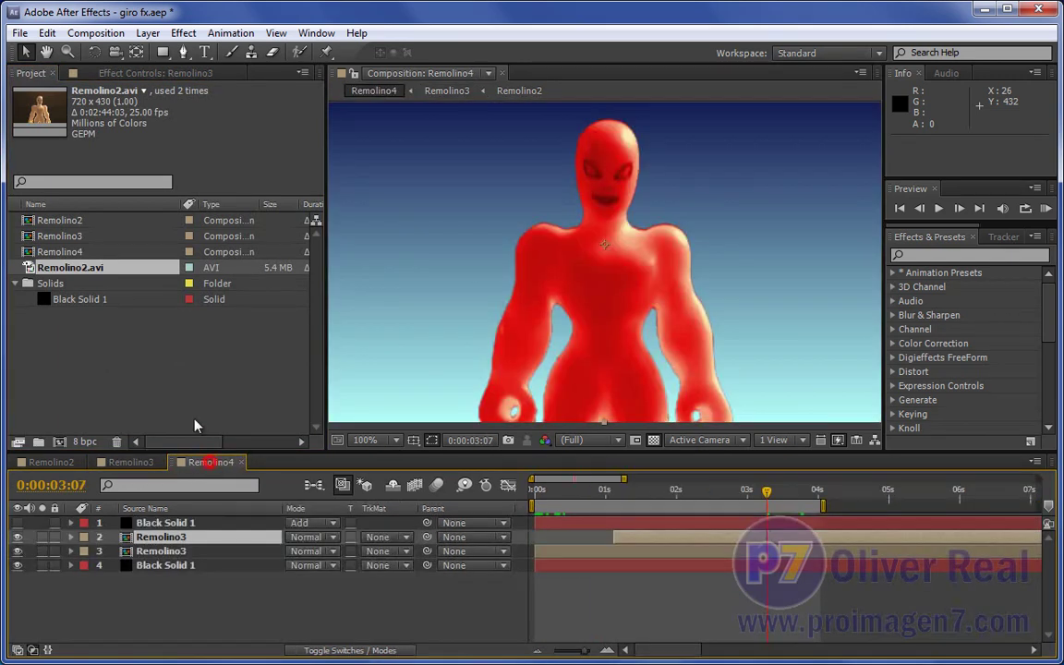
left_click(30, 238)
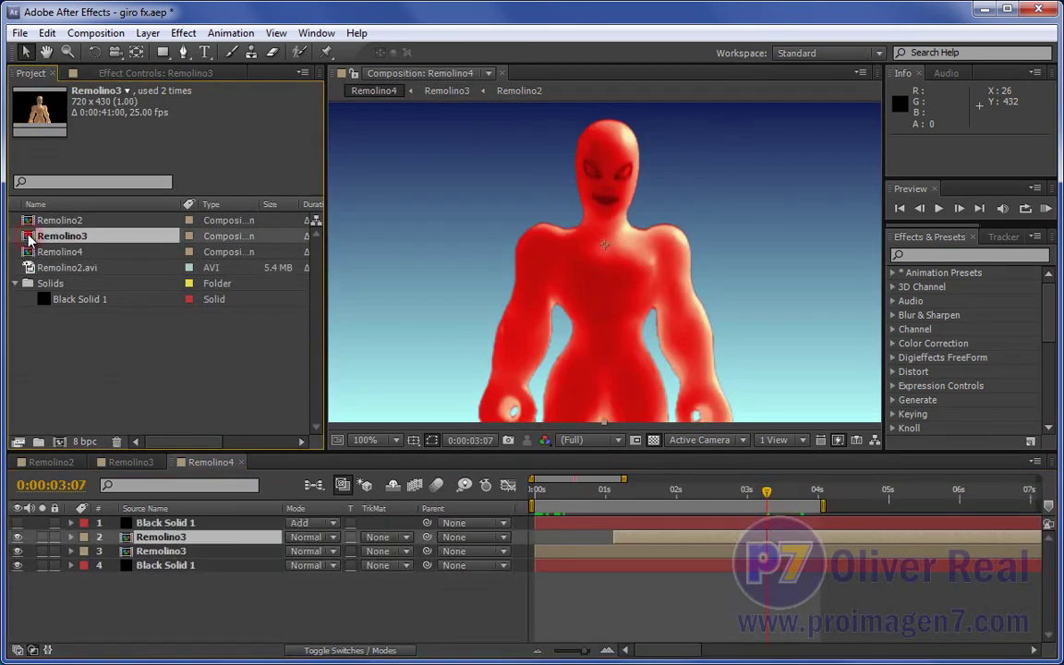
left_click_drag(29, 239, 60, 442)
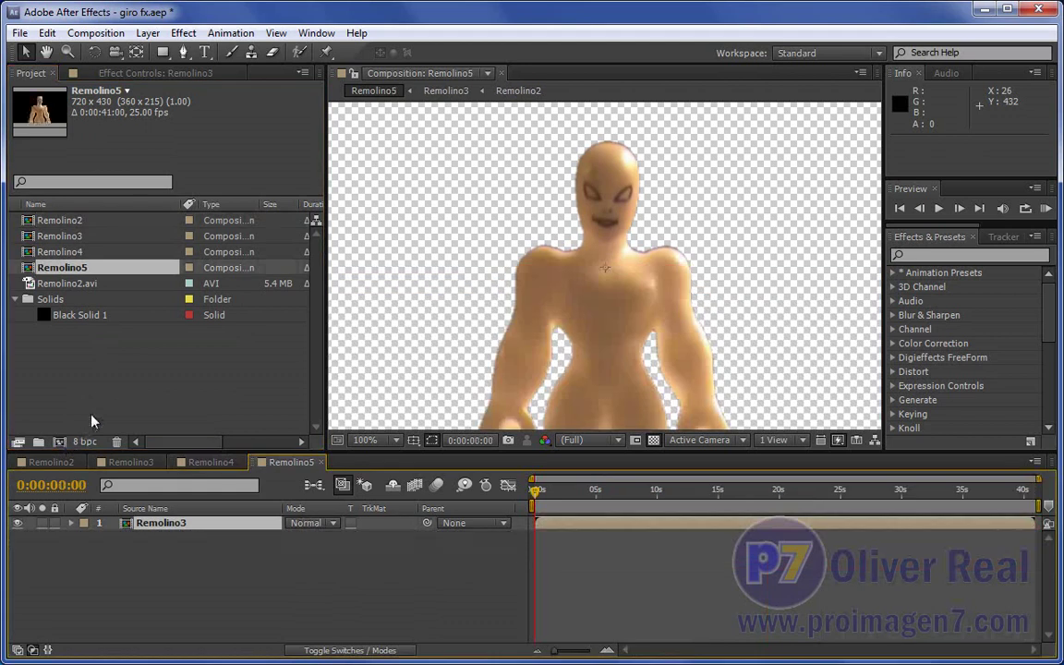
Scrub and preview Remolino5's spinning figure, then return to the first frame
mouse_move(536, 490)
left_mouse_down()
mouse_move(617, 496)
mouse_move(516, 492)
left_mouse_up()
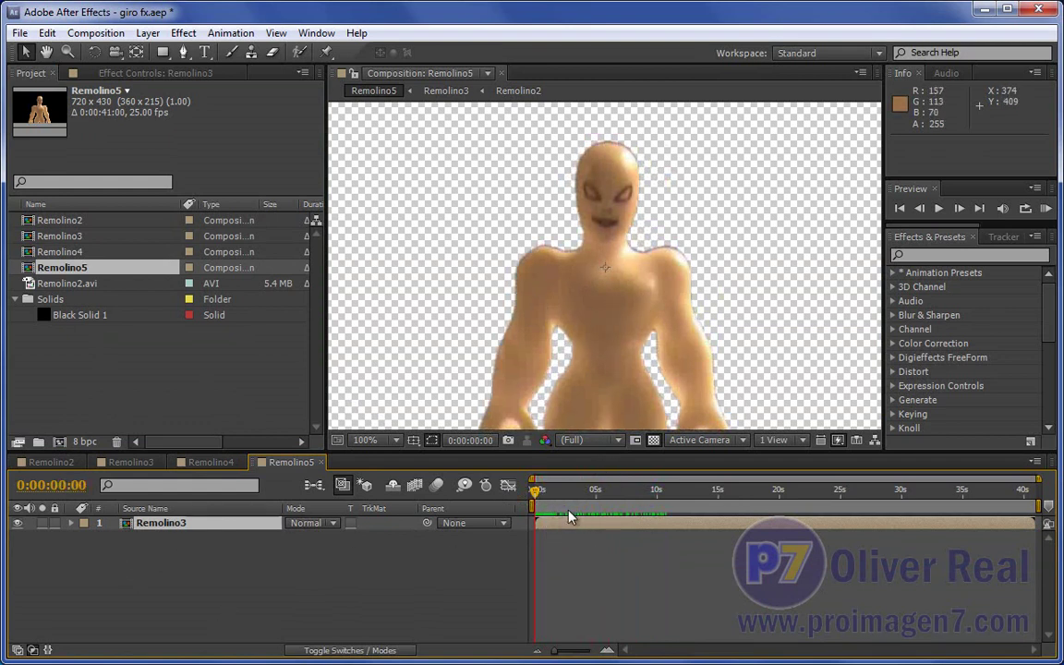
left_click_drag(534, 499, 538, 500)
key("space")
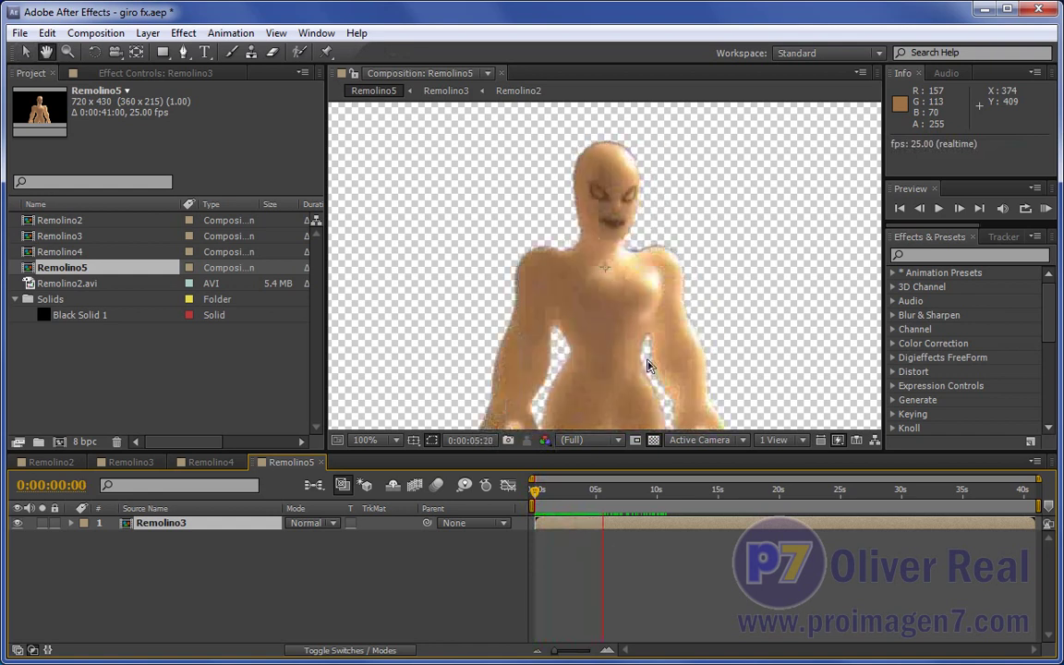
key("space")
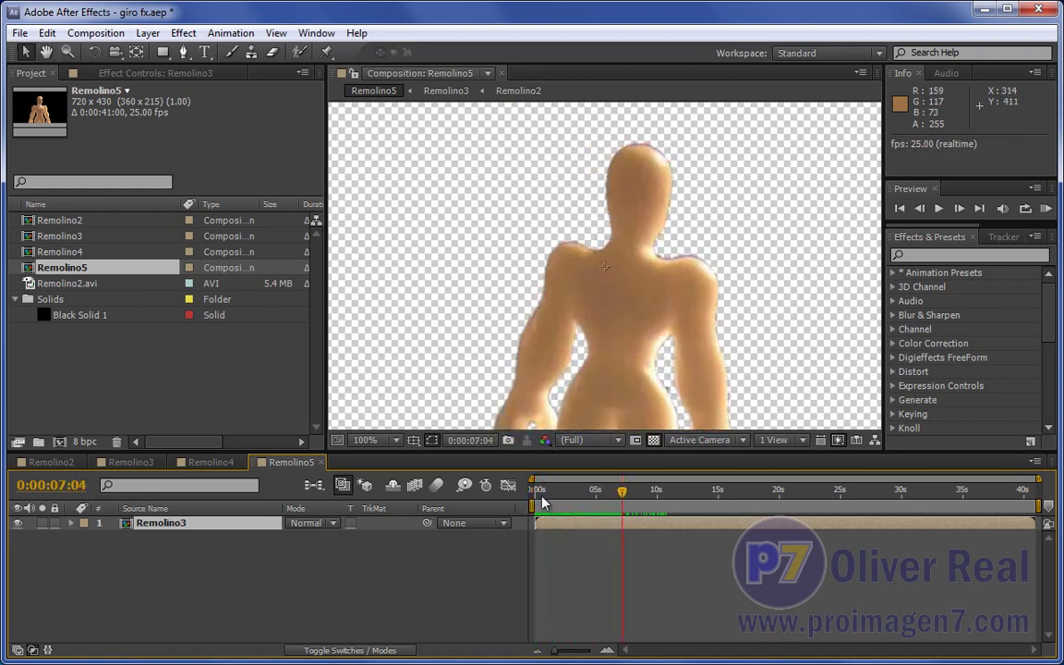
left_click(529, 497)
mouse_move(536, 496)
left_mouse_down()
mouse_move(620, 493)
mouse_move(547, 496)
left_mouse_up()
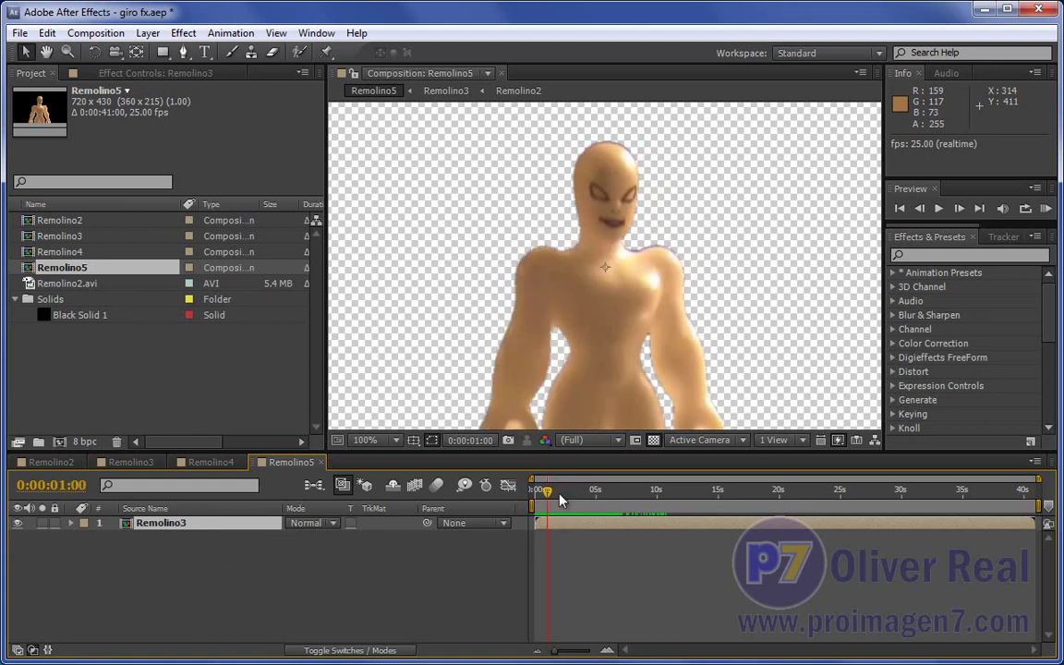
left_click_drag(560, 499, 535, 496)
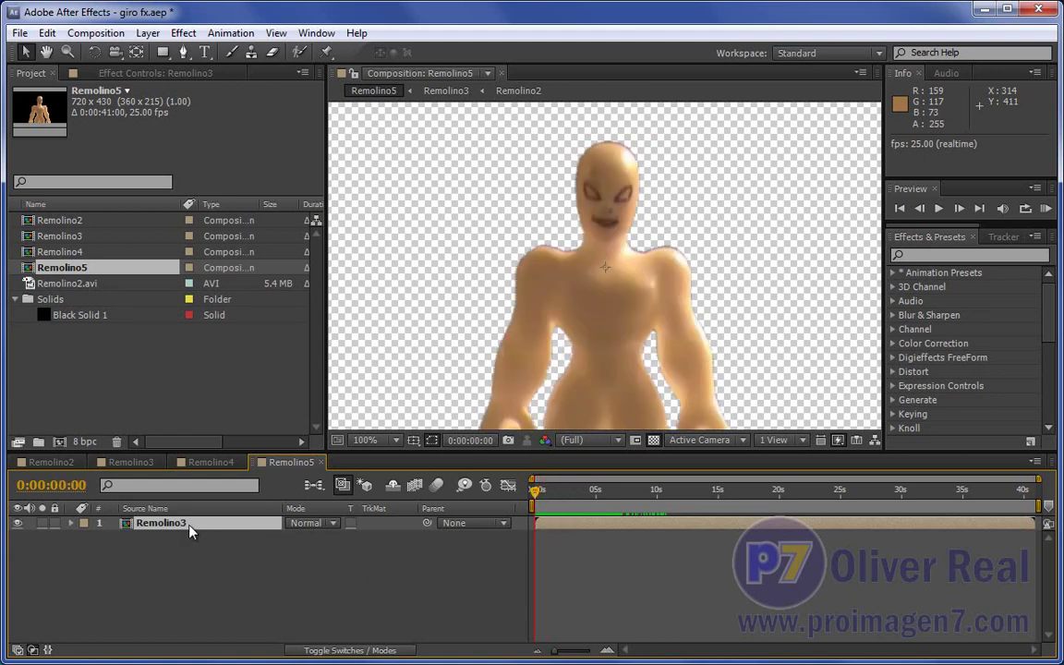
right_click(190, 525)
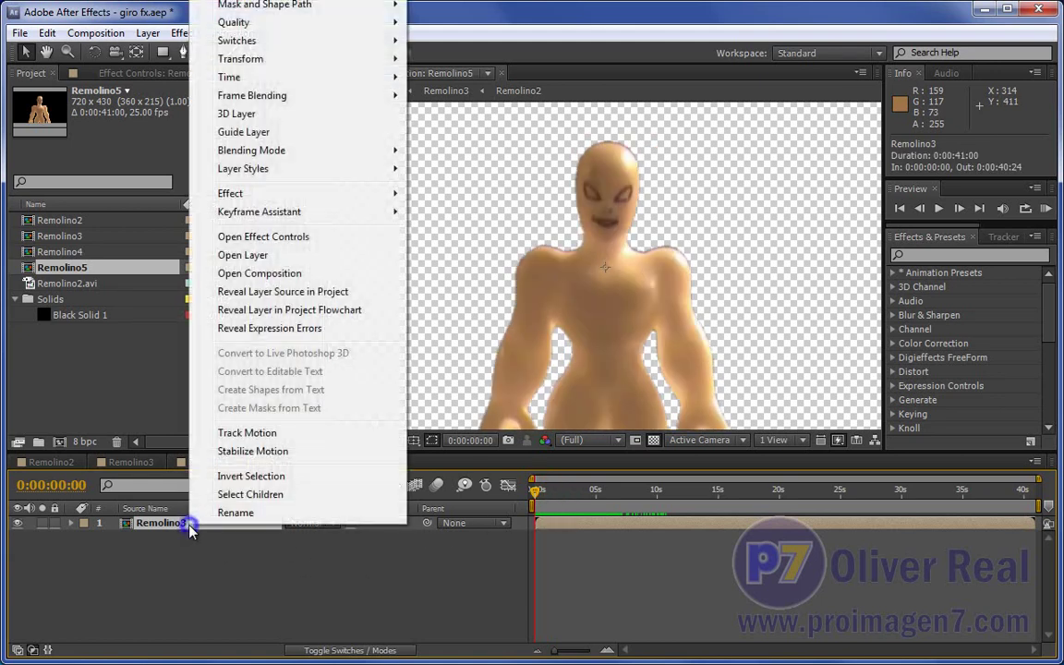
Enable time remapping on the Remolino3 layer and move its end keyframe to about 15 seconds
mouse_move(312, 81)
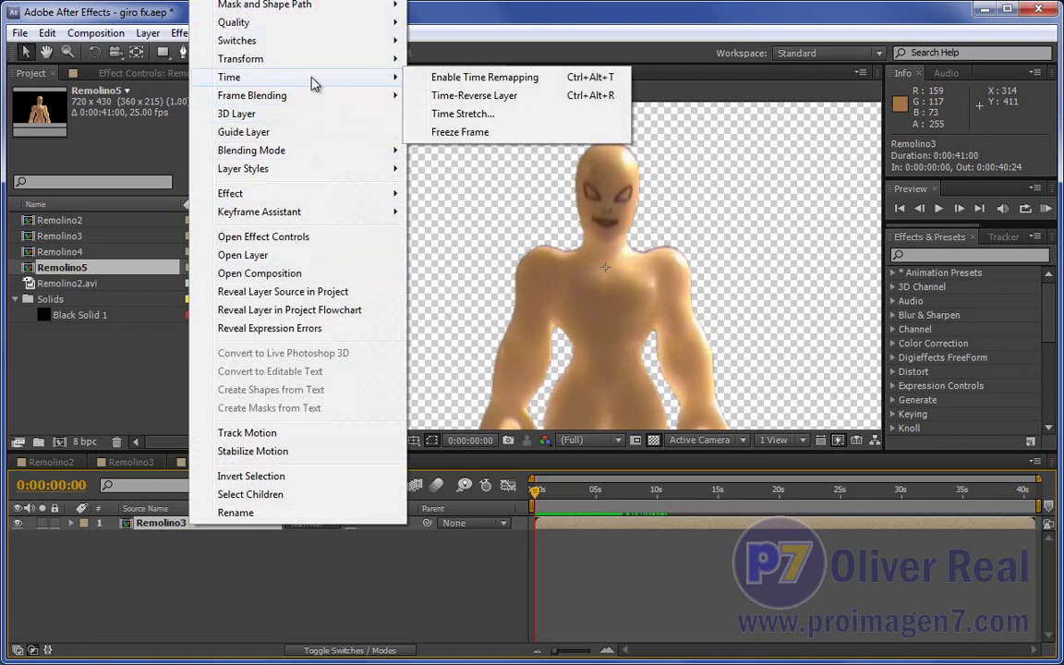
left_click(485, 81)
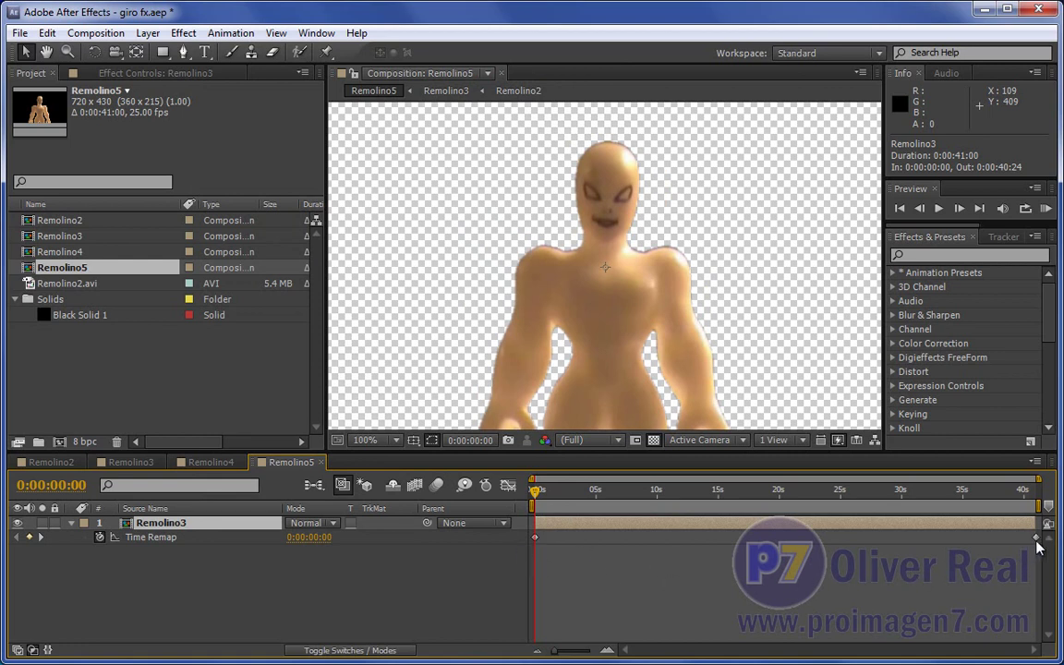
left_click_drag(1037, 539, 988, 540)
left_click_drag(835, 543, 722, 543)
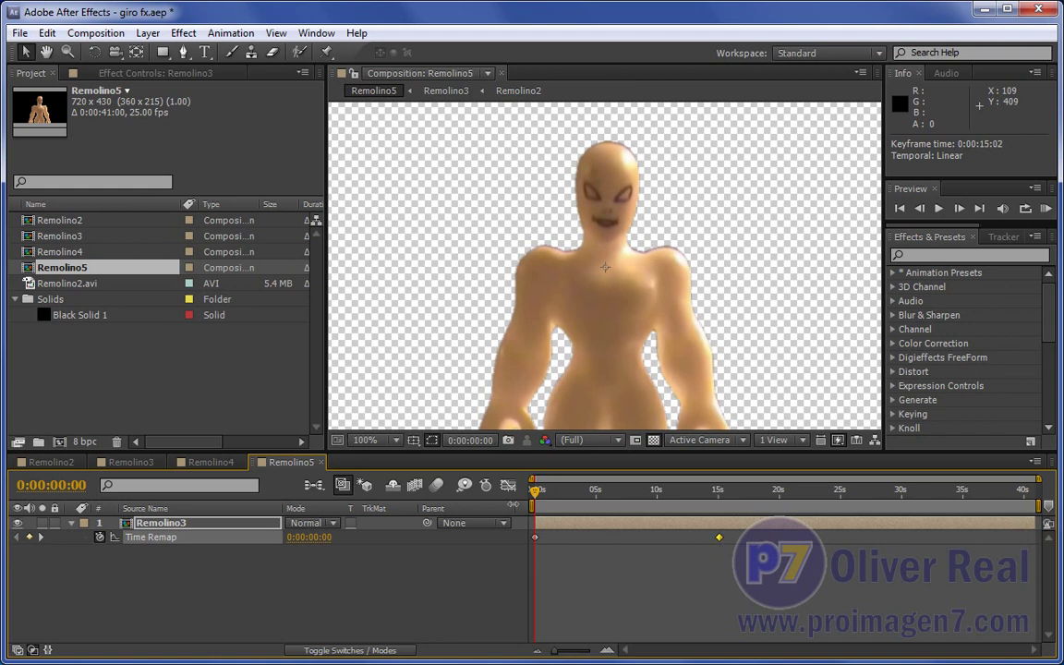
Preview the sped-up spin from the start twice to check its speed
key("space")
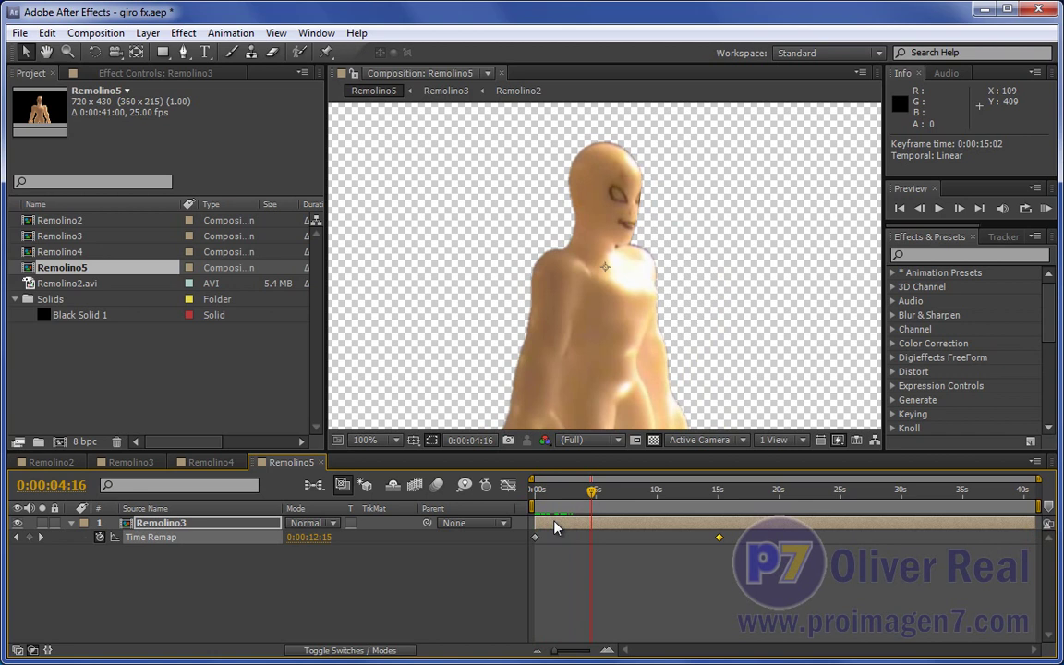
left_click(528, 502)
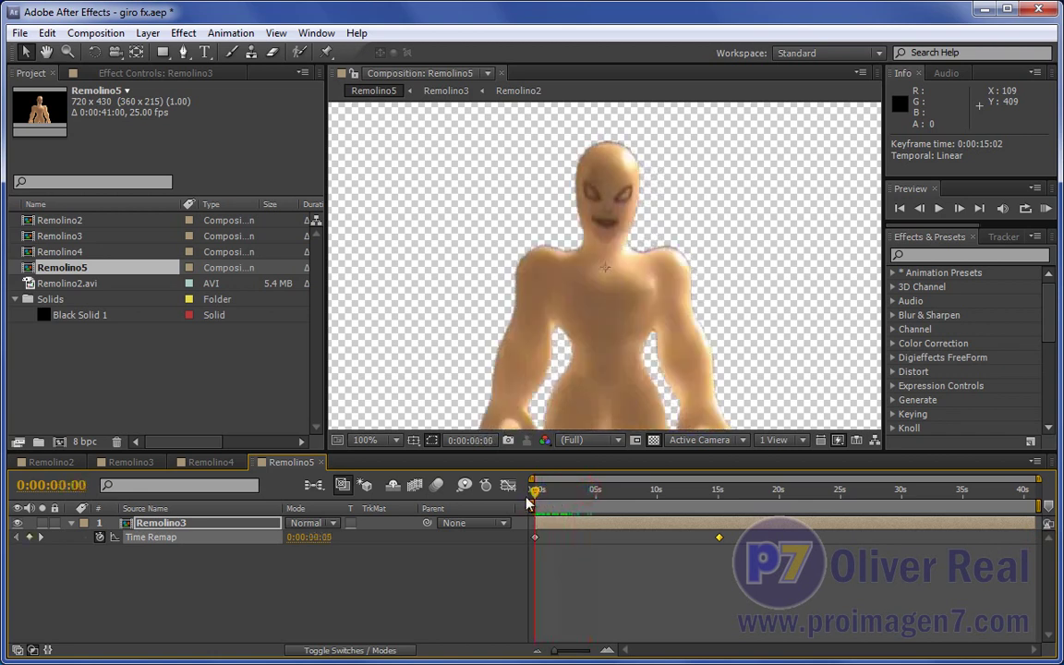
key("space")
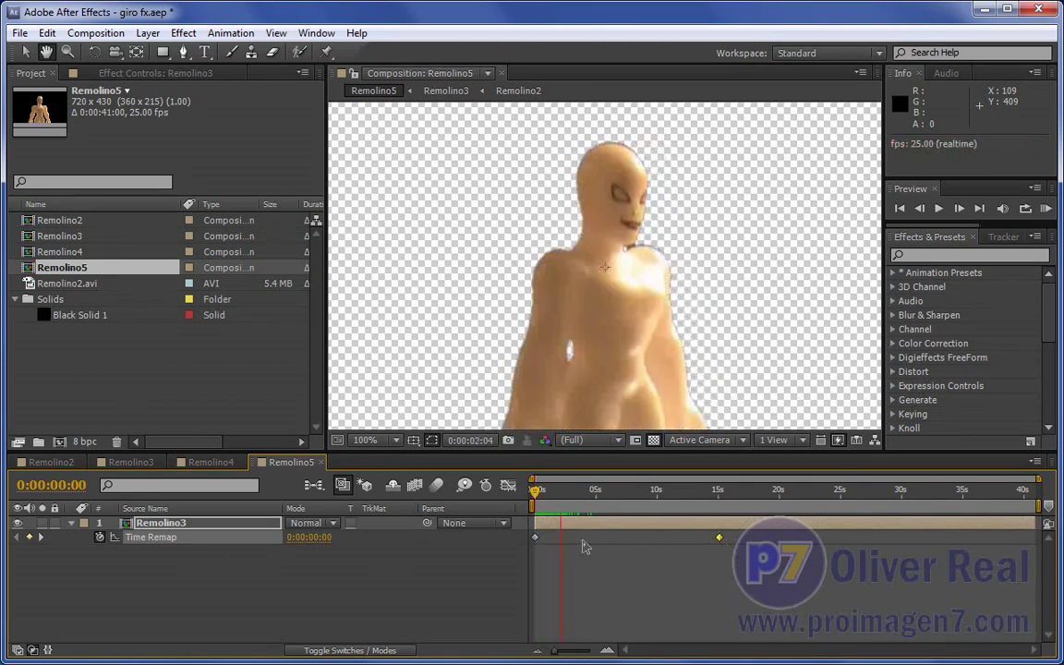
key("space")
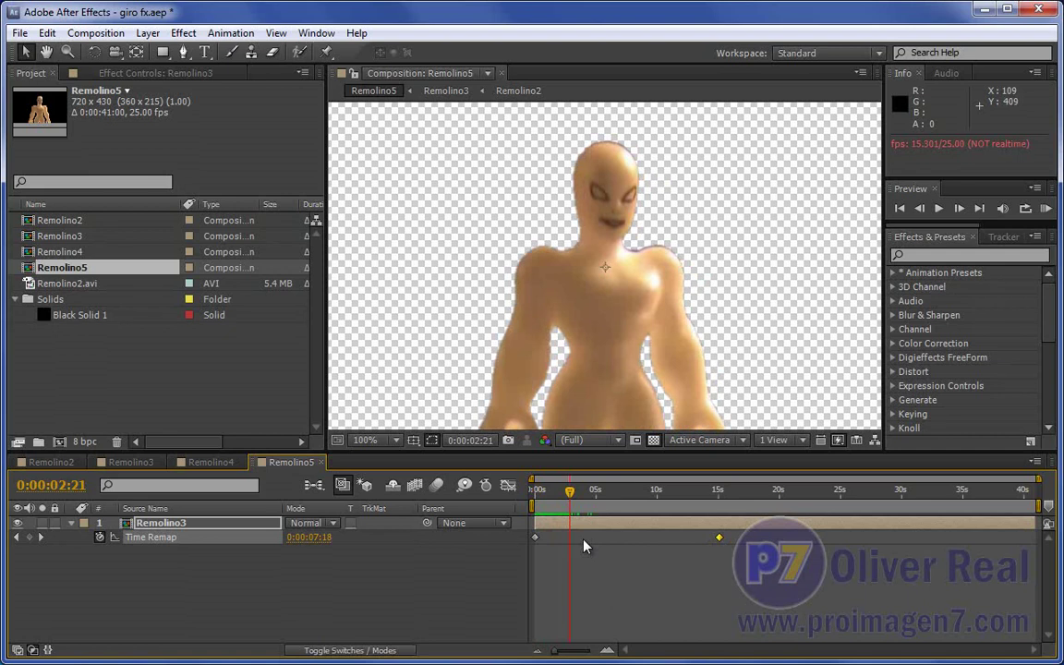
Apply Keyframe Assistant > Easy Ease to the first Time Remap keyframe
left_click_drag(739, 531, 527, 552)
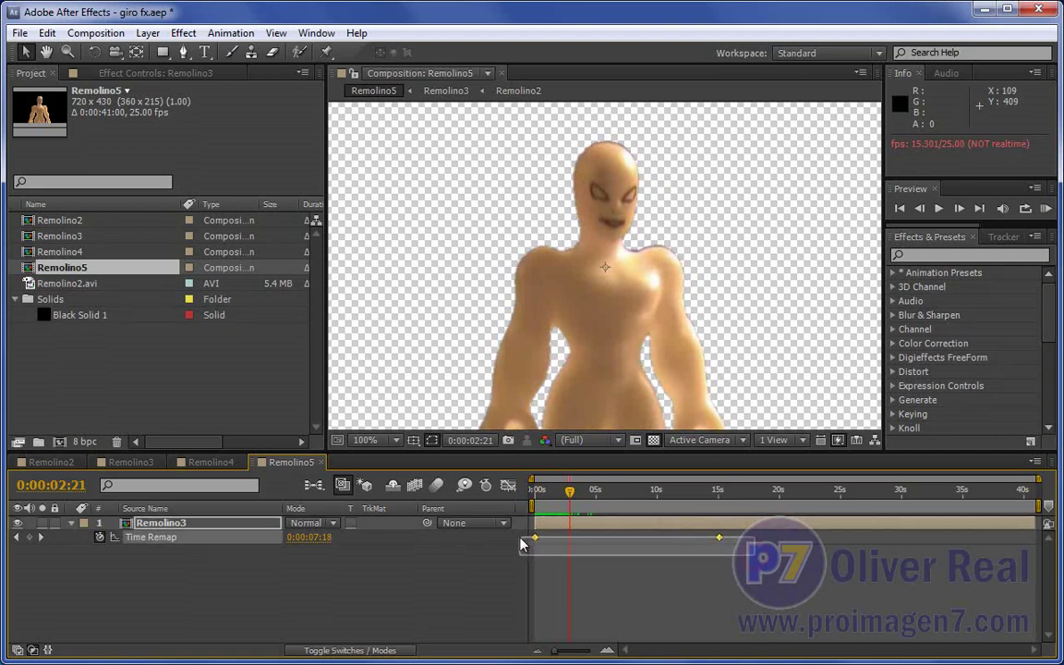
left_click(634, 593)
left_click(535, 539)
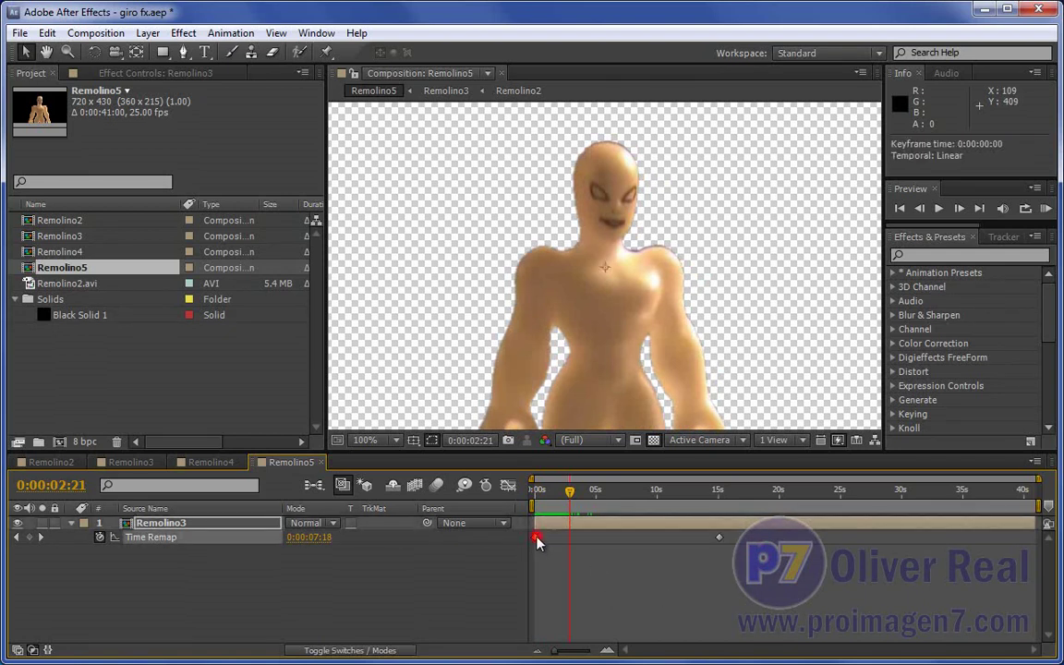
right_click(535, 538)
mouse_move(600, 525)
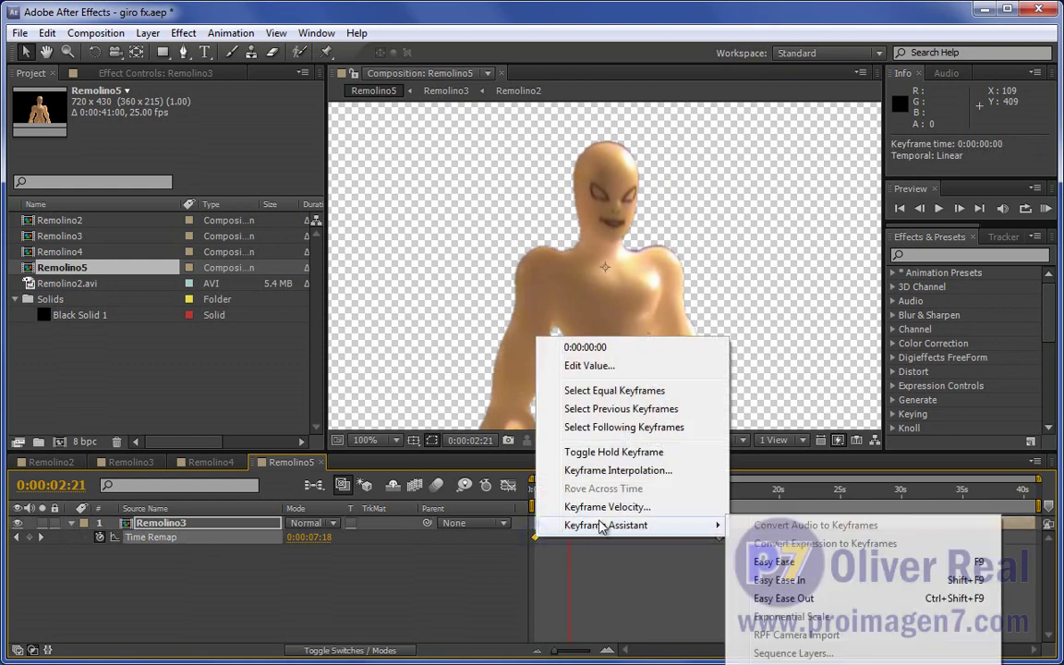
left_click(774, 562)
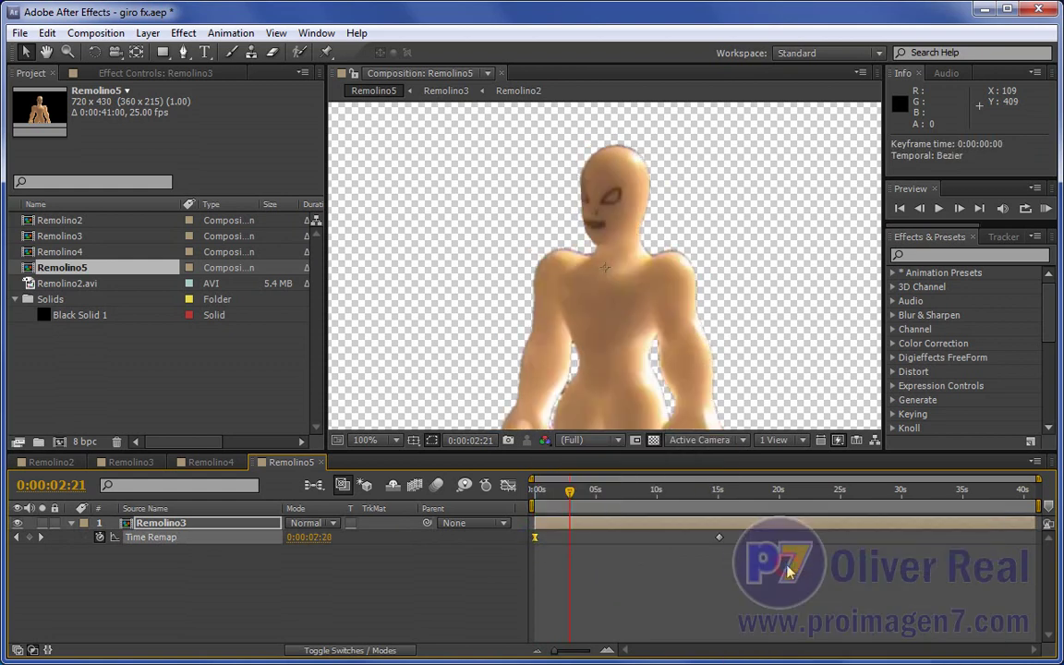
Show the Time Remap speed graph in the Graph Editor and preview the animation from 0 seconds
left_click(509, 486)
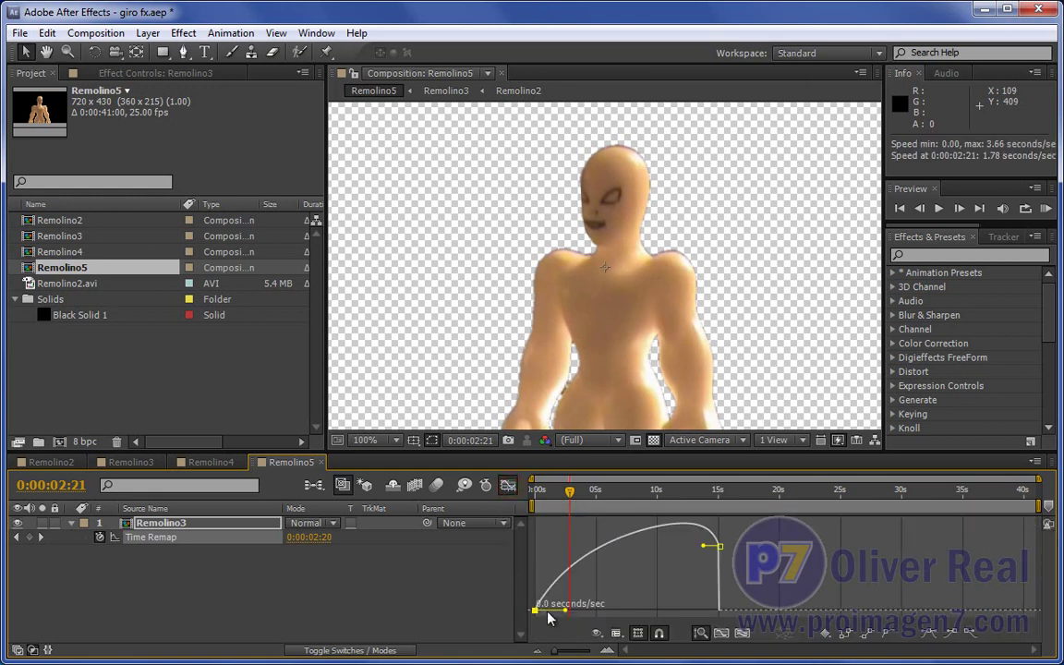
mouse_move(537, 618)
left_click_drag(558, 487, 508, 494)
key("space")
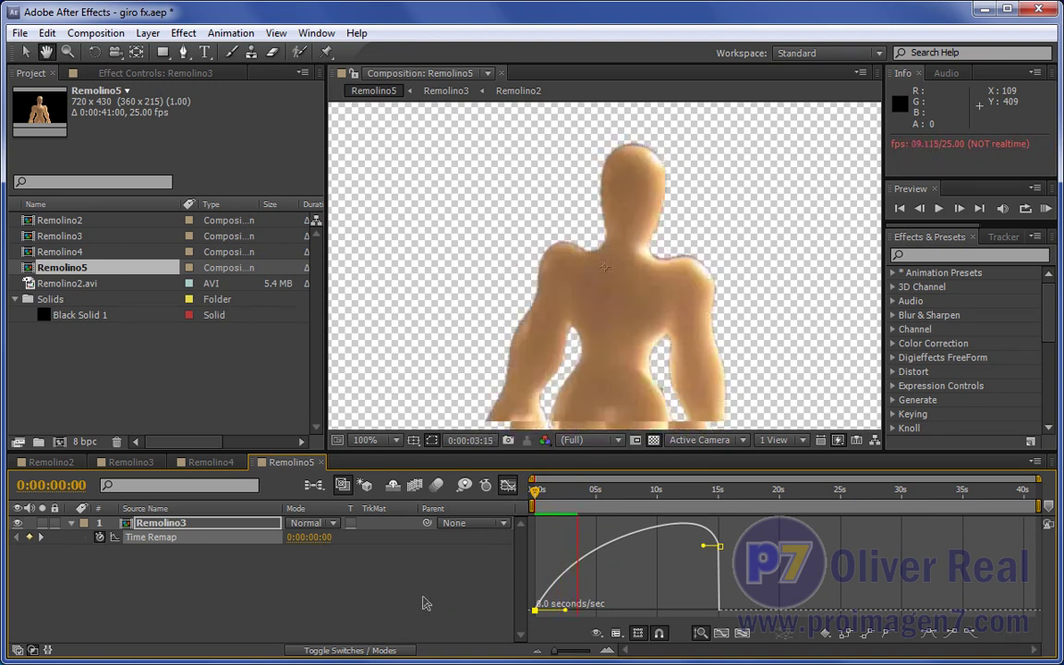
key("space")
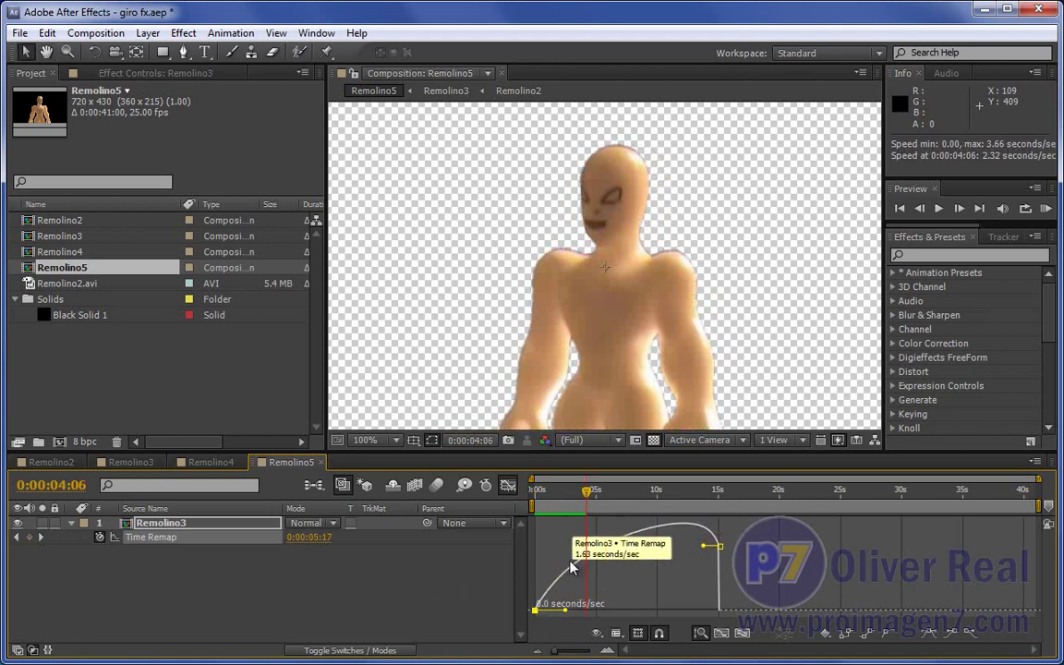
Extend the first keyframe's influence to 76%, move the second keyframe earlier, and preview the ramp
mouse_move(722, 546)
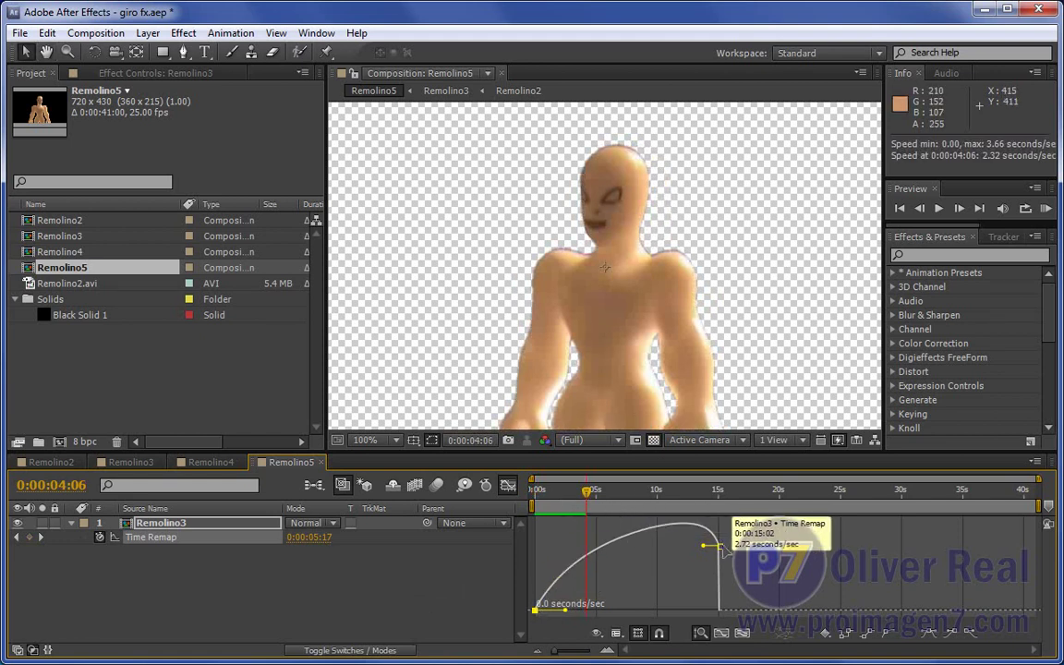
left_click_drag(721, 547, 657, 558)
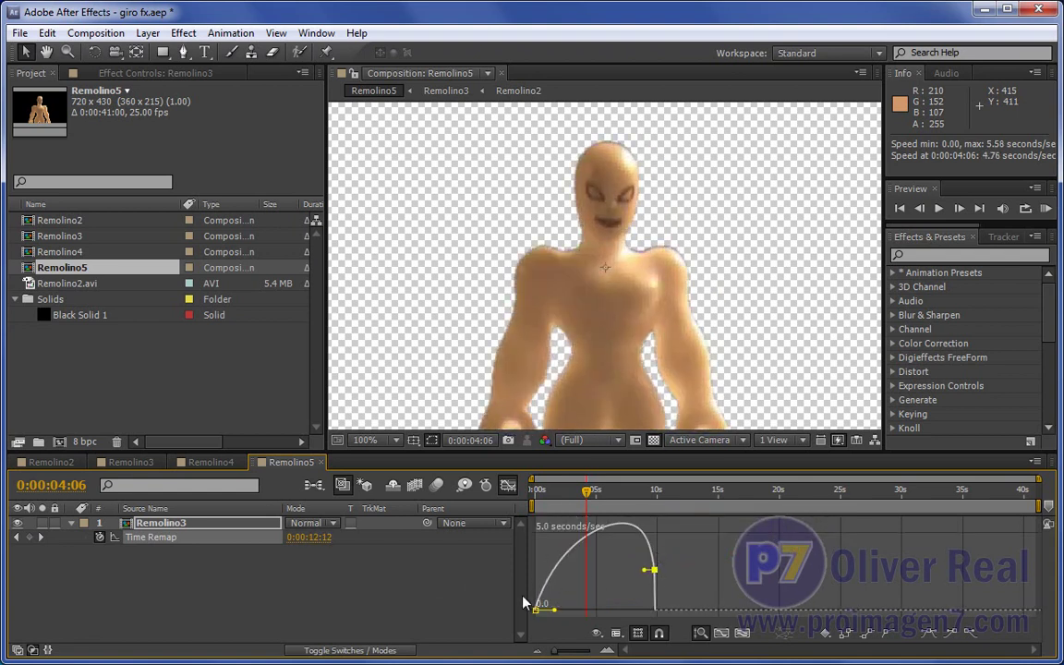
left_click_drag(590, 492, 534, 493)
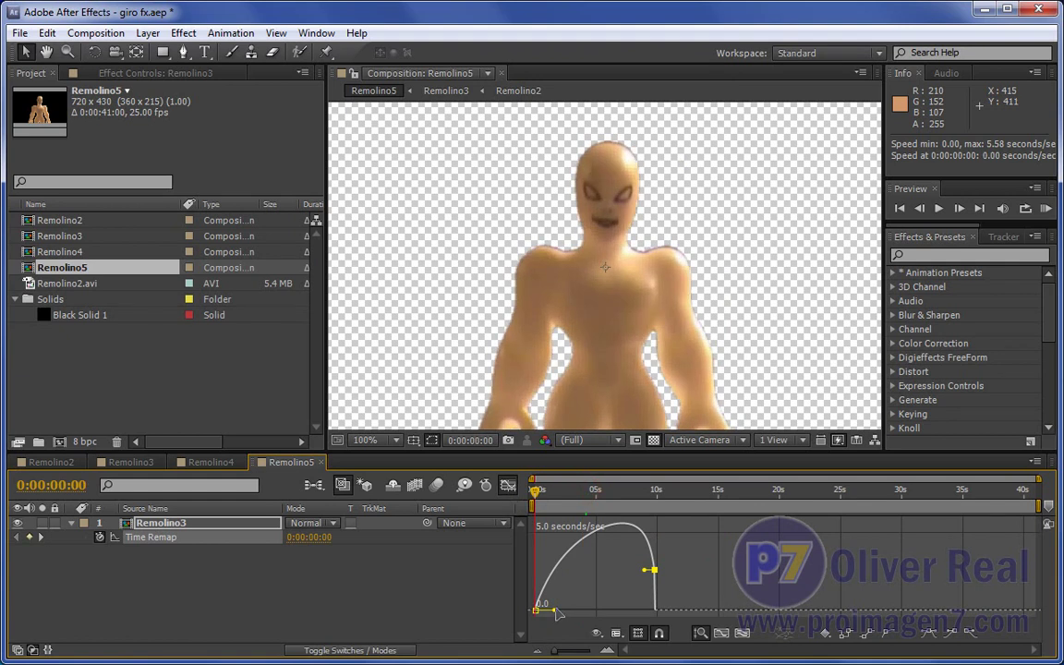
left_click_drag(557, 612, 584, 617)
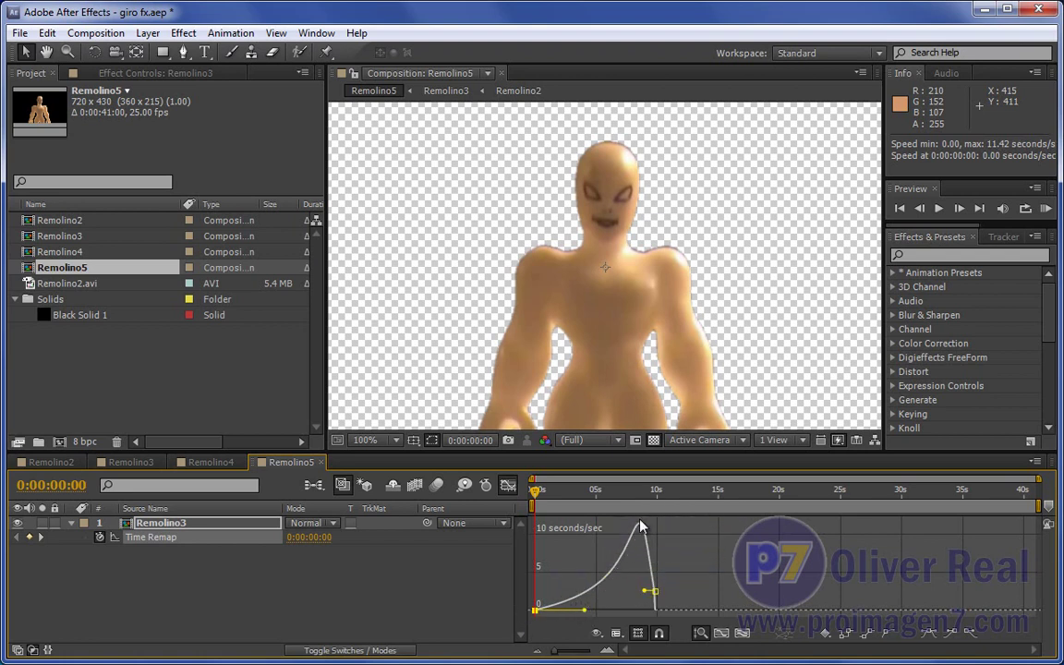
left_click_drag(654, 591, 619, 599)
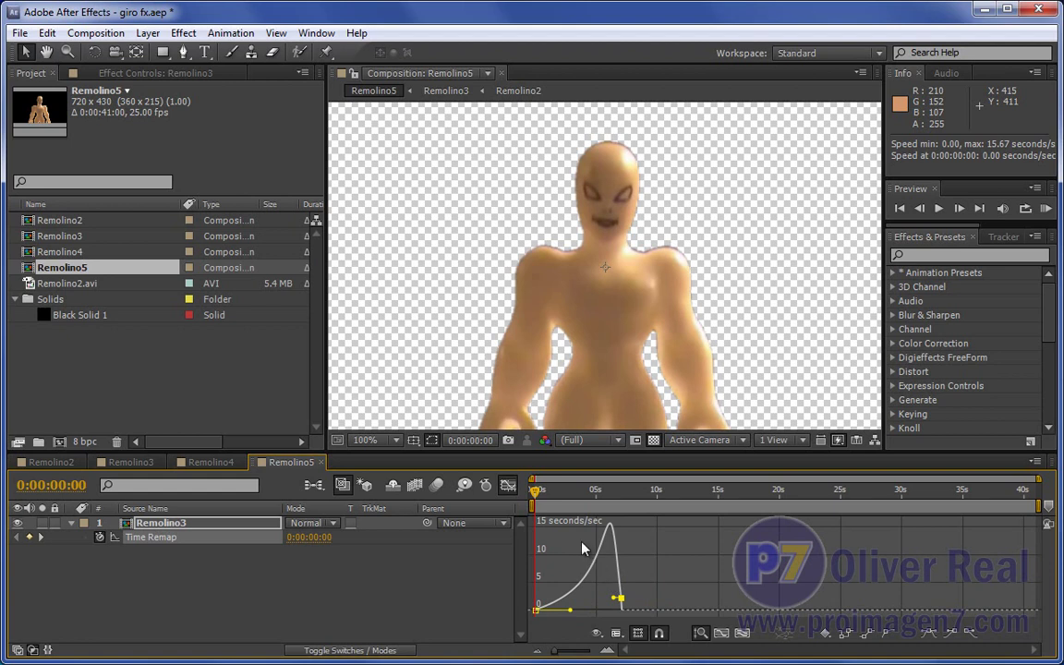
key("space")
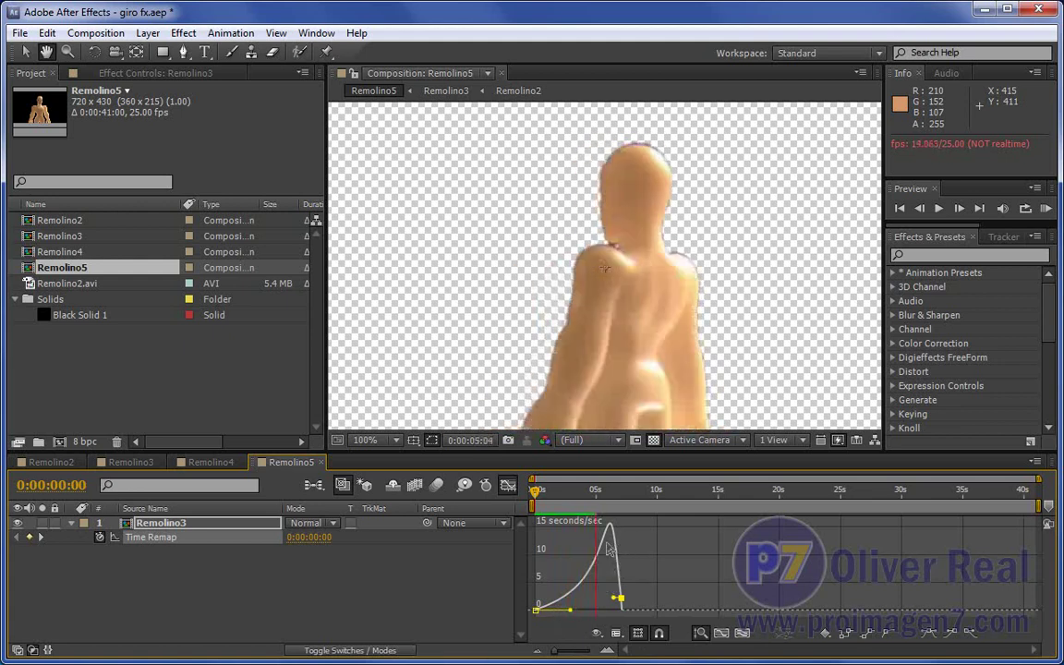
left_click(609, 536)
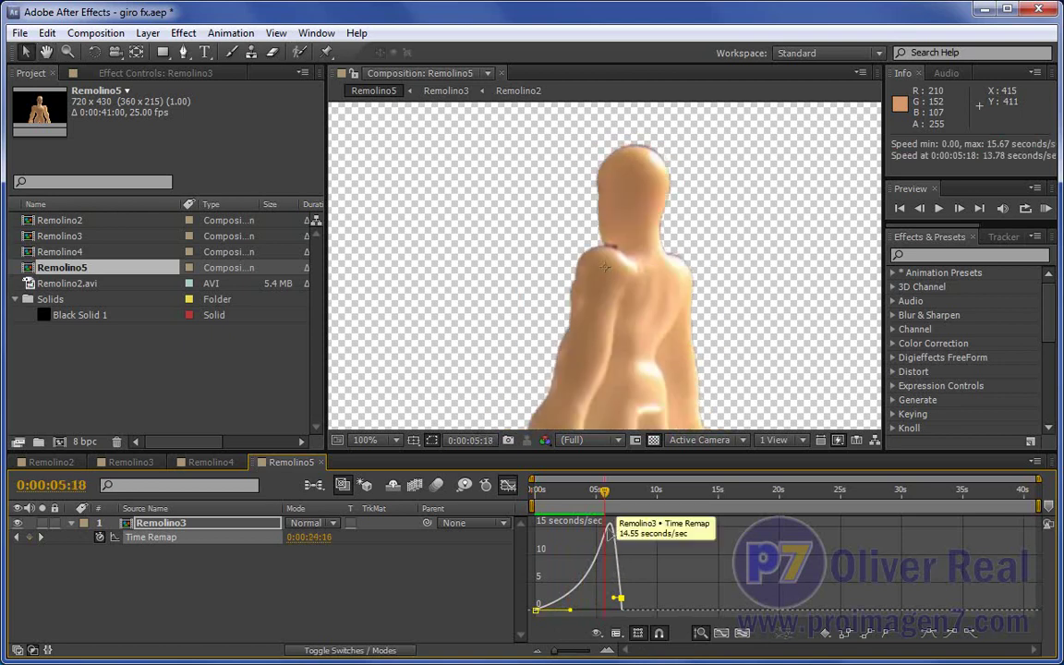
left_click_drag(592, 503, 567, 492)
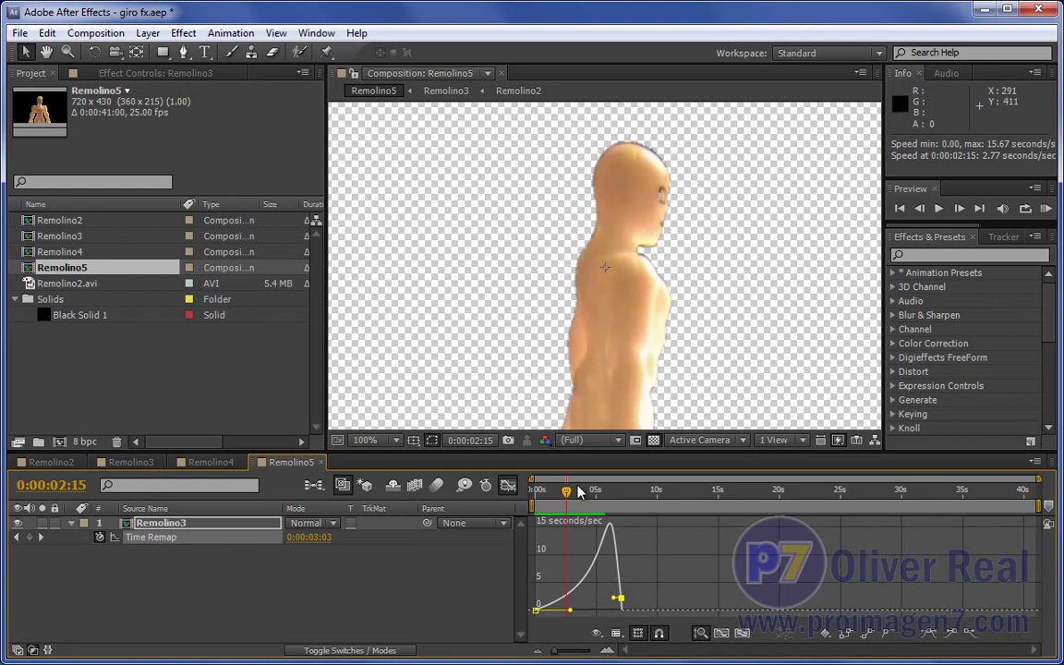
key("Home")
key("space")
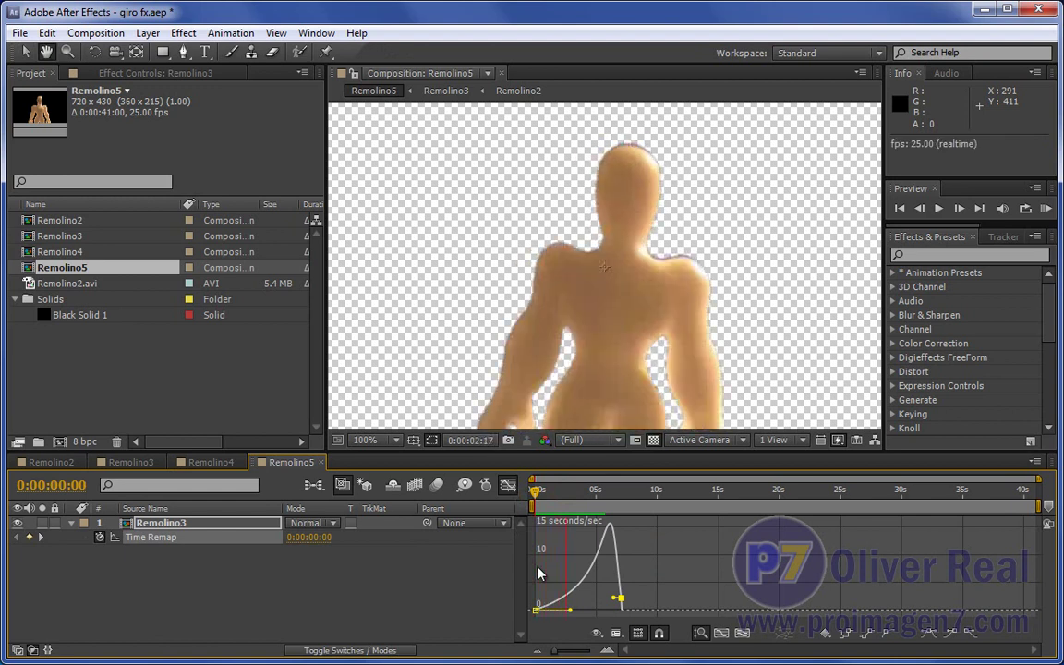
key("space")
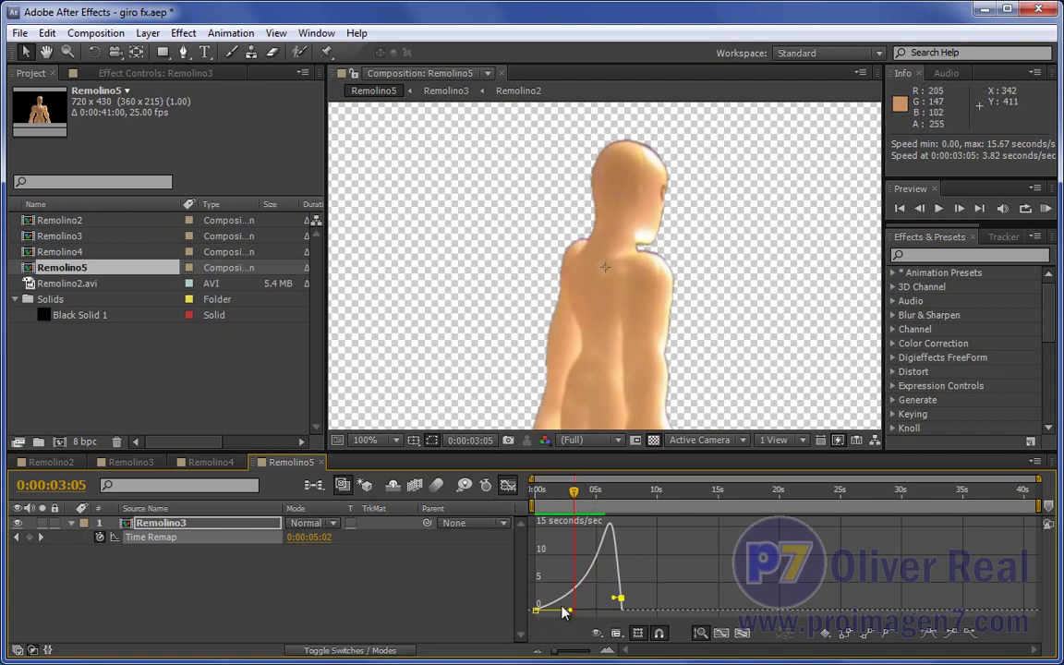
left_click(307, 602)
left_click(190, 523)
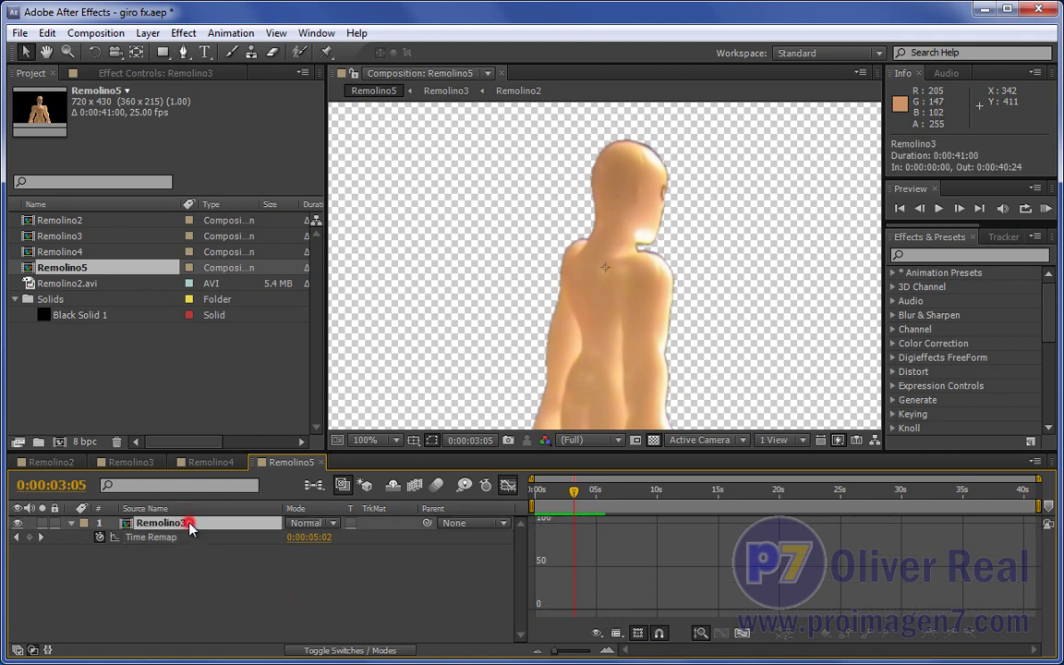
Duplicate the Remolino3 layer and apply Color Correction > Tritone to the top copy
key("ctrl+d")
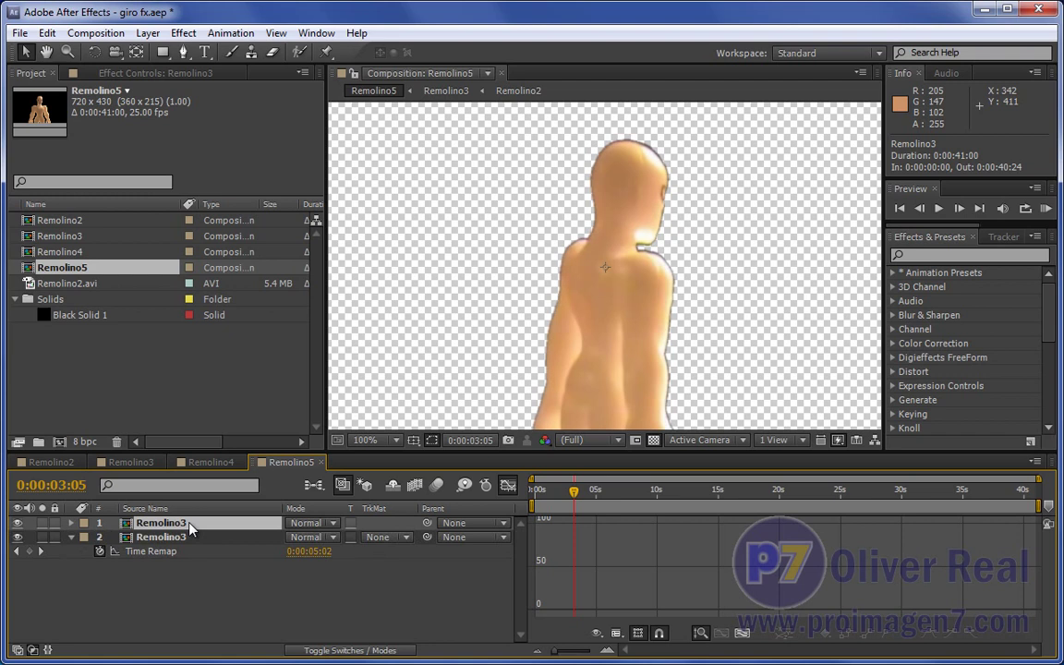
left_click(190, 525)
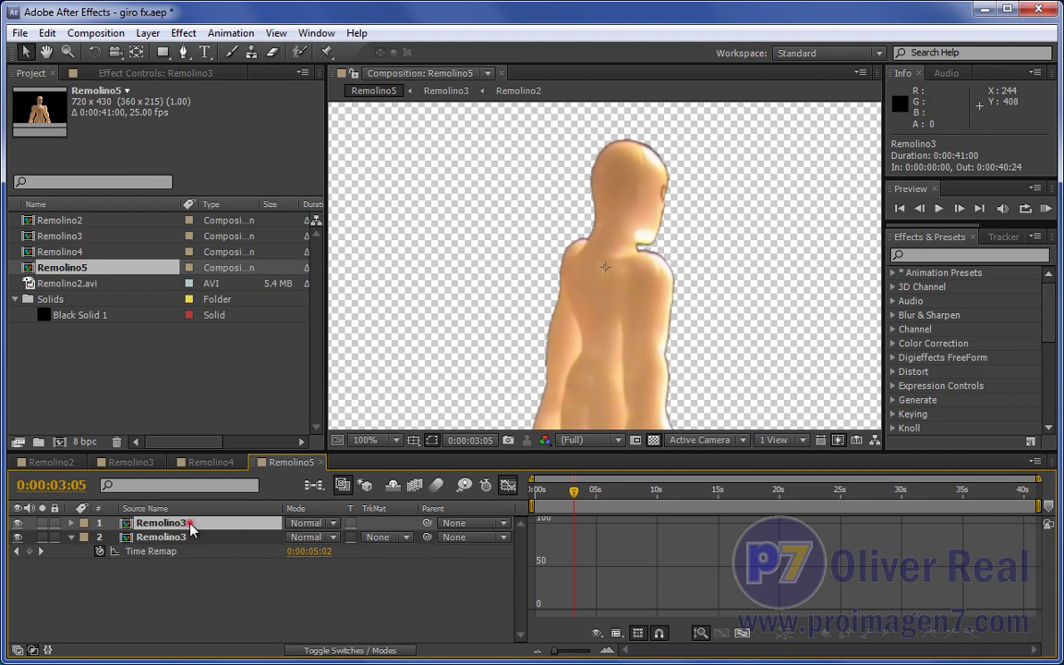
left_click(184, 33)
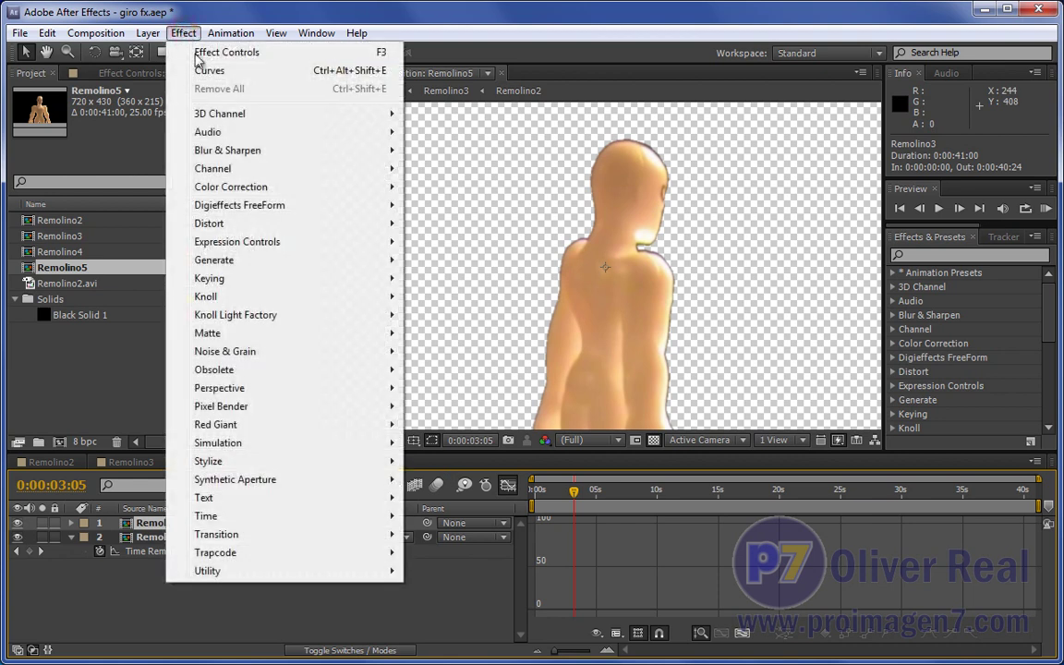
mouse_move(295, 188)
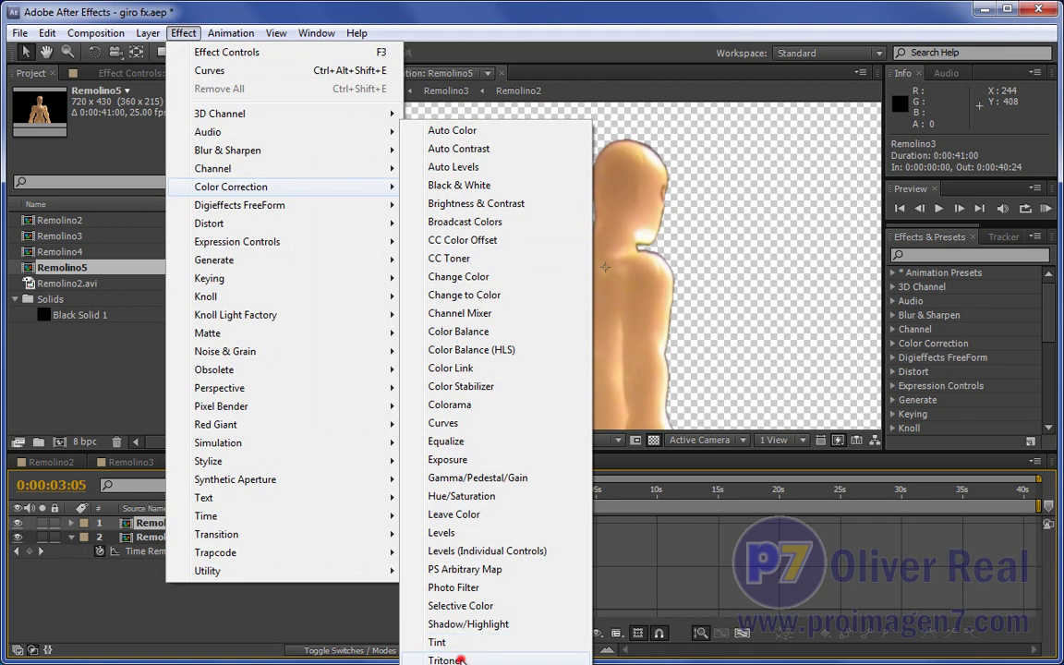
left_click(462, 659)
Set Tritone's Midtones to a bright saturated green and Highlights to a pale green
left_click(188, 134)
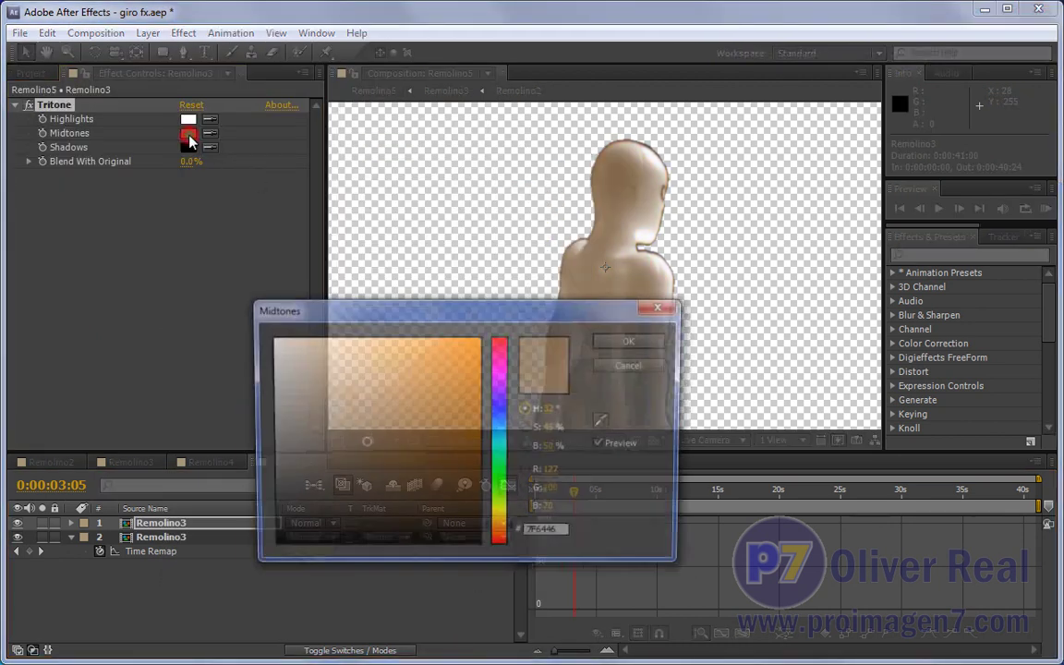
left_click(501, 497)
left_click_drag(451, 434, 463, 352)
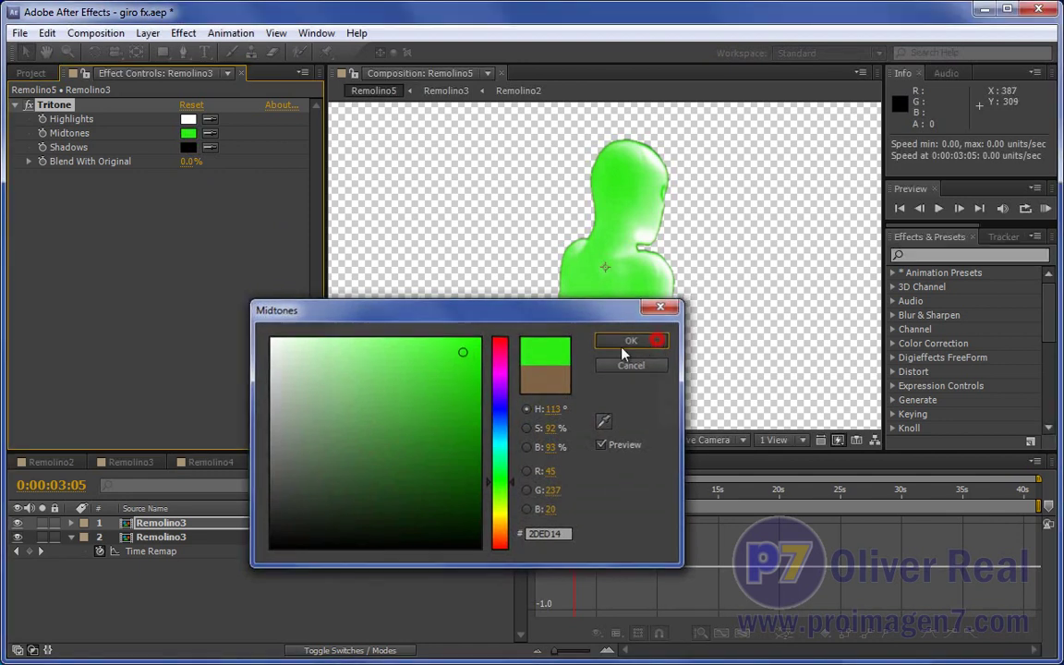
left_click(630, 342)
left_click(187, 121)
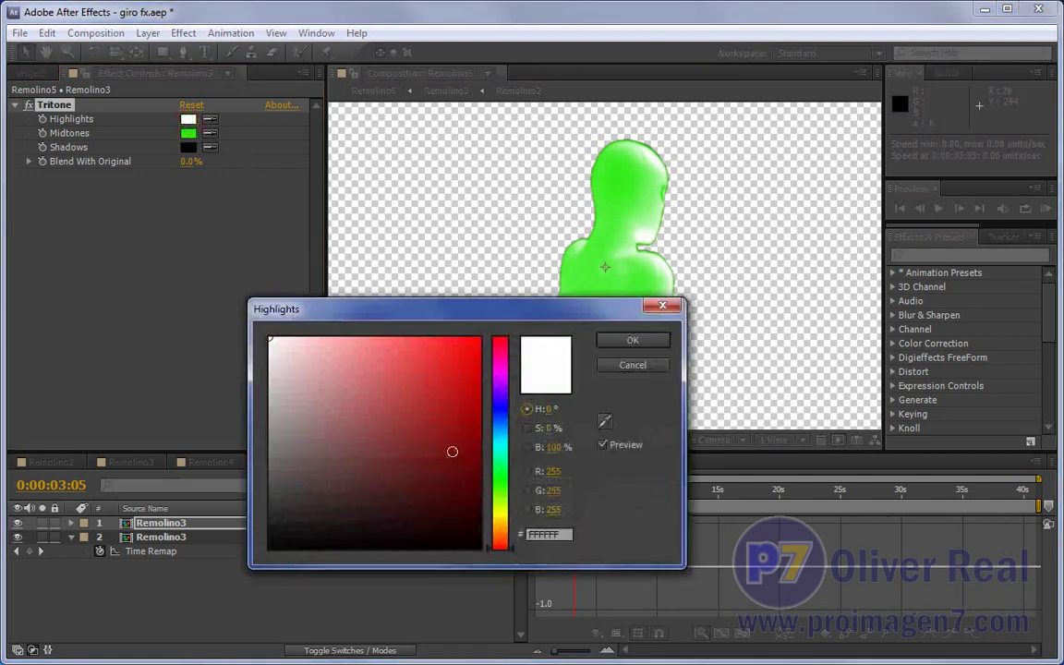
left_click(500, 480)
left_click(333, 334)
left_click_drag(333, 334, 326, 332)
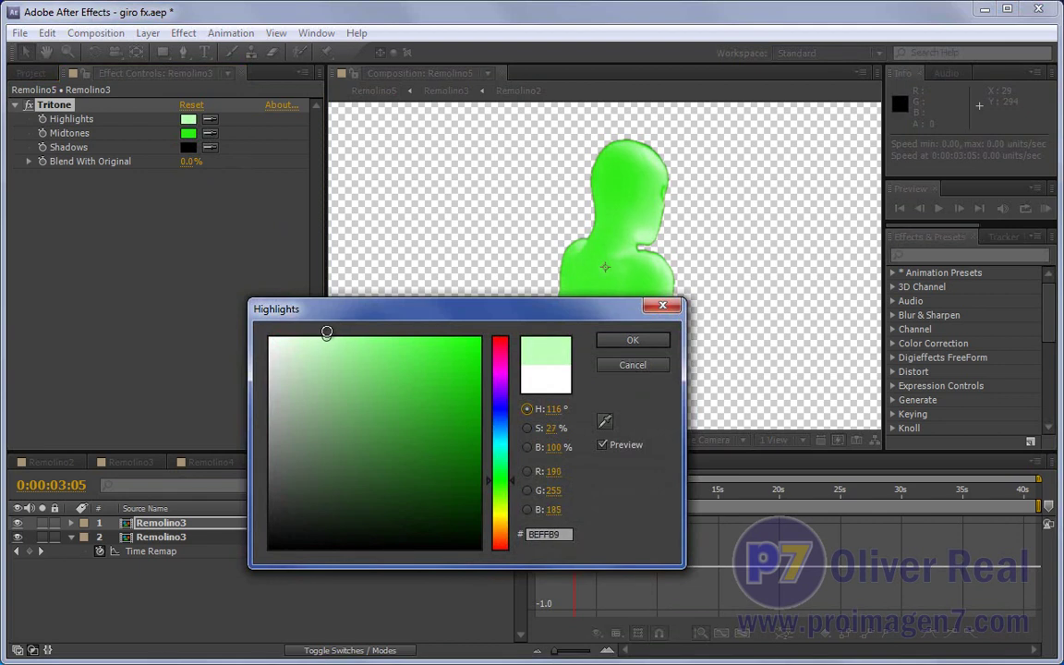
left_click(632, 341)
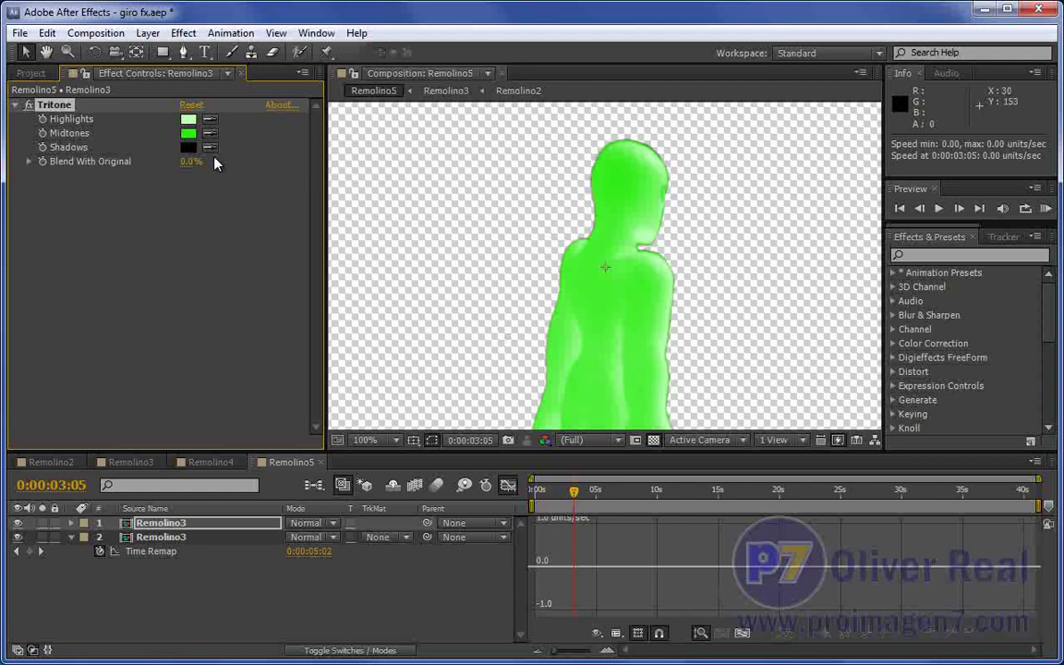
Set Tritone's Shadows to mid-green 11B01C and scrub to check the green-tinted figure
left_click(187, 148)
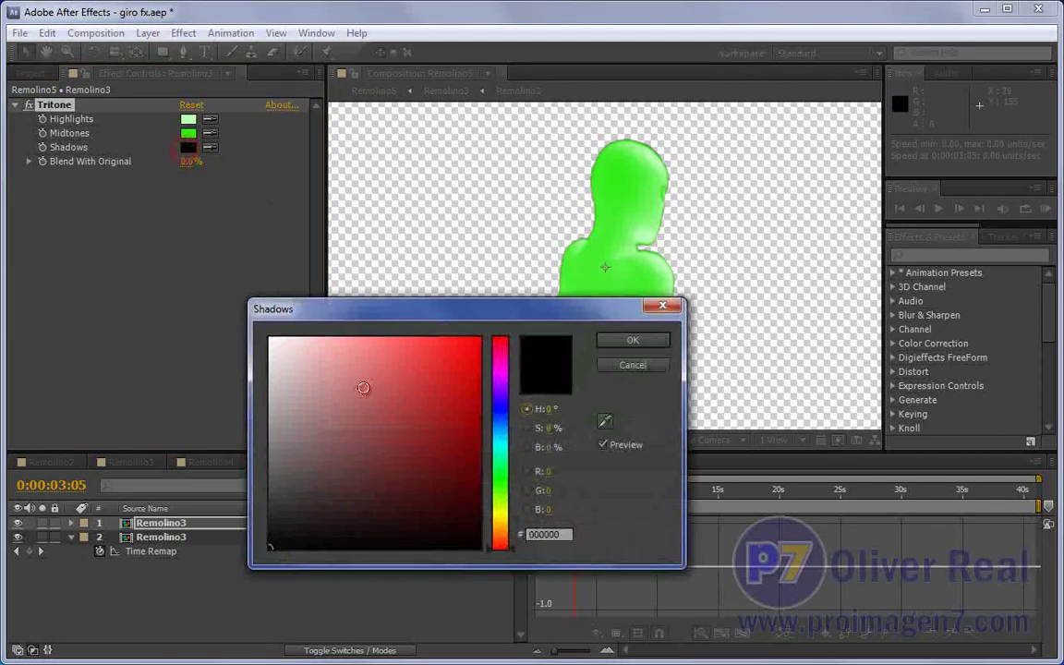
left_click(499, 476)
left_click_drag(440, 429, 460, 402)
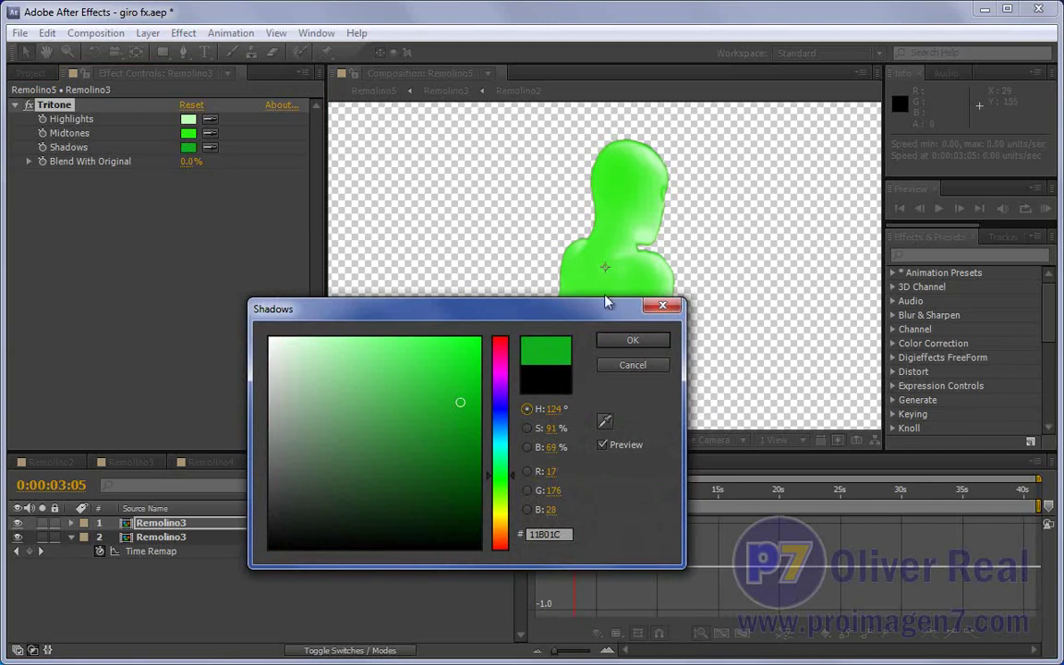
left_click(633, 340)
left_click_drag(574, 499, 566, 500)
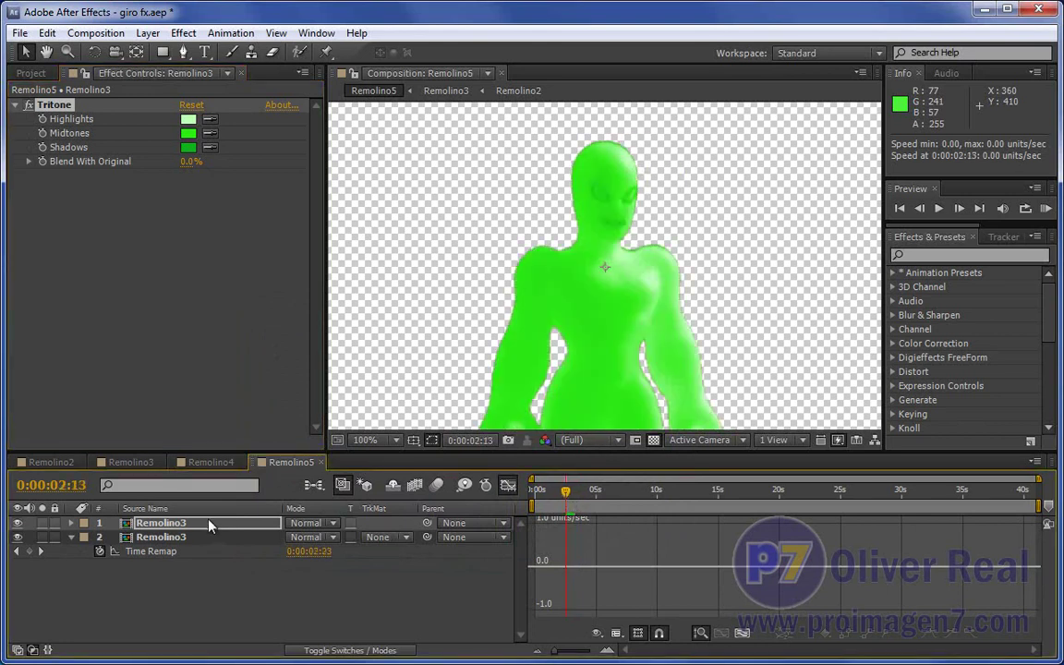
left_click(211, 525)
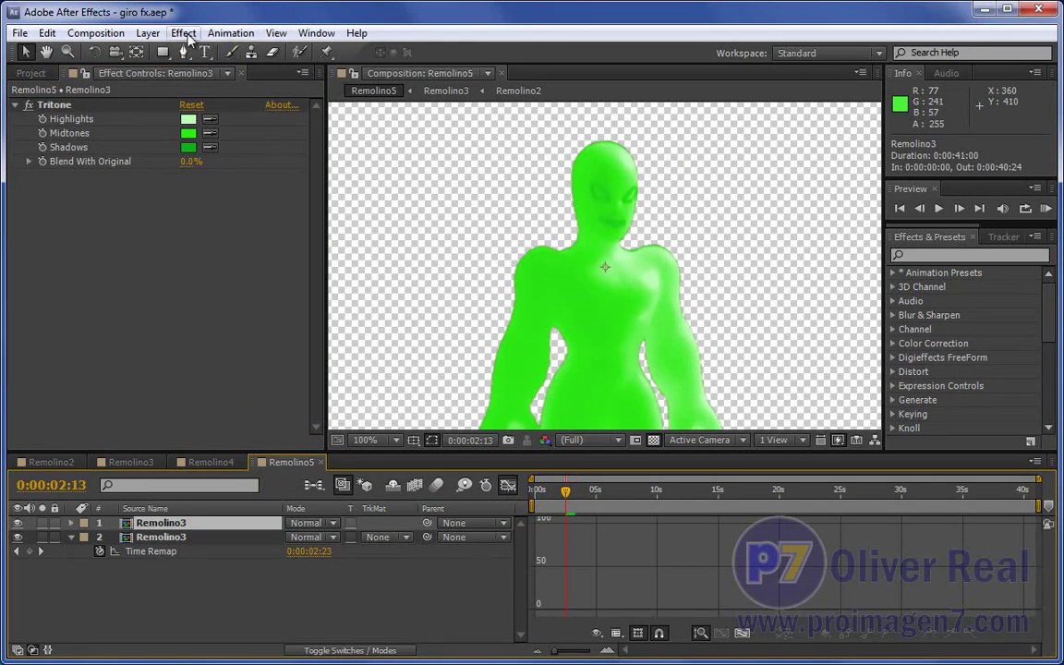
Add a Curves effect to the top Remolino3 layer
left_click(186, 34)
mouse_move(279, 194)
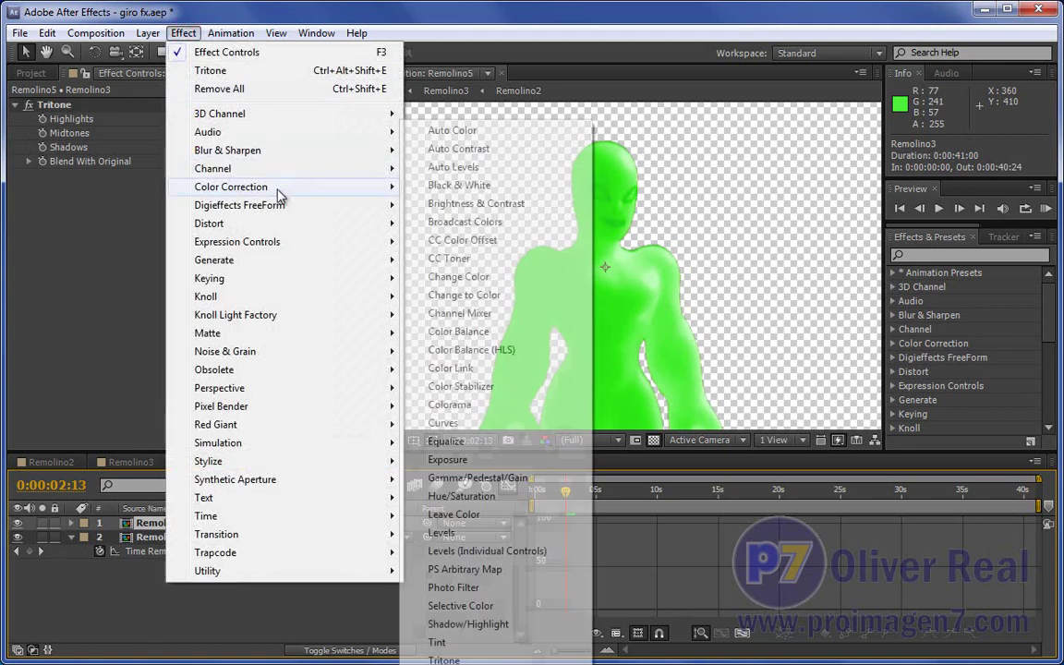
left_click(440, 425)
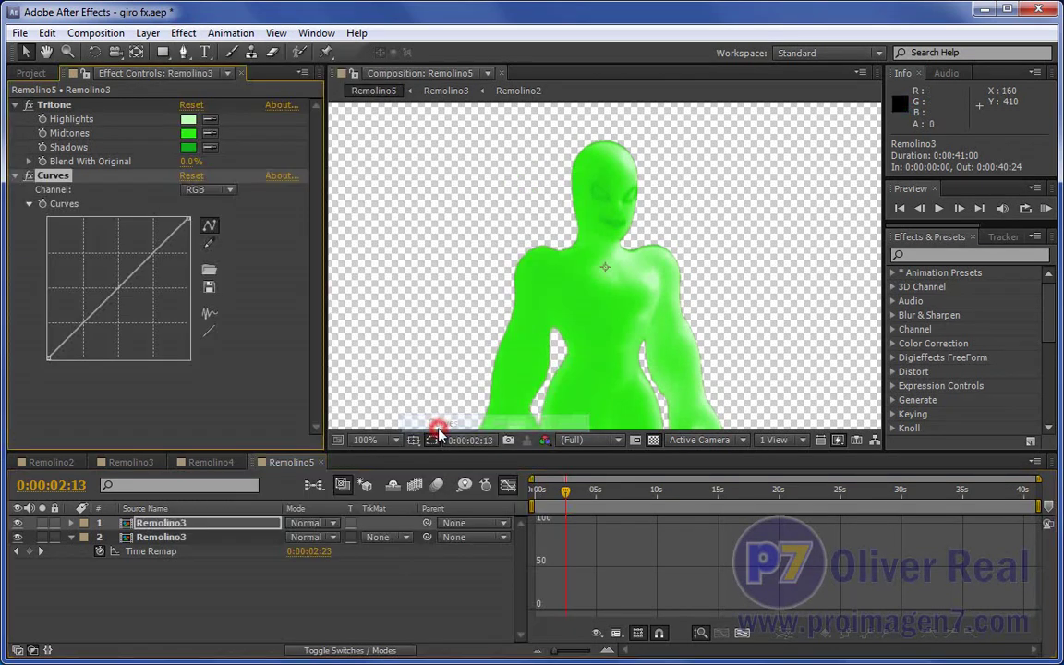
Bend the RGB curve downward so it rises gradually from the shadows, then show the Project panel
left_click_drag(88, 317, 109, 325)
left_click_drag(149, 280, 153, 273)
left_click_drag(111, 325, 133, 315)
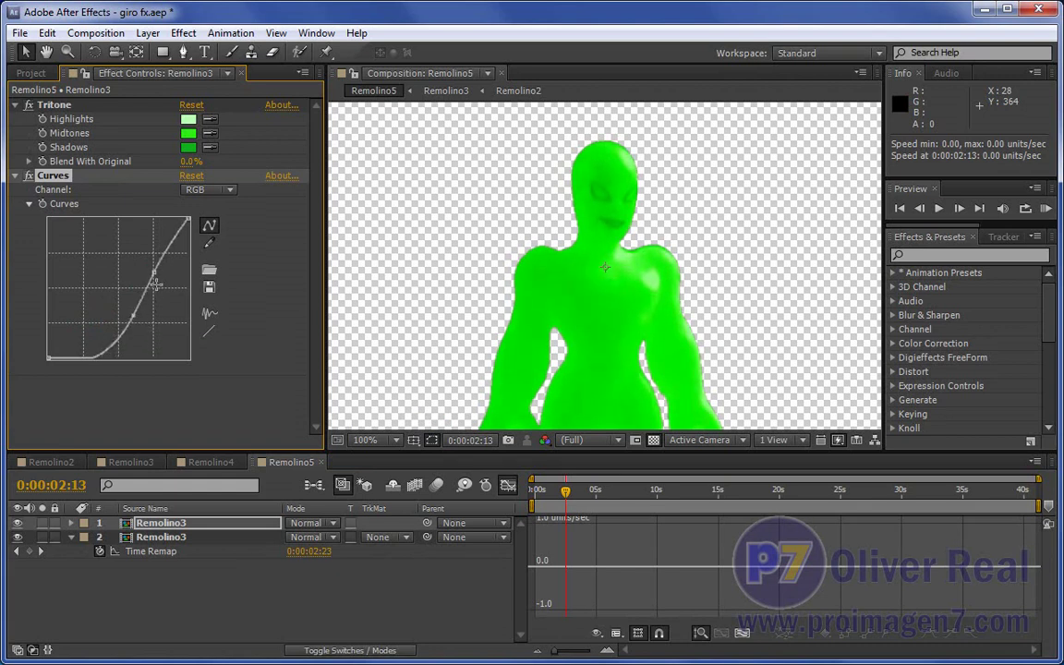
left_click_drag(155, 272, 171, 290)
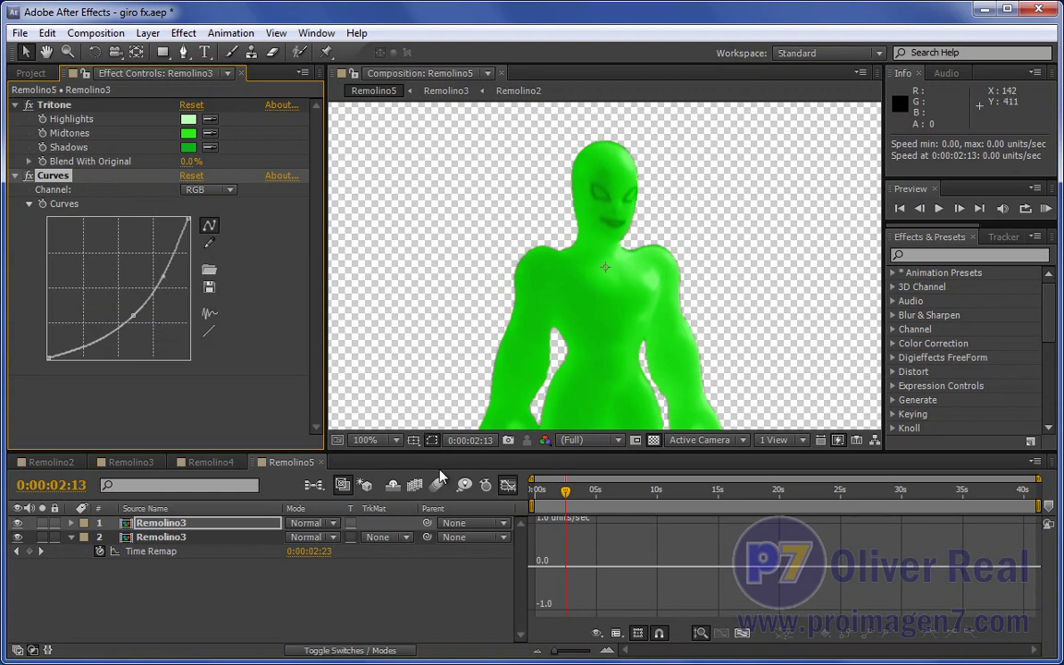
left_click(31, 73)
left_click(290, 601)
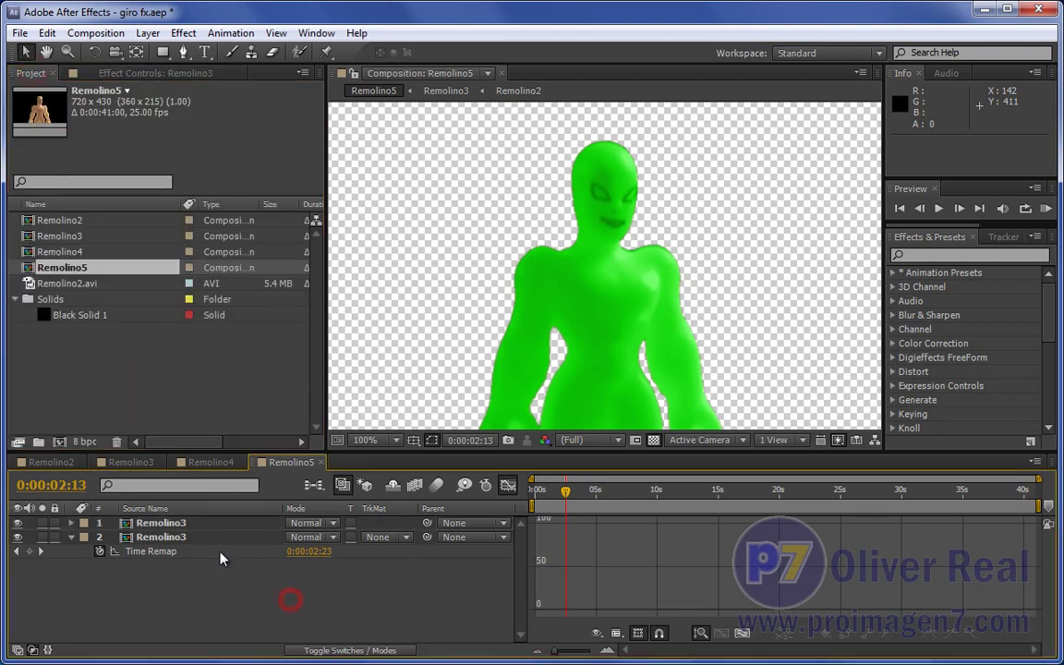
Undo the Time-Reverse Keyframes on the top Remolino3 layer's Time Remap and return to frame 0
left_click(173, 525)
key("u")
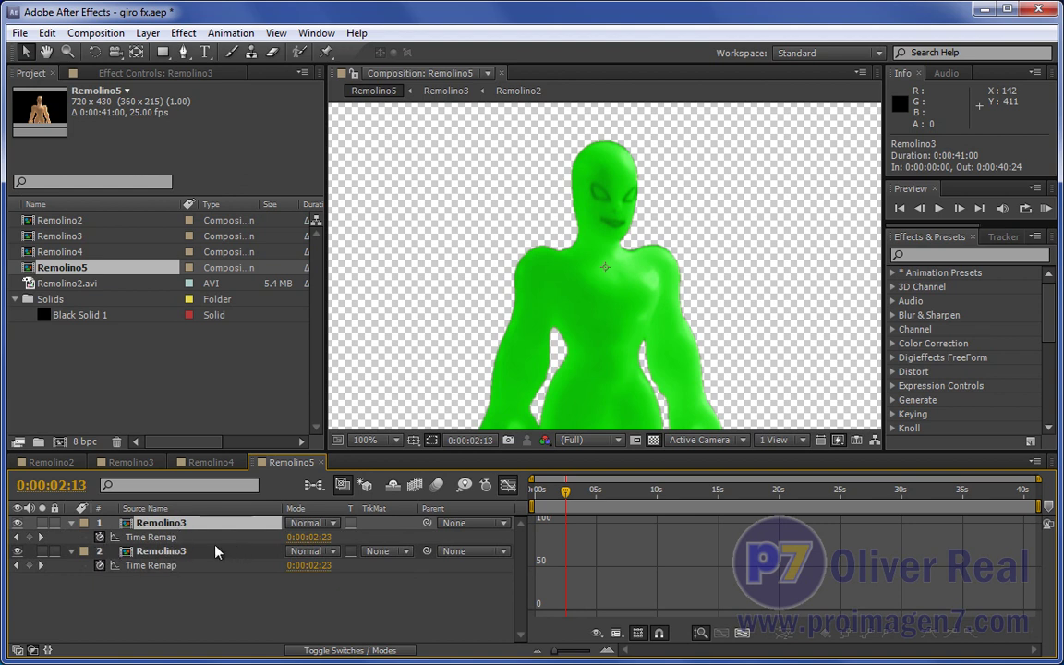
left_click(152, 537)
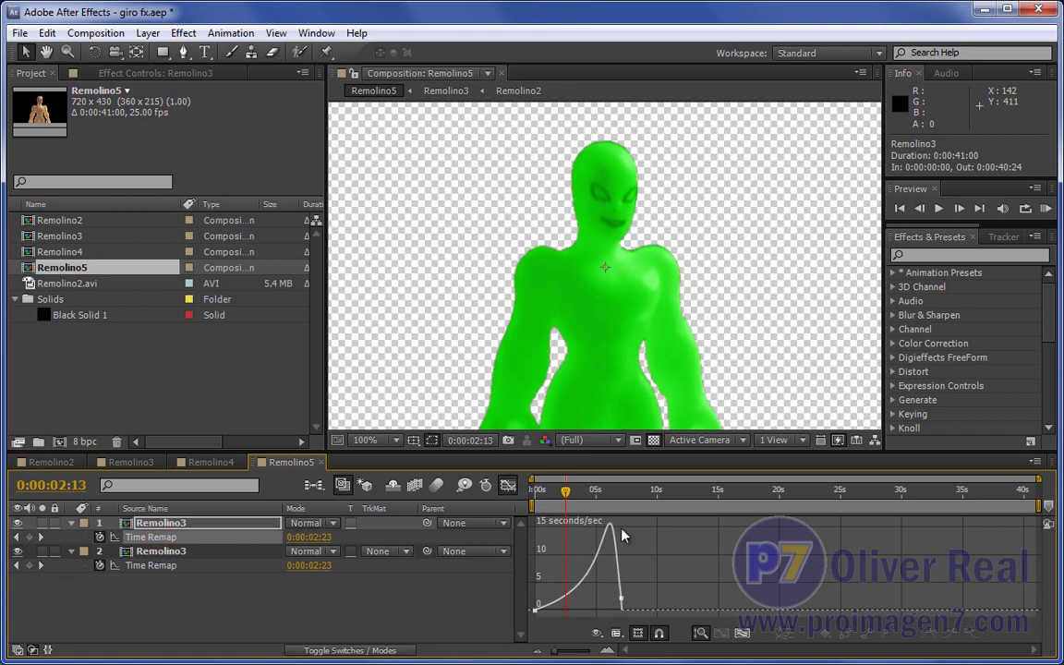
left_click(507, 485)
key("ctrl+z")
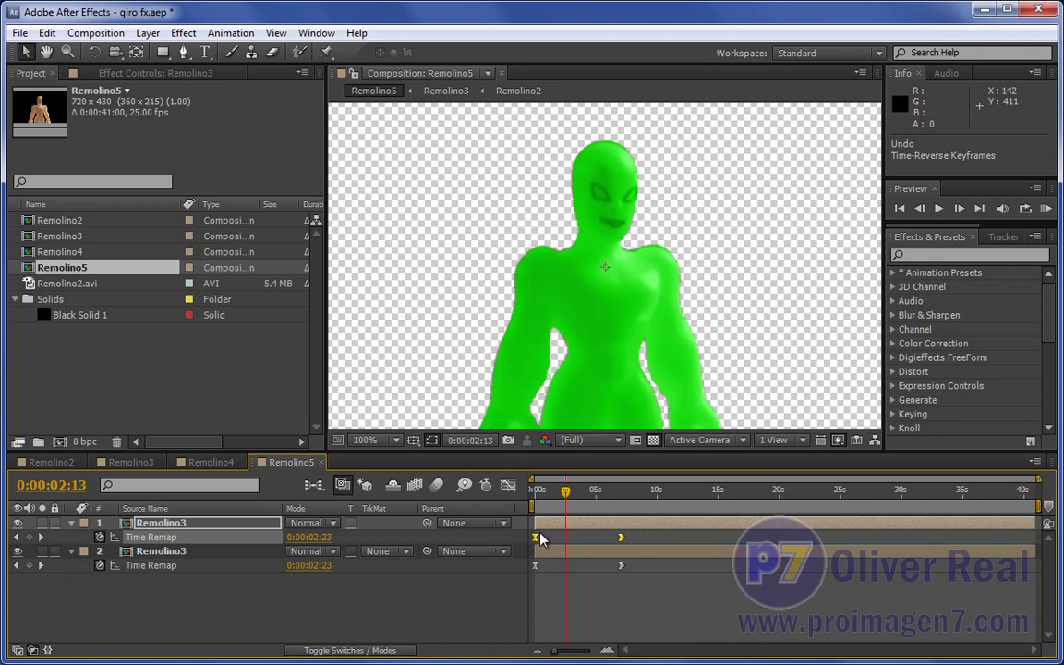
left_click_drag(565, 491, 530, 517)
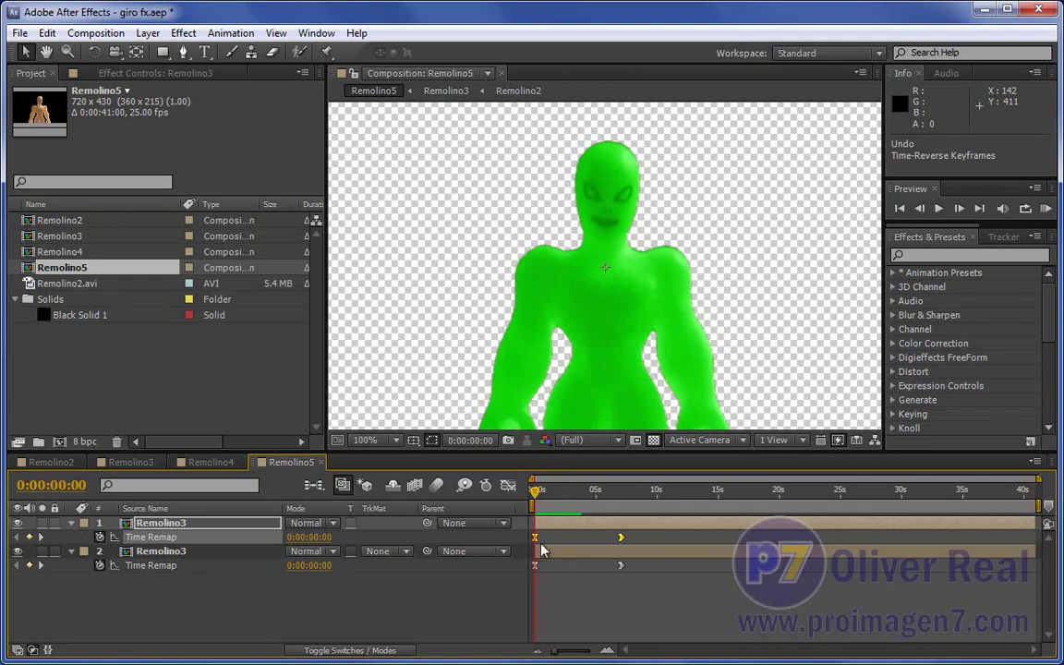
left_click(155, 539)
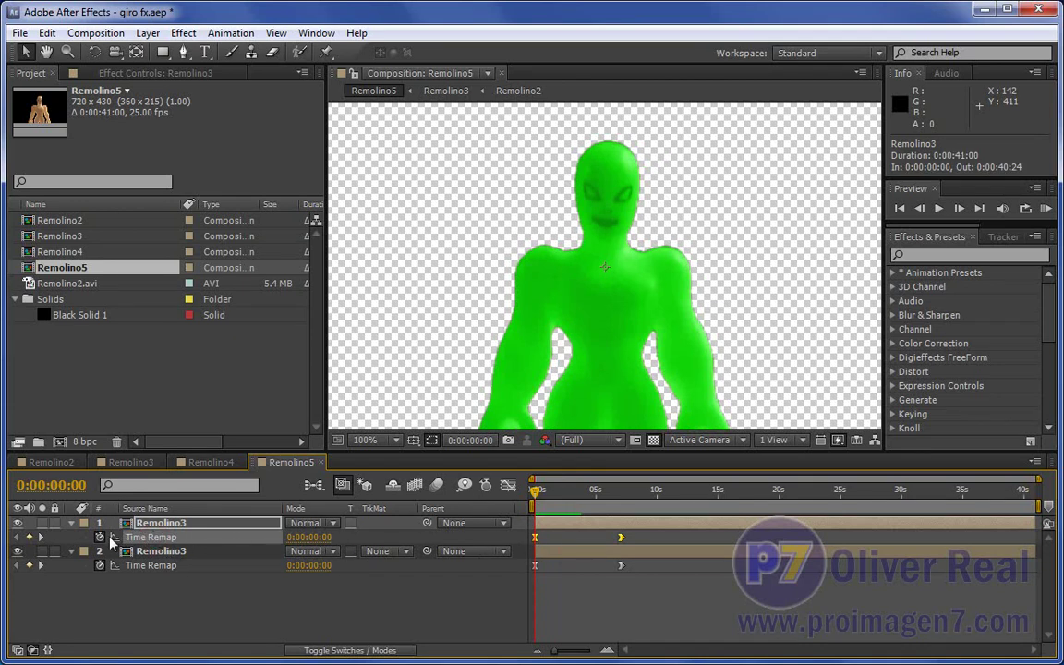
In the Graph Editor, ease the top layer's Time Remap speed from about 21 seconds/sec to zero
left_click(507, 486)
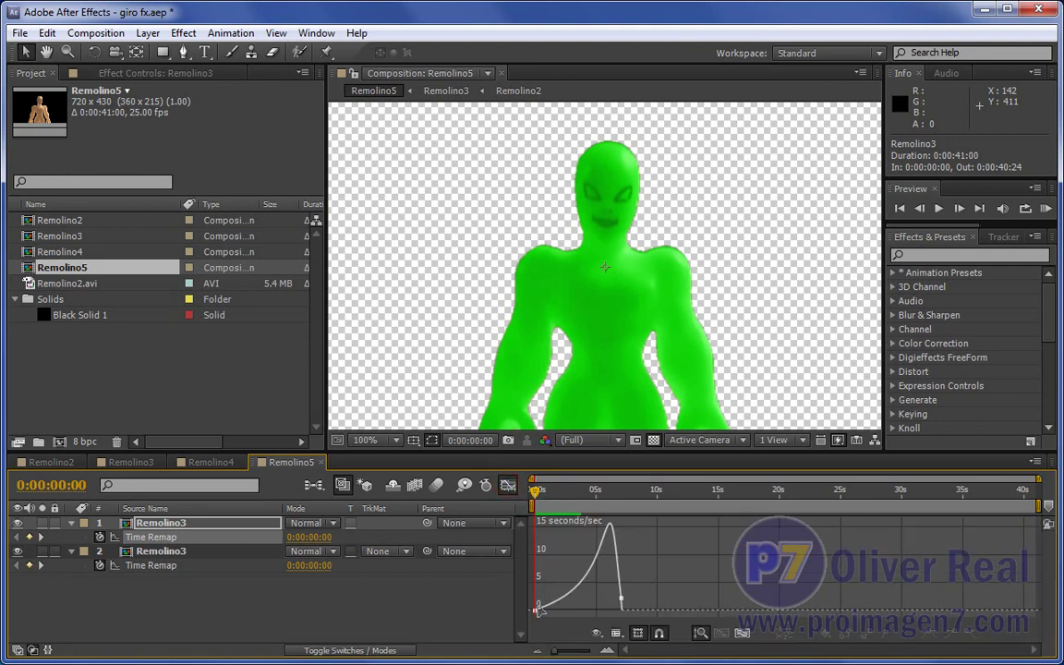
left_click_drag(538, 609, 601, 534)
left_click(539, 610)
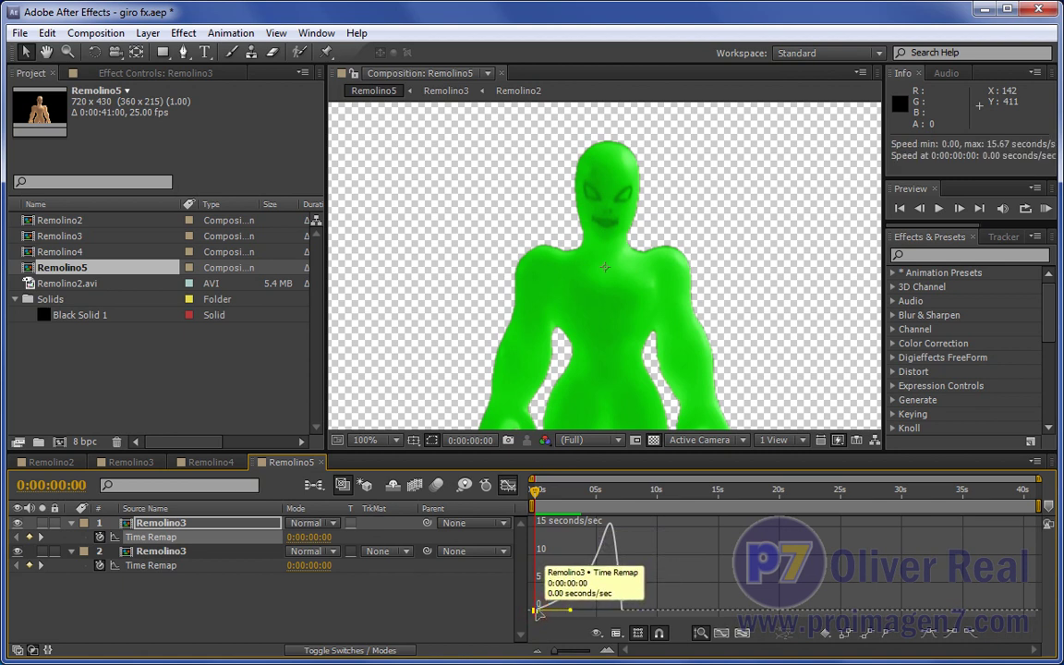
left_click_drag(570, 611, 536, 601)
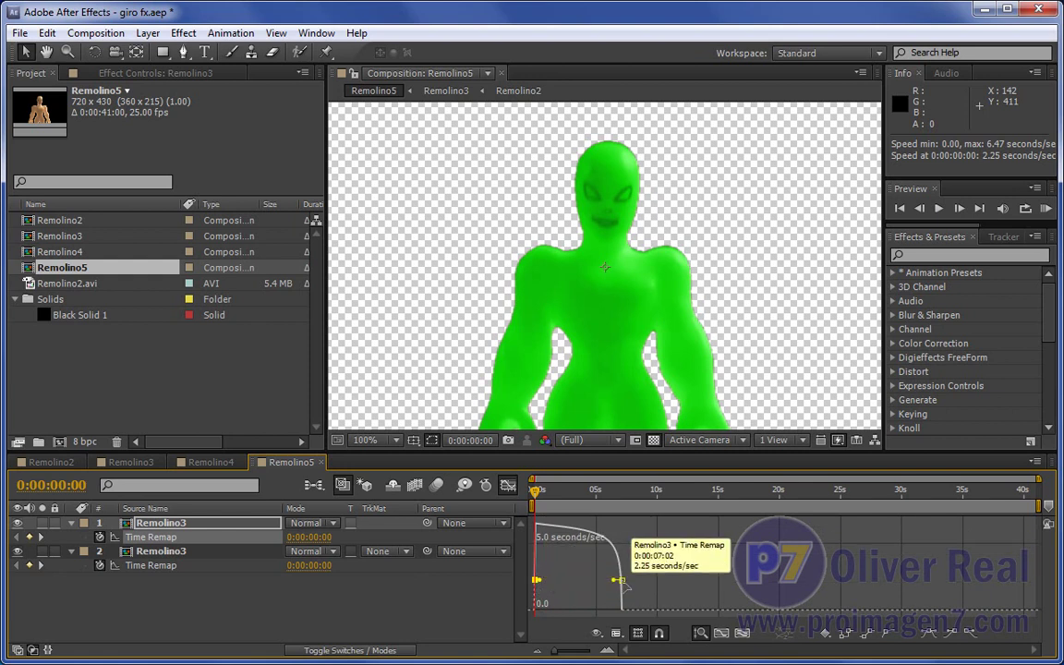
mouse_move(617, 581)
left_mouse_down()
mouse_move(614, 609)
mouse_move(567, 619)
left_mouse_up()
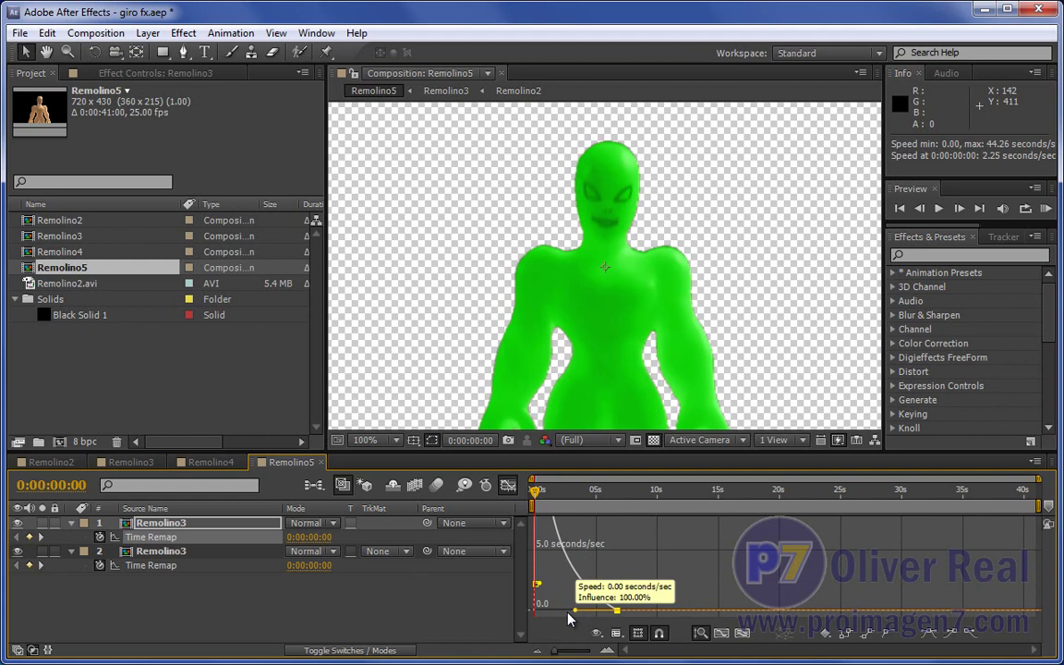
left_click_drag(574, 610, 584, 610)
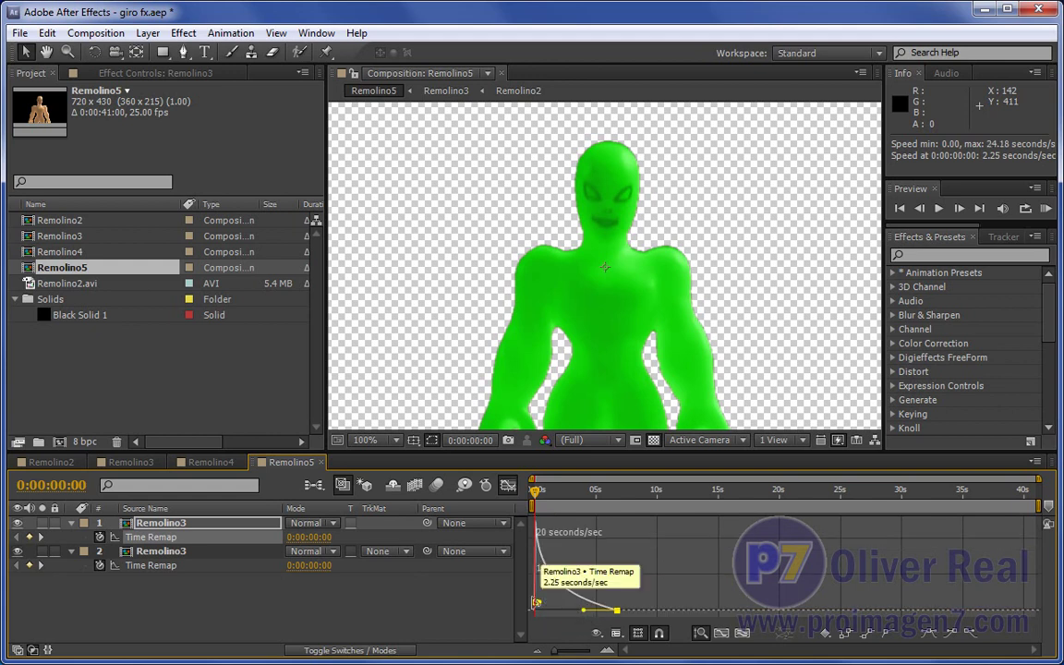
left_click_drag(538, 604, 548, 611)
left_click_drag(539, 605, 548, 531)
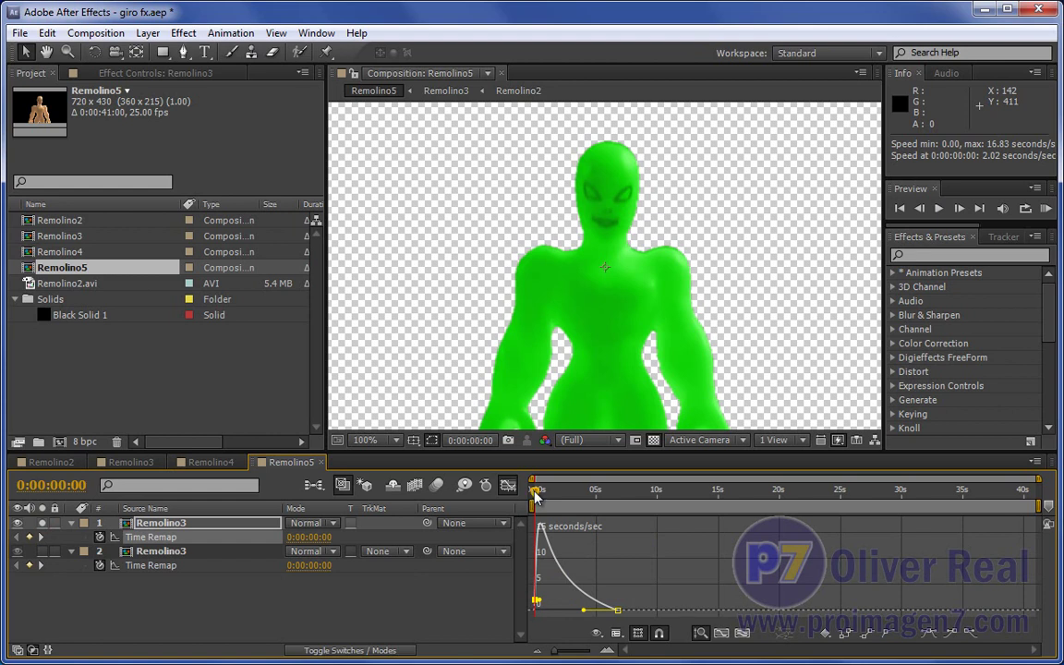
left_click(540, 499)
mouse_move(540, 499)
left_mouse_down()
mouse_move(623, 508)
mouse_move(615, 514)
left_mouse_up()
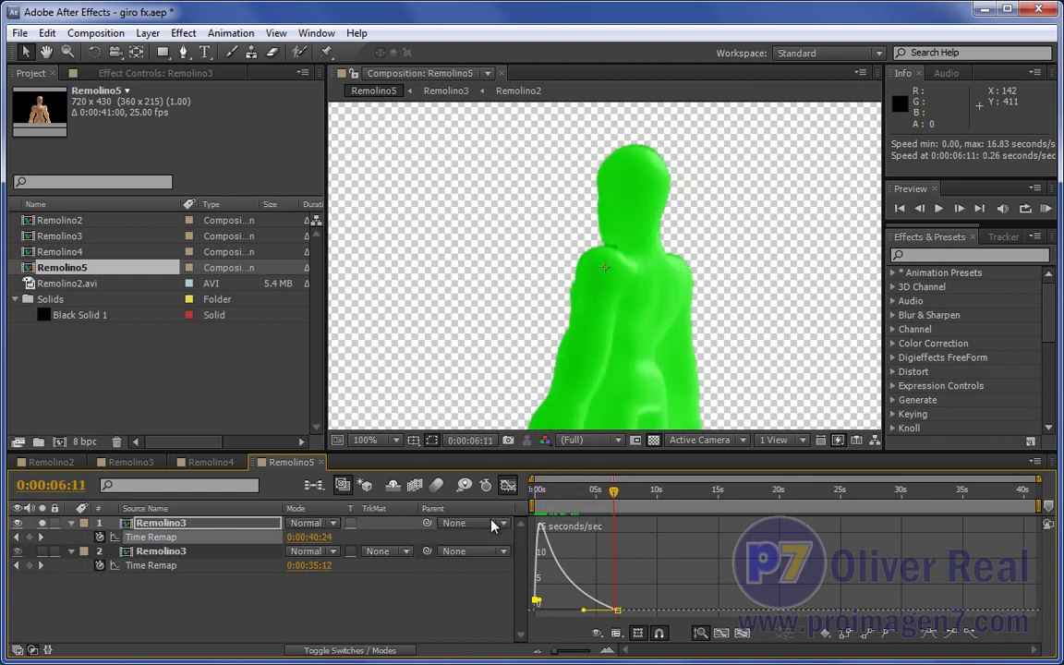
Undo the keyframe paste, add a Time Remap keyframe at 0:00:05:14 and delete the one at 0:00:06:18
left_click(509, 487)
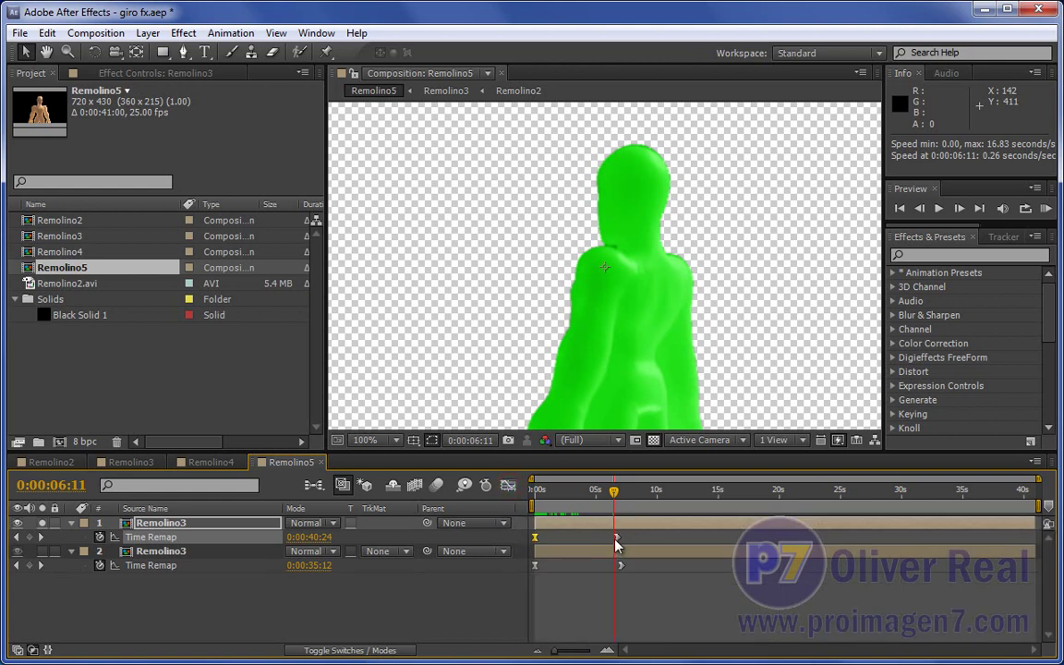
left_click_drag(614, 497, 603, 497)
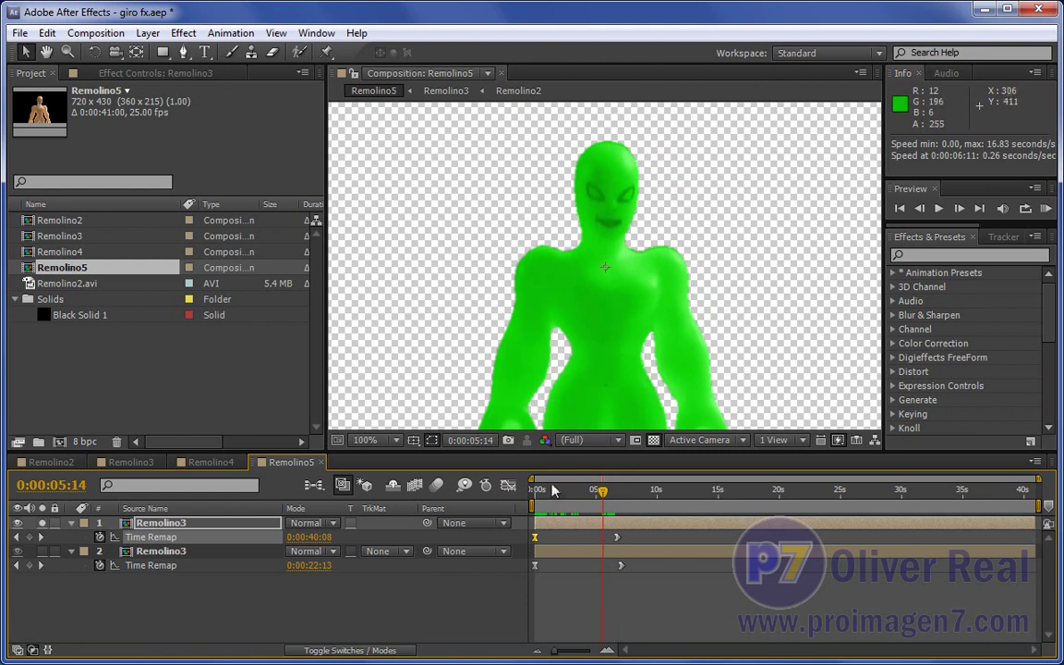
key("ctrl+z")
left_click(29, 536)
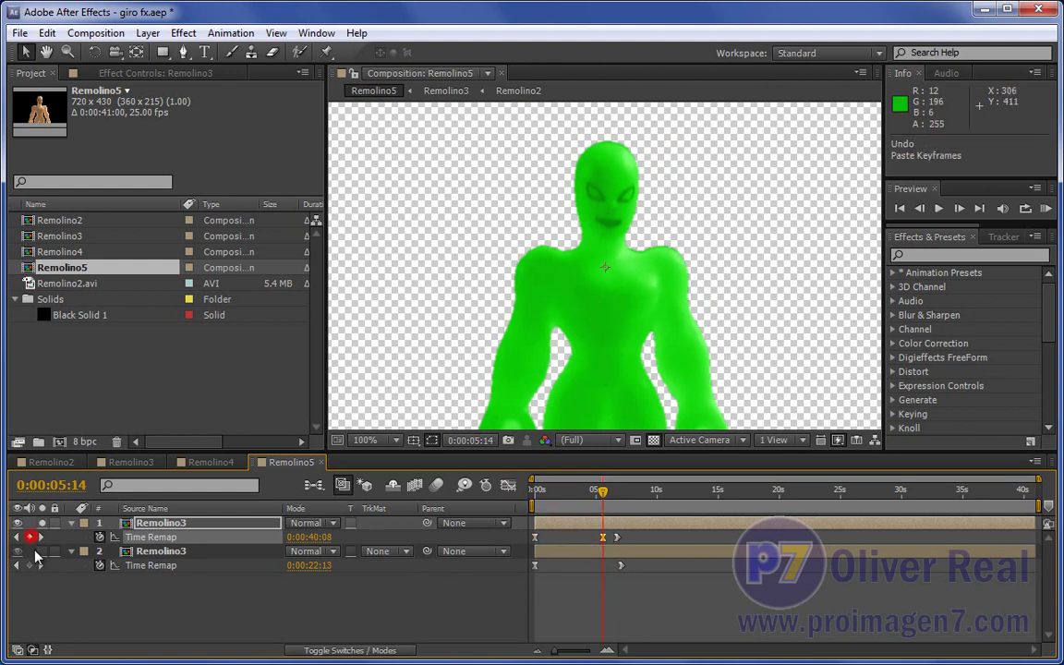
left_click(617, 537)
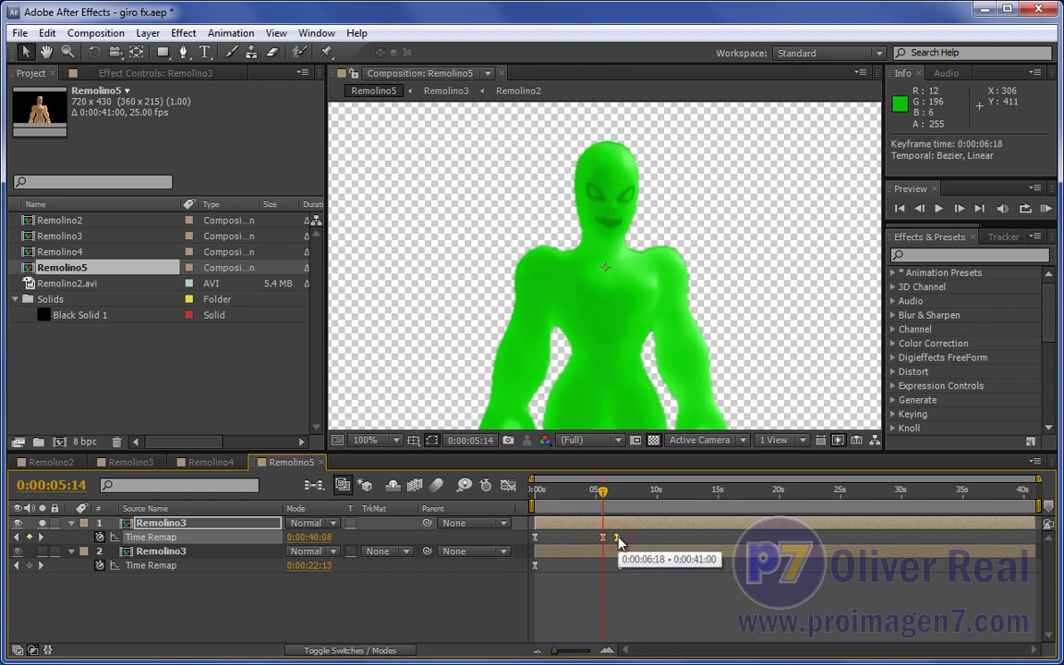
key("Delete")
Preview the quicker spin from near the start with the spacebar
left_click(605, 496)
mouse_move(605, 496)
left_mouse_down()
mouse_move(575, 499)
mouse_move(605, 499)
left_mouse_up()
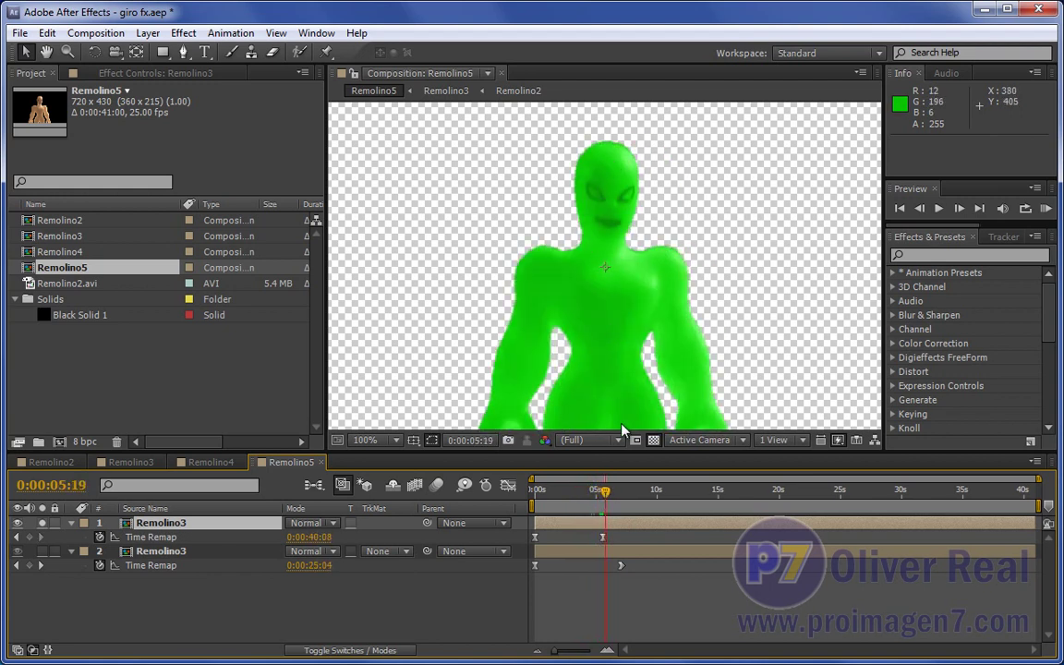
left_click_drag(602, 496, 533, 499)
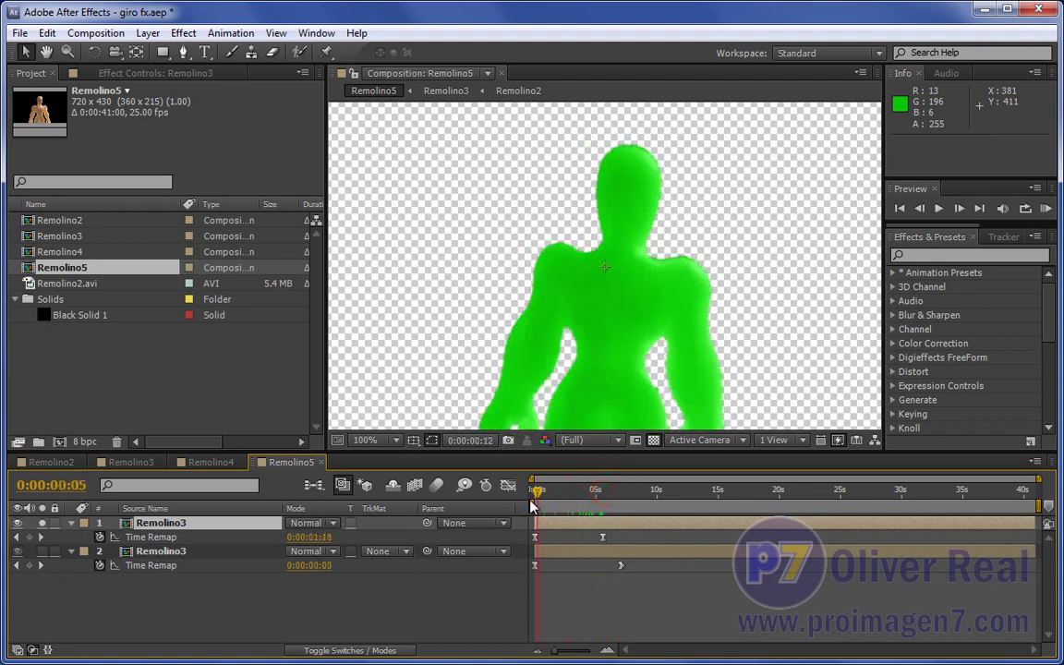
key("space")
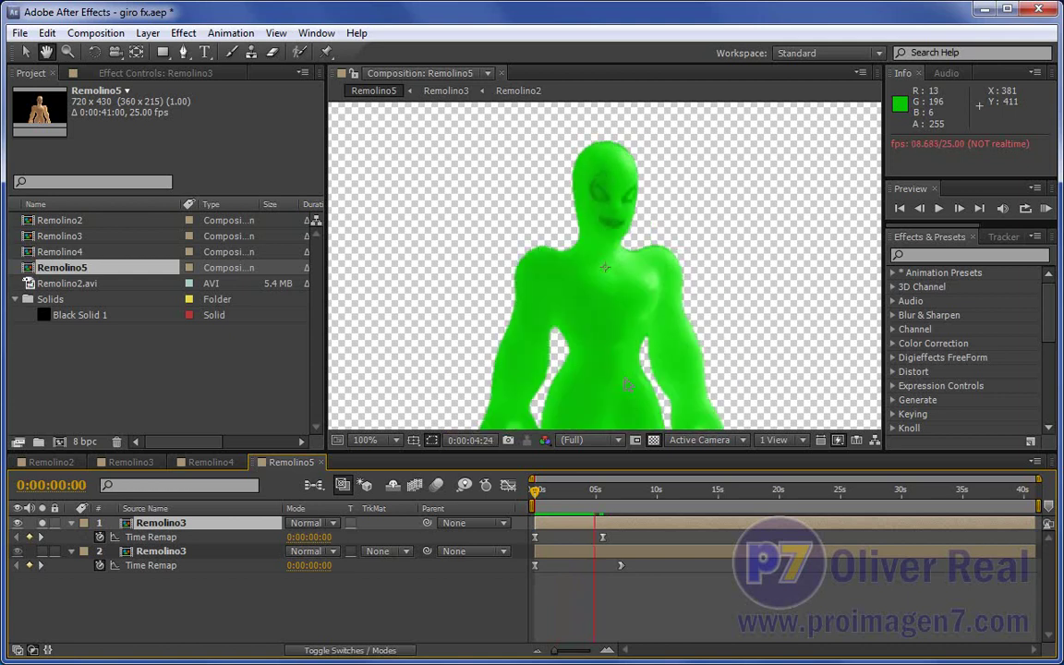
key("space")
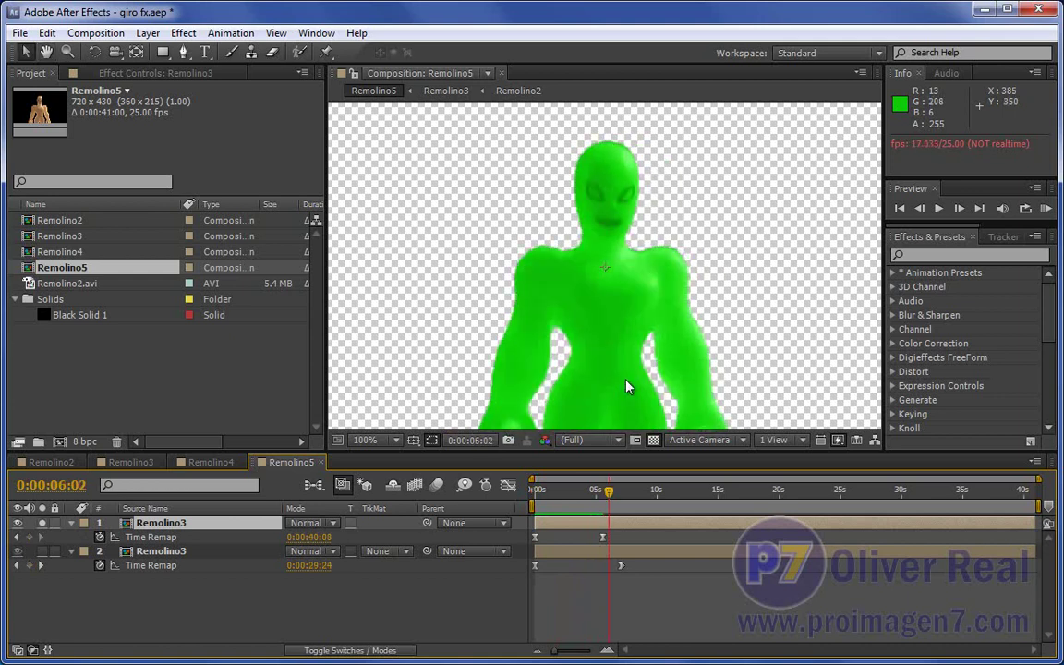
left_click_drag(608, 490, 605, 504)
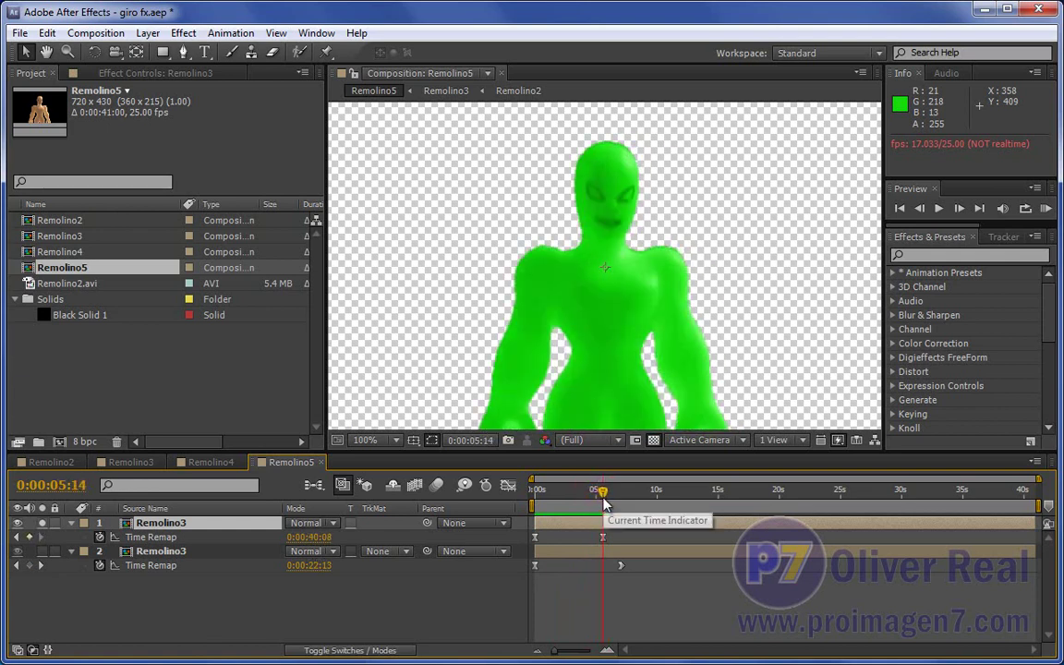
left_click(508, 487)
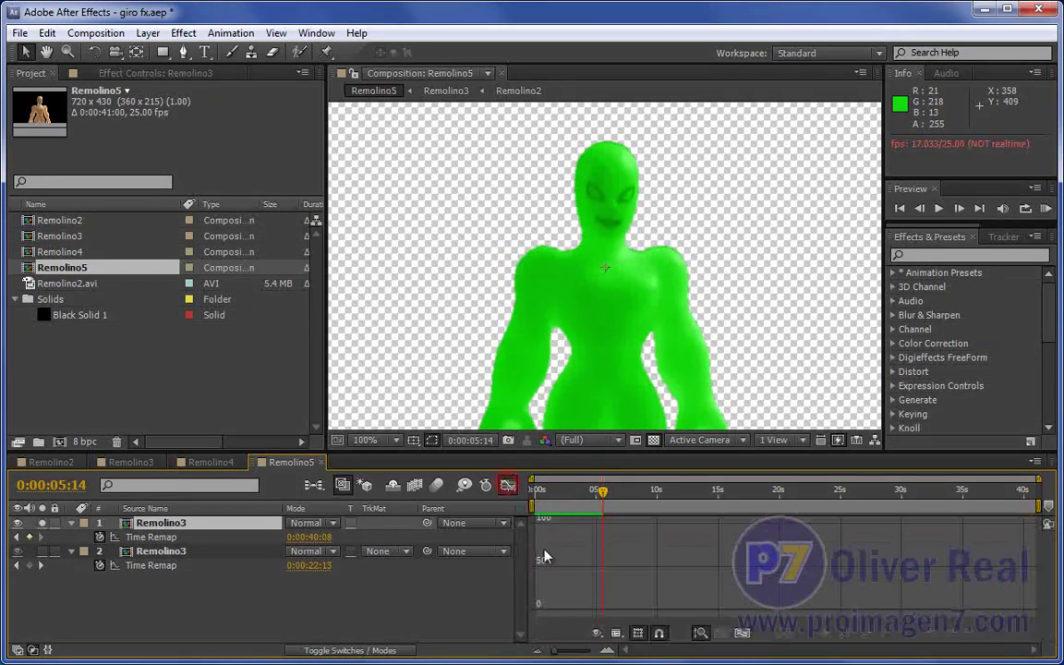
Show both Remolino3 layers' Time Remap speed curves together and compare them around 3–4 seconds
left_click(43, 523)
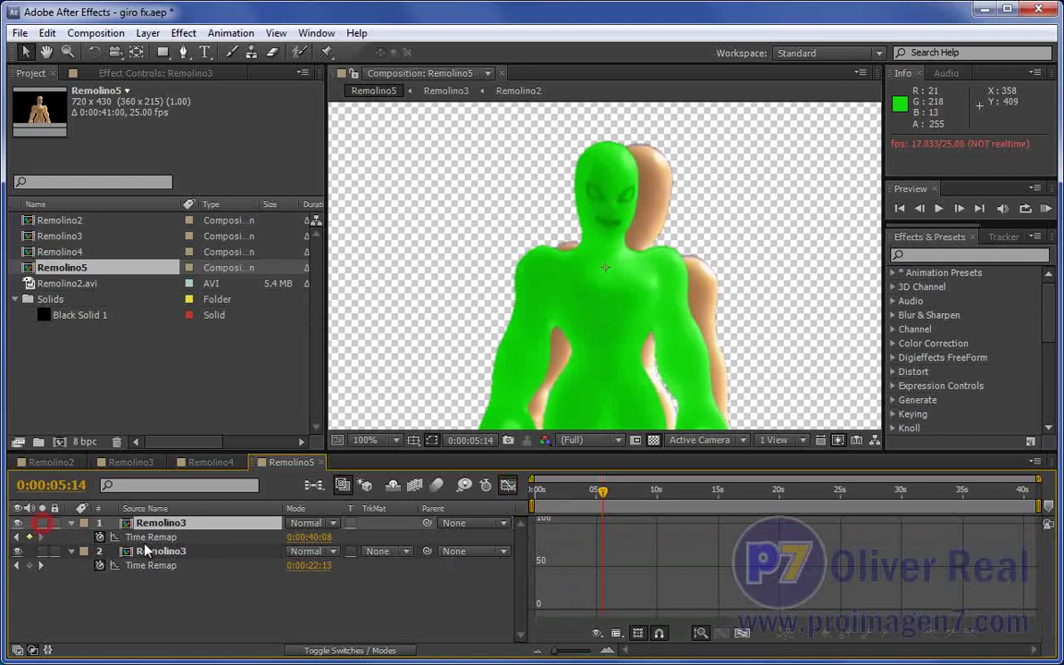
left_click(151, 537)
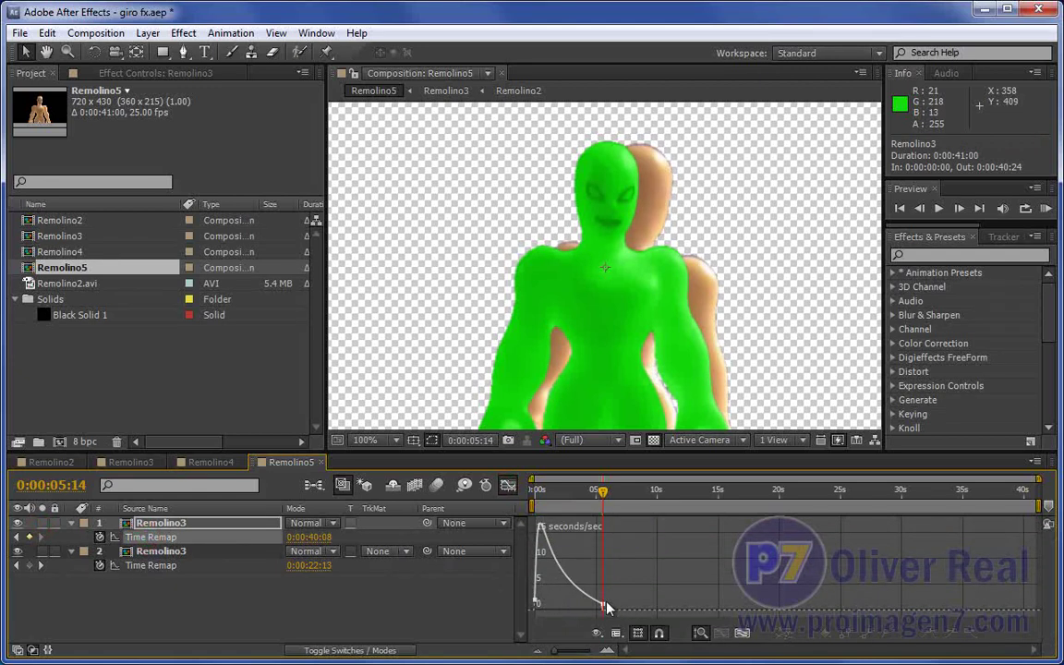
left_click(150, 565)
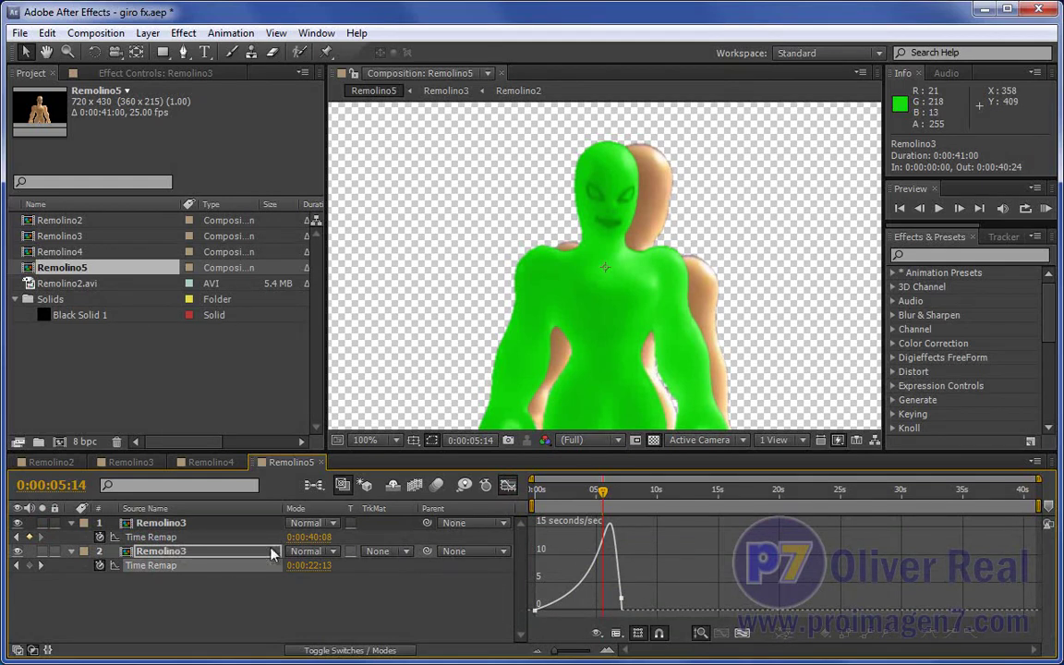
left_click(153, 537)
left_click(150, 565)
left_click(143, 539, "shift")
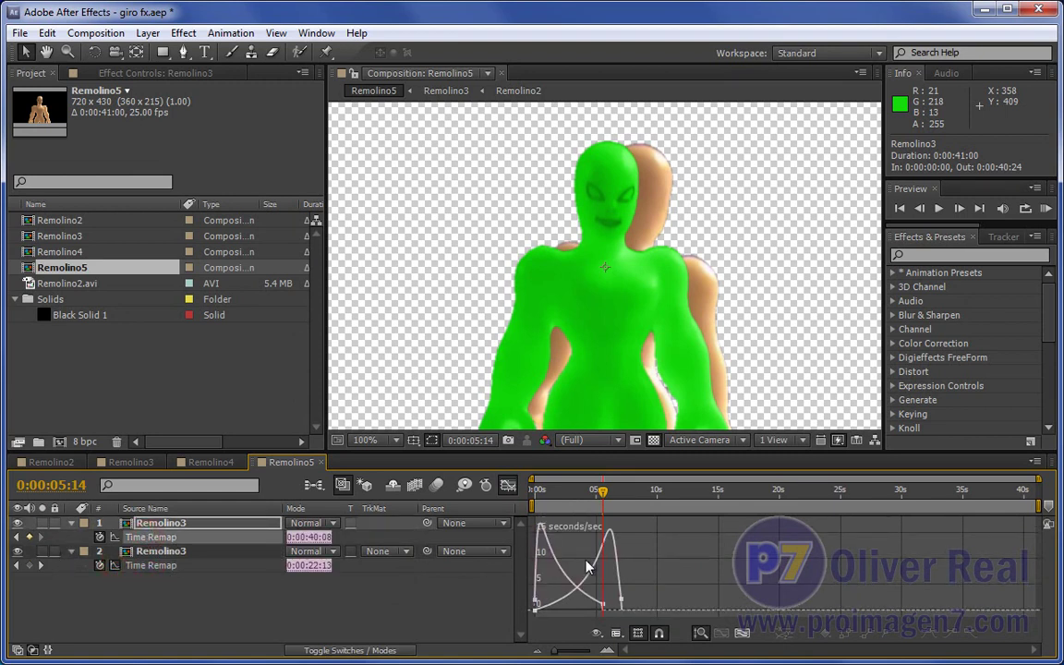
left_click(579, 502)
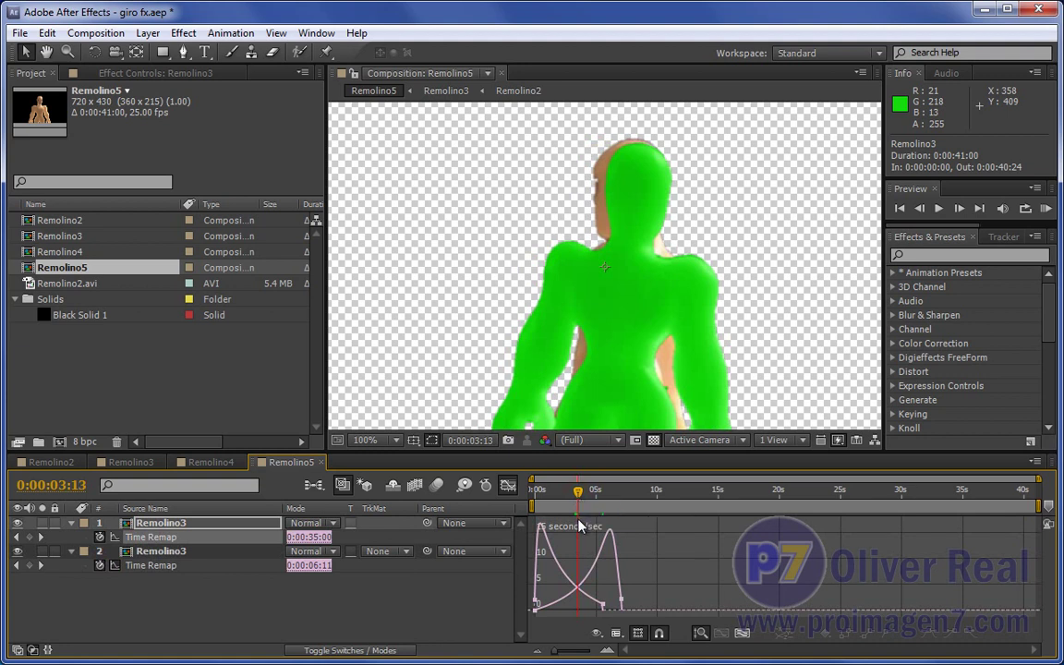
left_click_drag(579, 498, 572, 503)
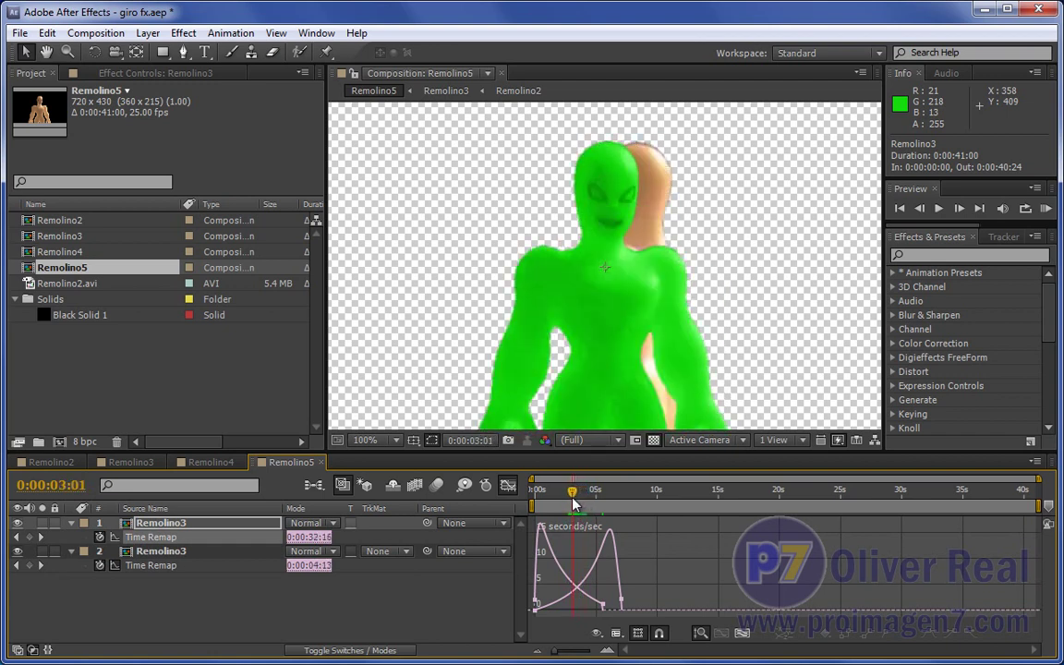
Recheck the frame at 0:00:03:13 against the speed curve, then return to layer bars
left_click(508, 486)
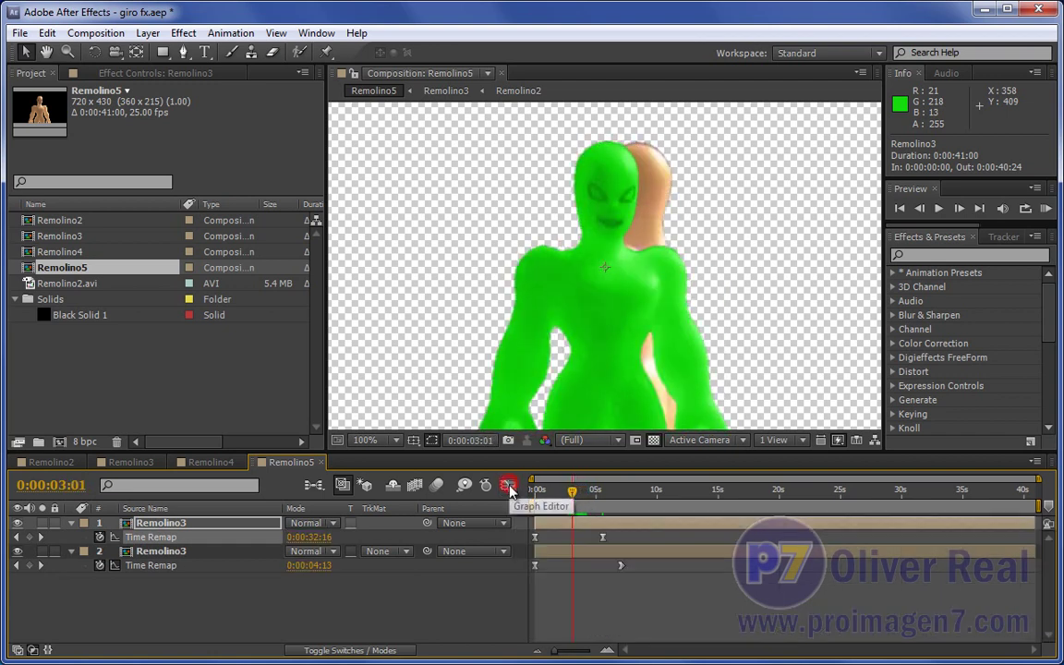
mouse_move(573, 492)
left_mouse_down()
mouse_move(535, 492)
mouse_move(574, 494)
left_mouse_up()
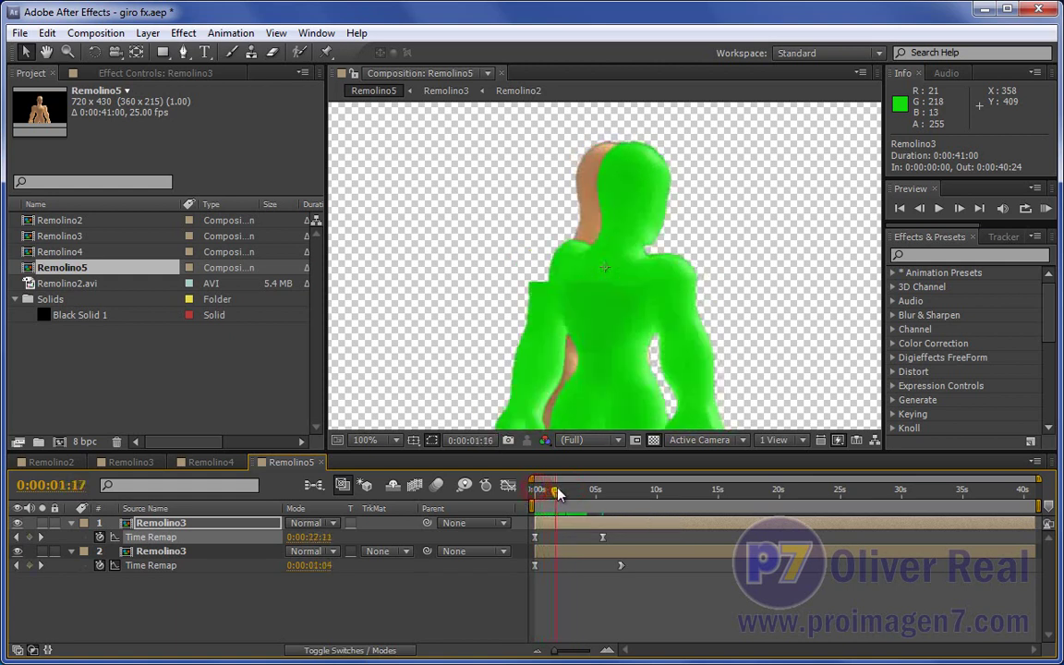
left_click(508, 486)
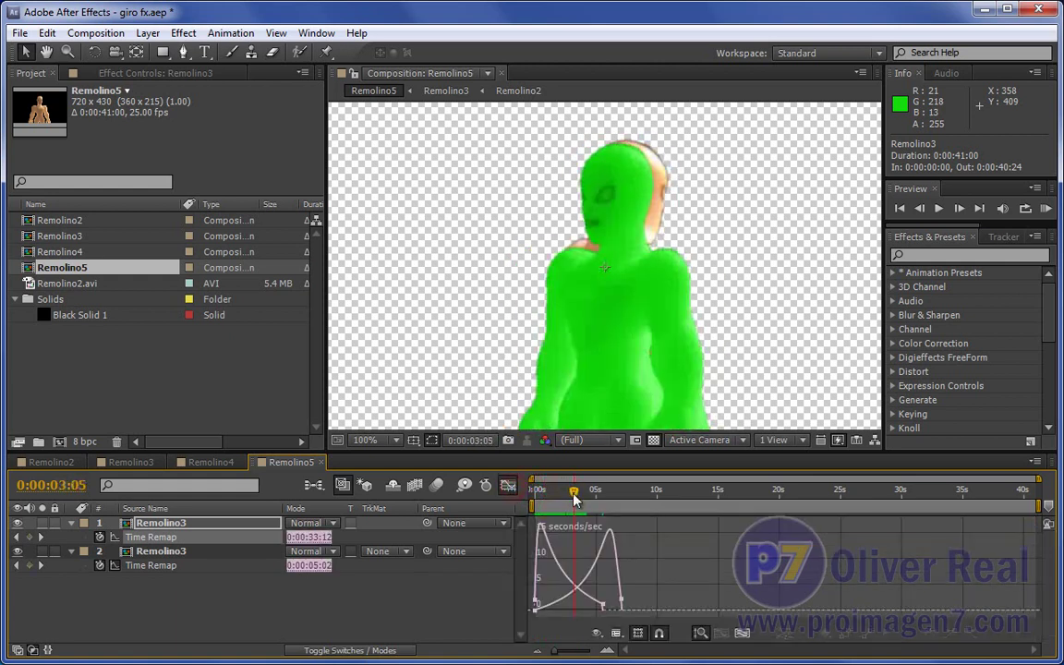
left_click_drag(576, 499, 579, 499)
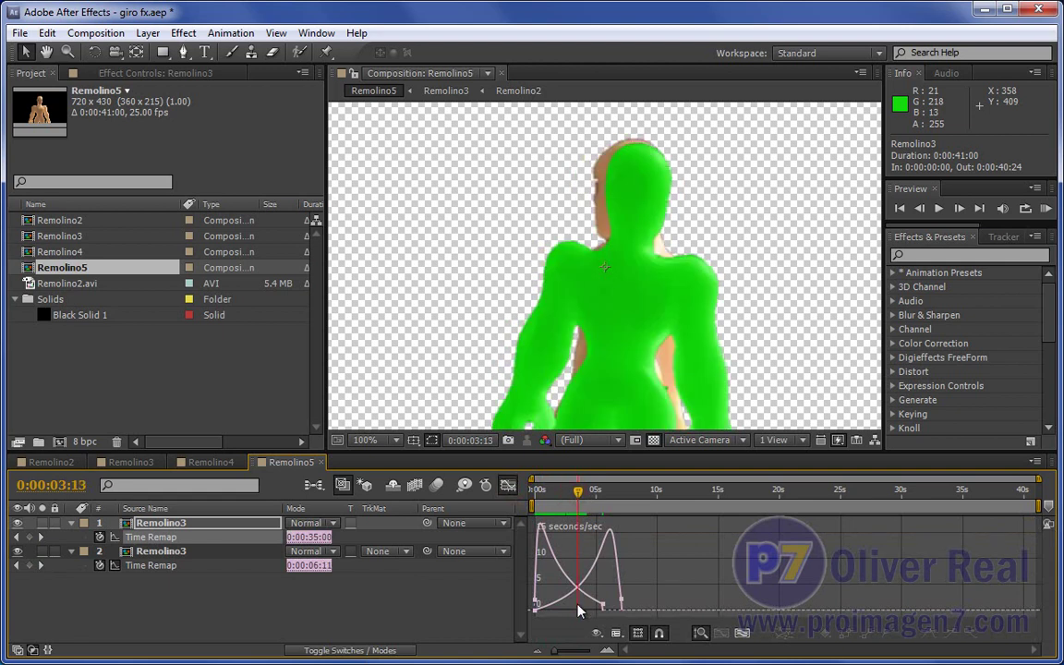
left_click(508, 486)
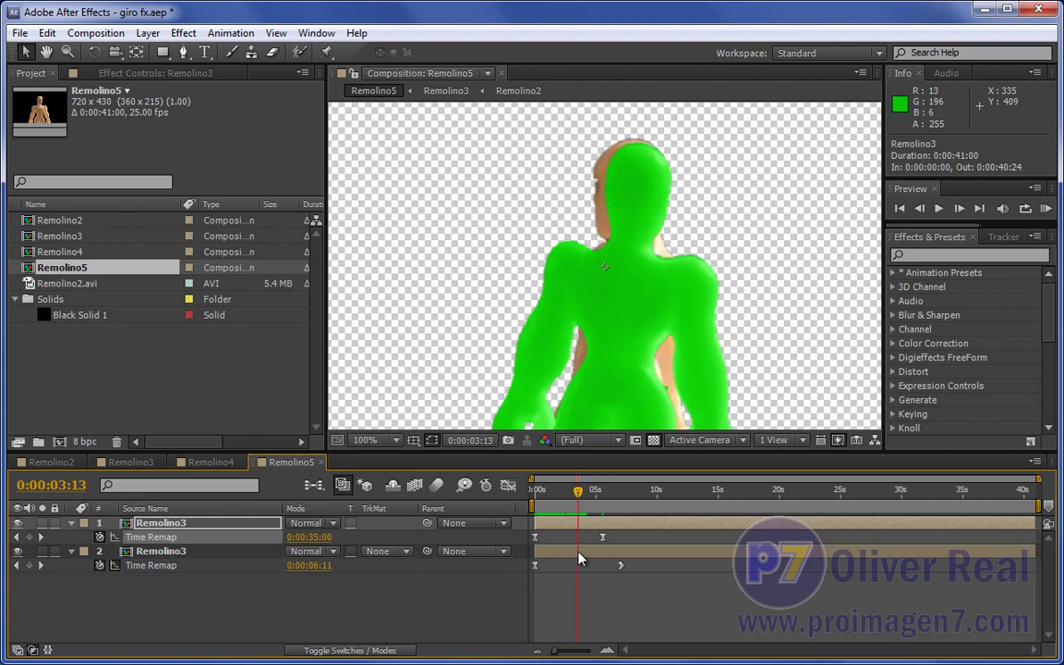
Select the lower Remolino3 layer and set the time to 0:00:04:00
left_click(579, 553)
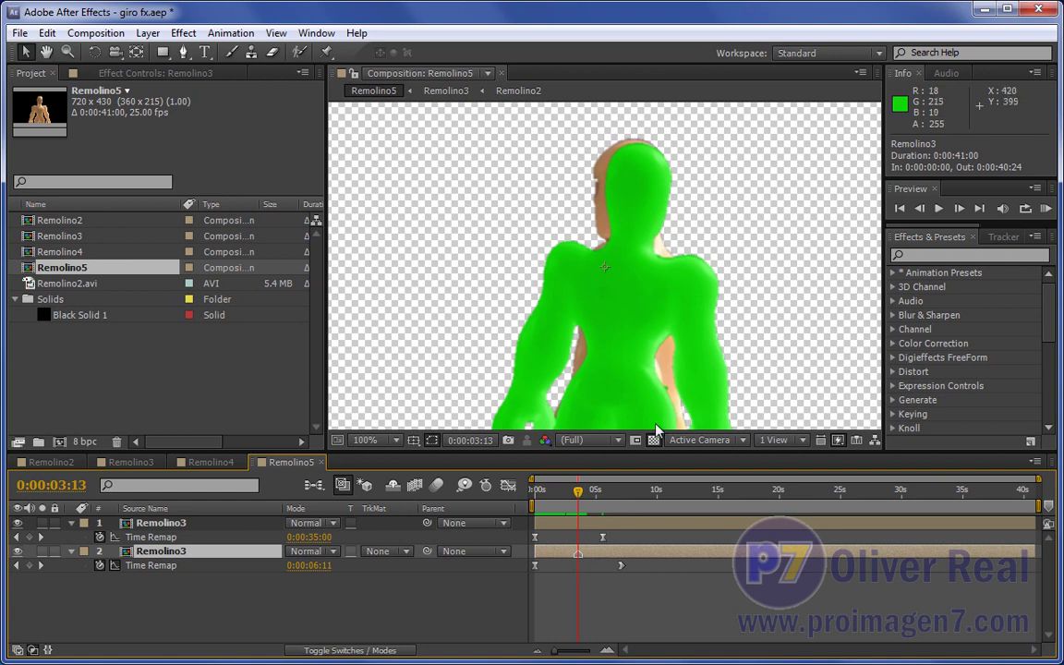
left_click(575, 555)
left_click(586, 496)
left_click(587, 496)
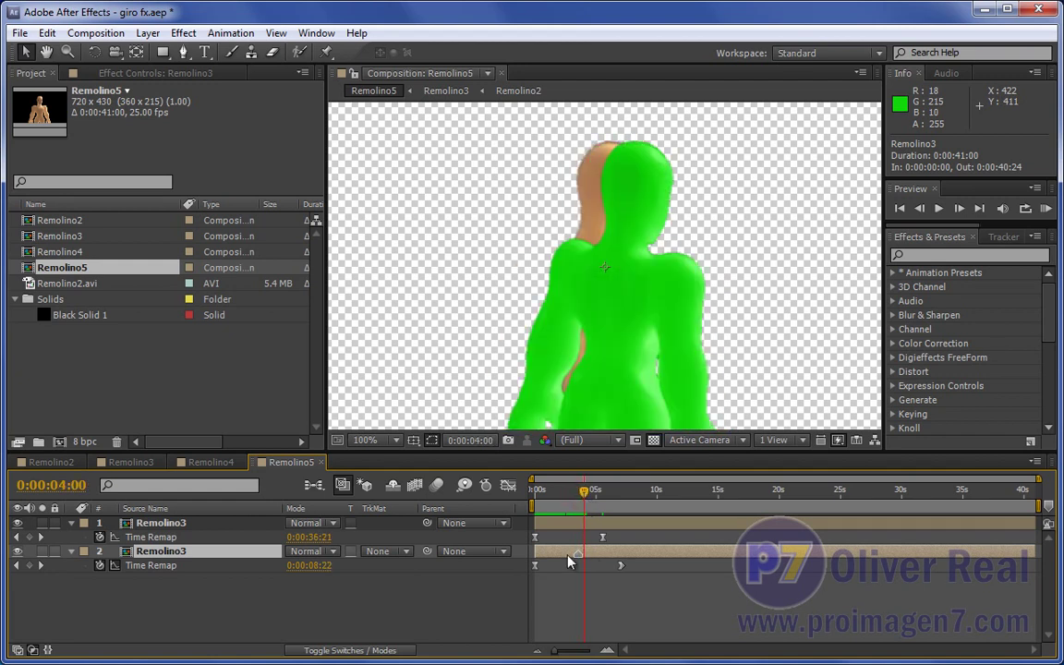
left_click(215, 555)
Keyframe the lower layer's Opacity at 100% at 0:00:03:15 and 0% at 0:00:04:02
key("t")
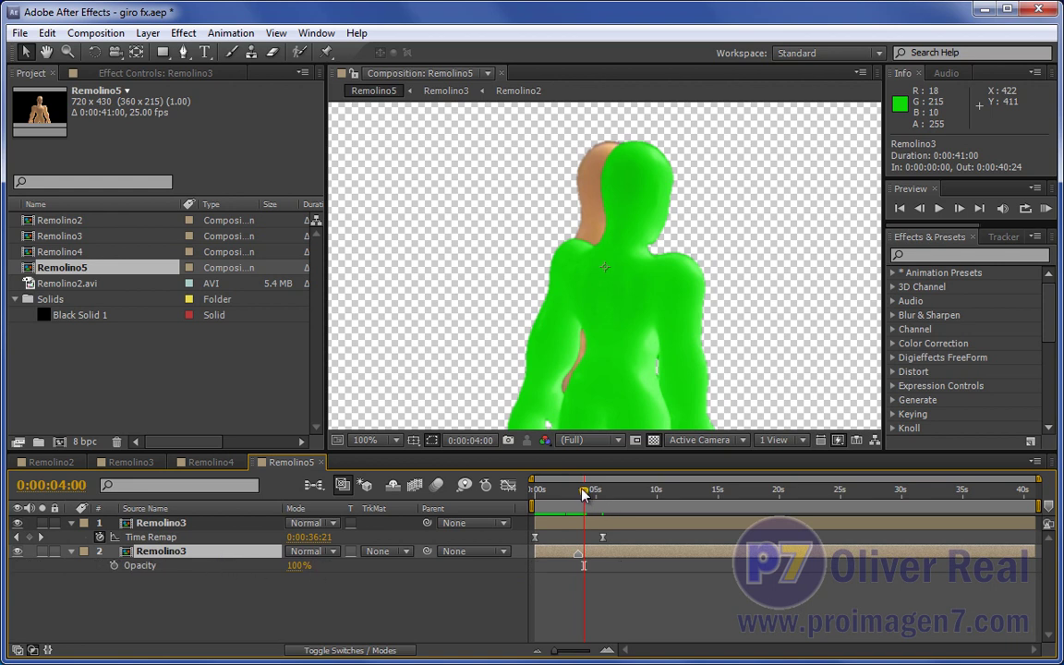
left_click(581, 496)
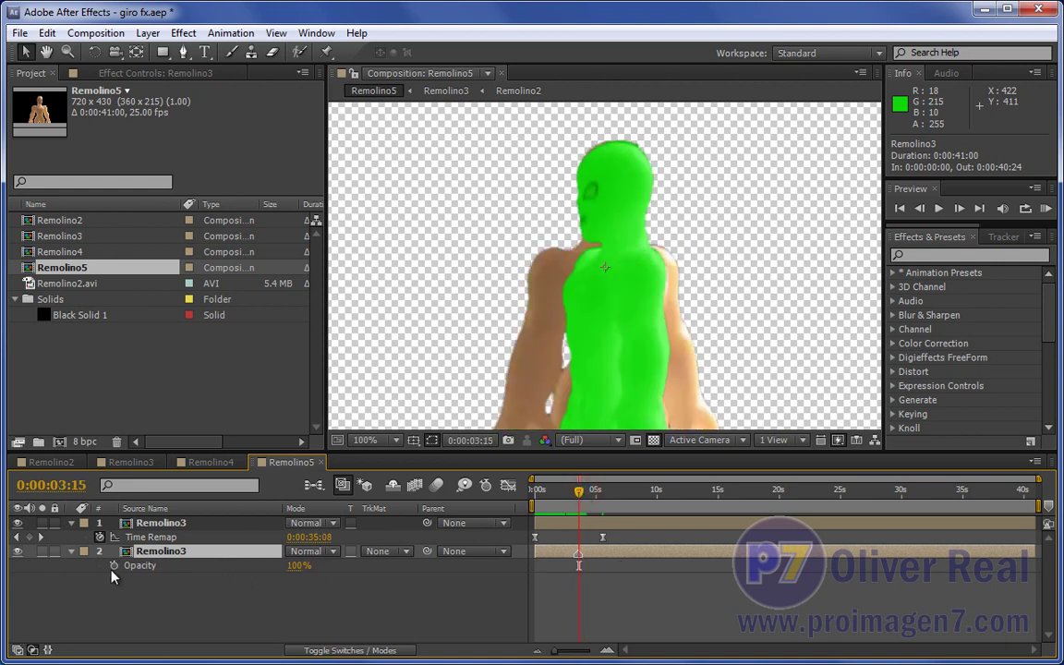
left_click(114, 565)
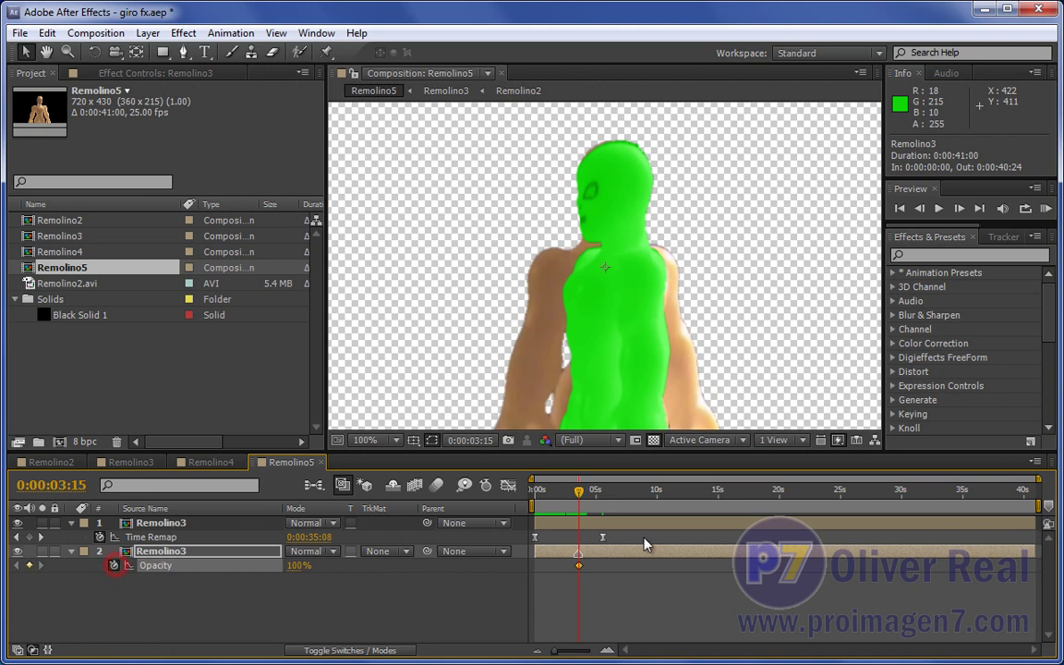
left_click(584, 496)
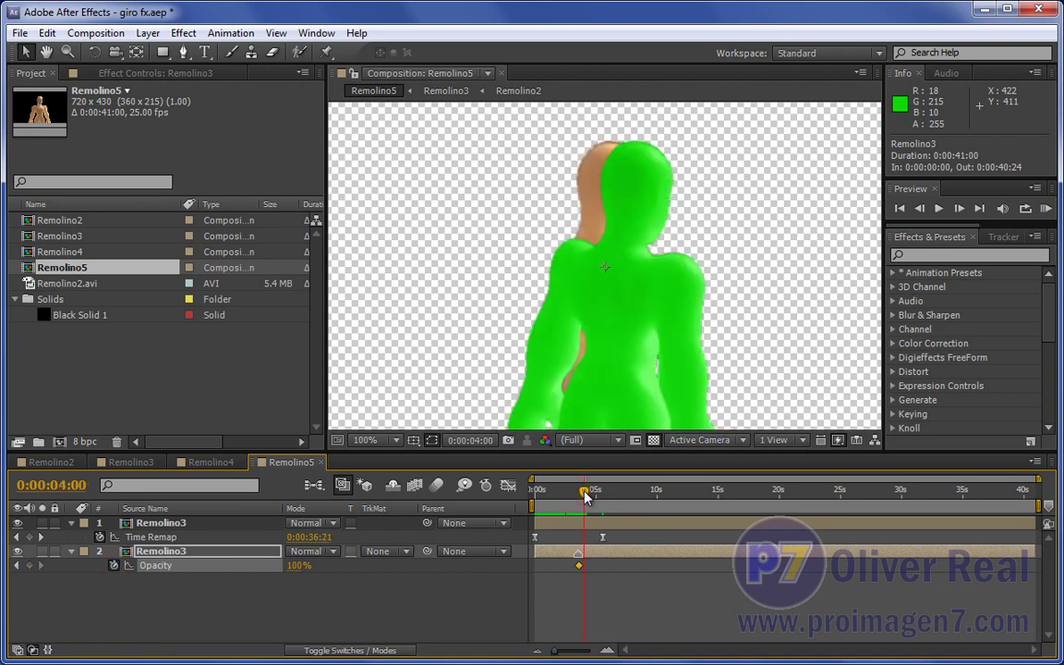
left_click(584, 496)
left_click_drag(292, 566, 268, 511)
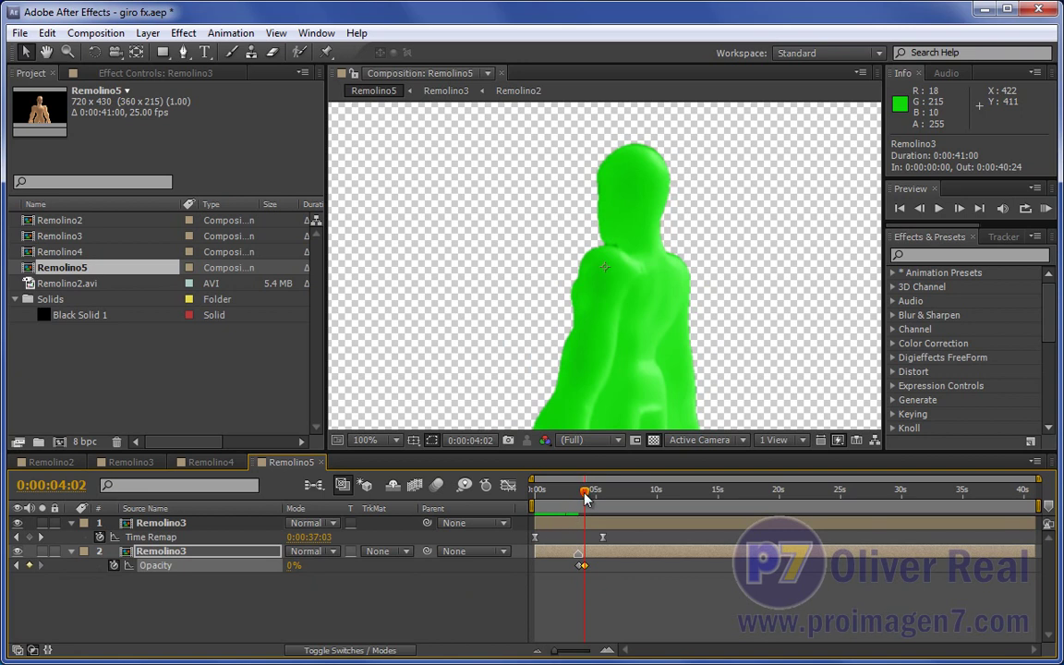
left_click_drag(584, 496, 578, 497)
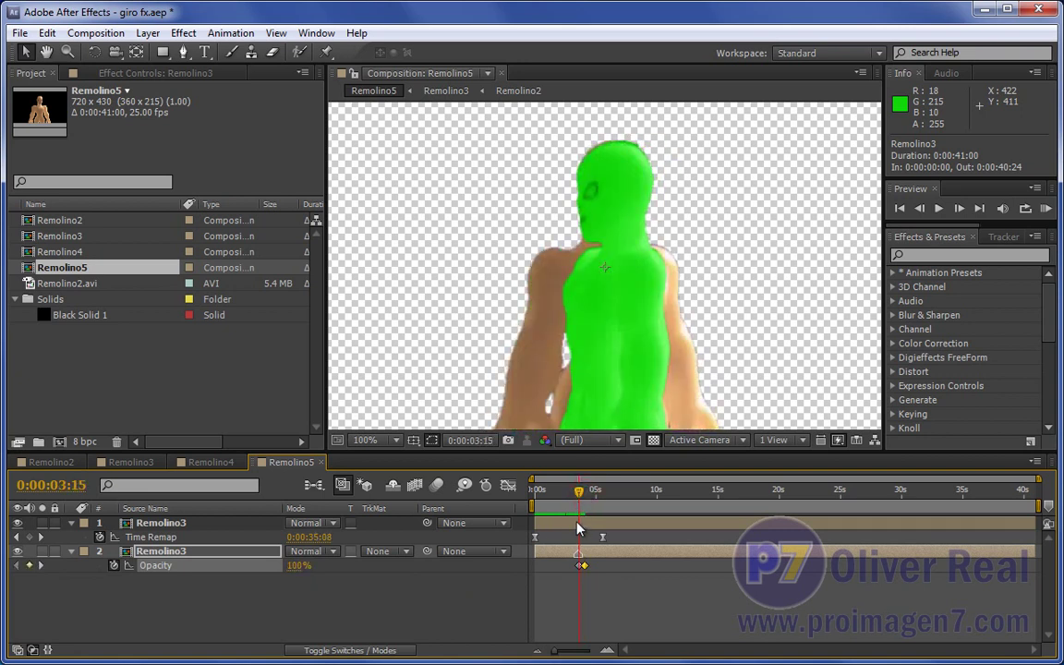
left_click(578, 526)
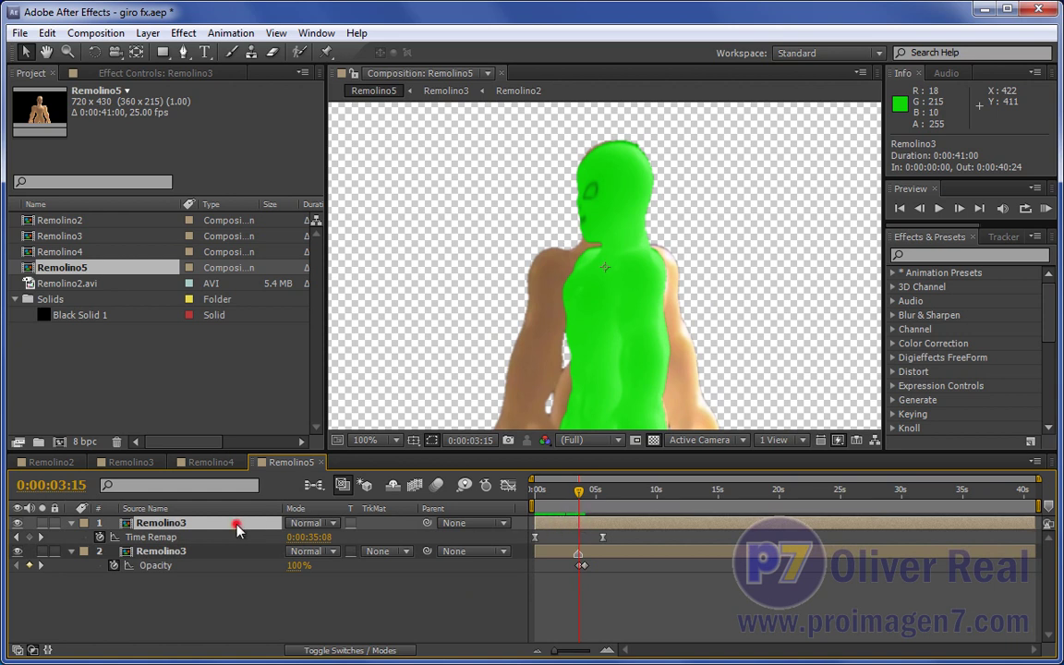
Fade the top layer's Opacity in from 0% near 0:00:03:00 to 100% at 0:00:03:24
key("t")
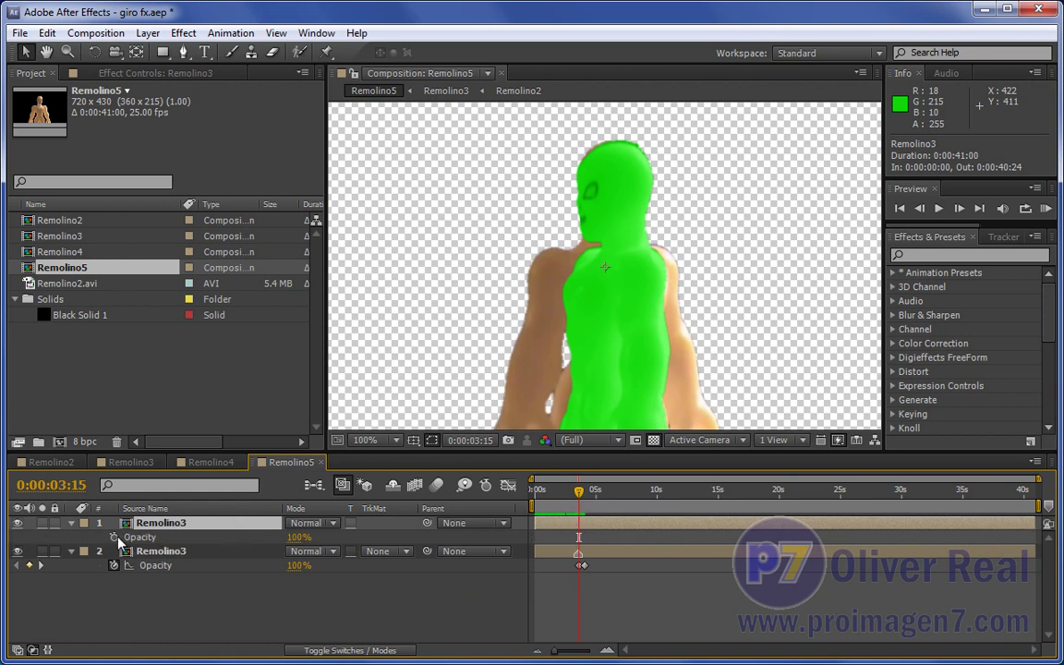
left_click(113, 537)
left_click_drag(580, 499, 571, 499)
left_click(28, 537)
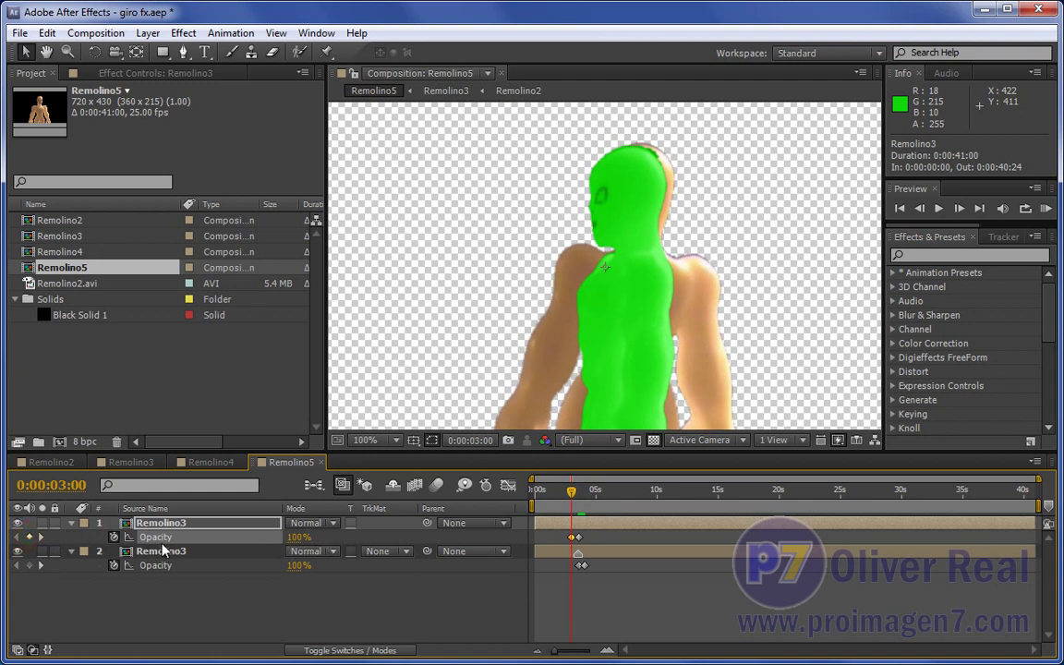
left_click_drag(295, 537, 203, 537)
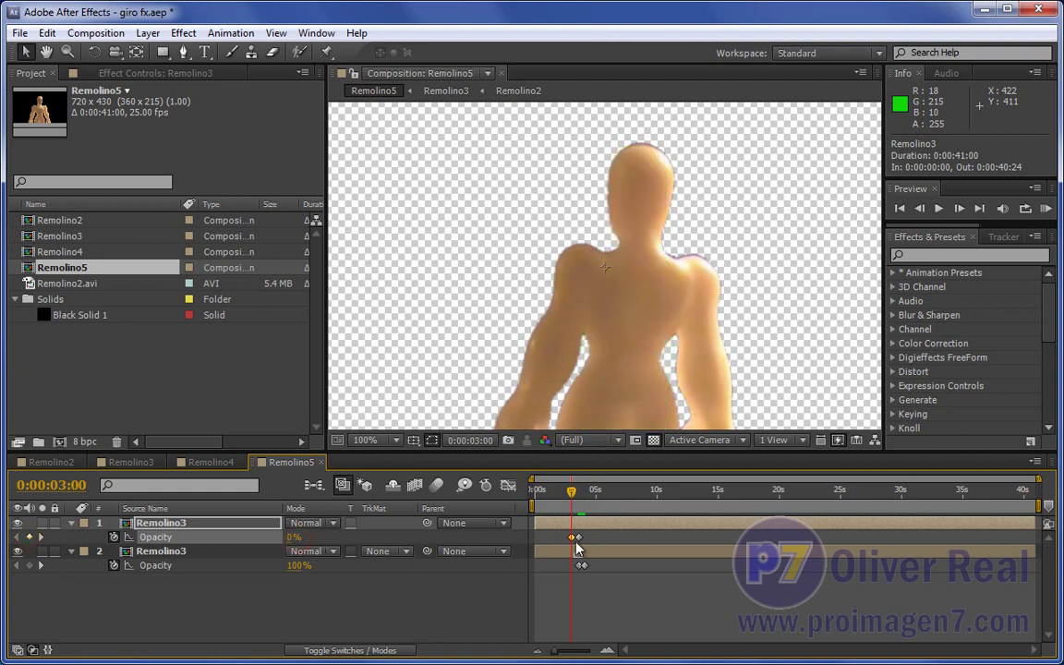
left_click(582, 537)
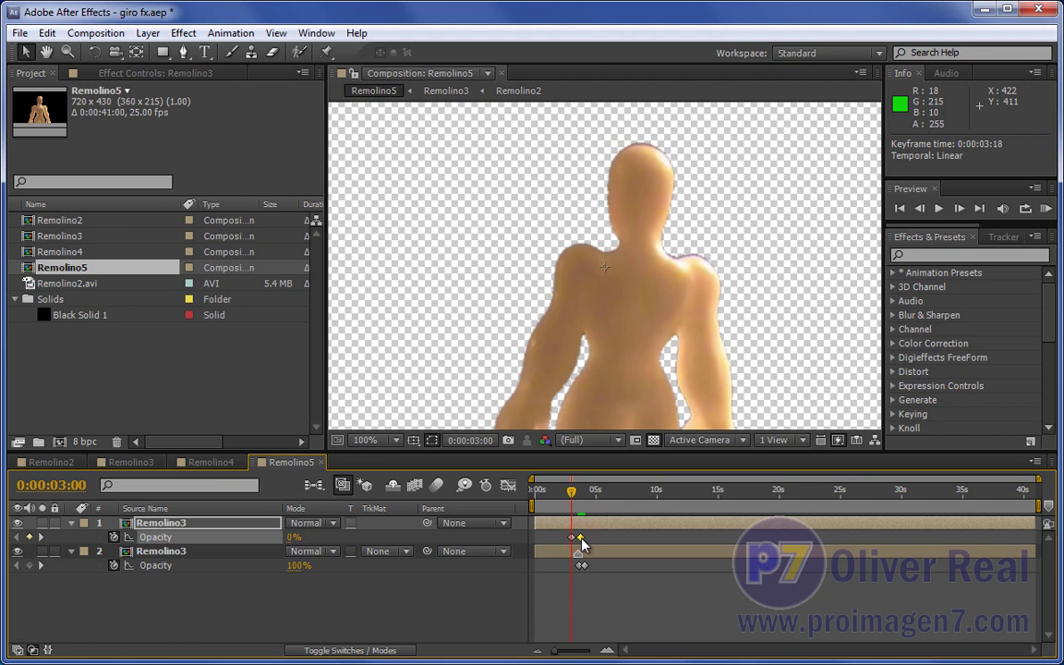
left_click(575, 566)
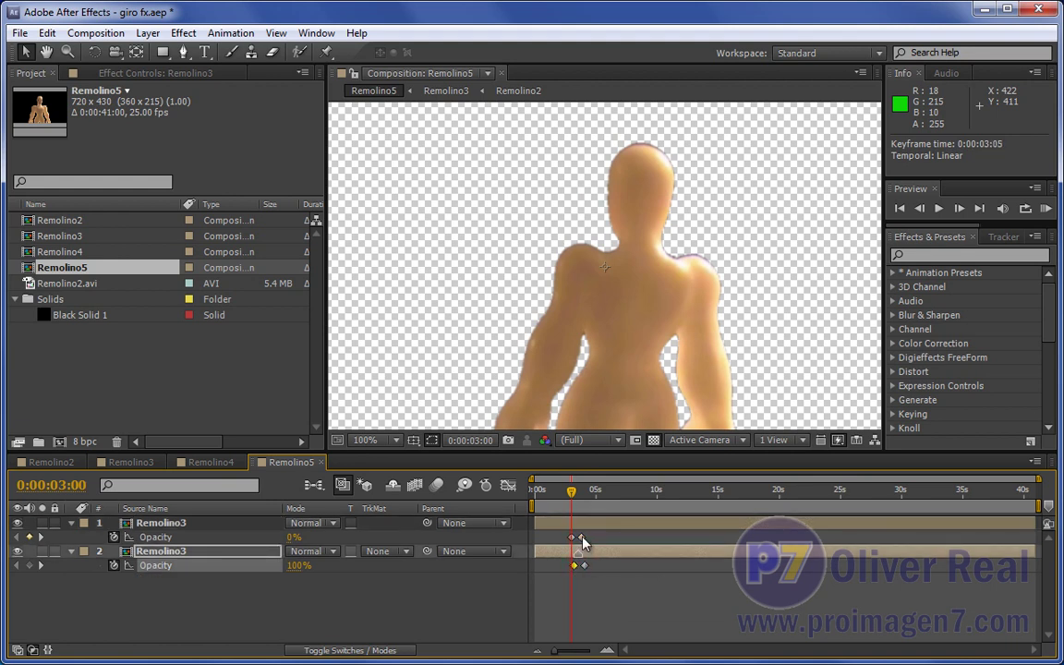
left_click(582, 538)
Scrub through the cross-fade between 0:00:03:00 and 0:00:03:24 to check it
mouse_move(571, 492)
left_mouse_down()
mouse_move(585, 501)
mouse_move(577, 502)
left_mouse_up()
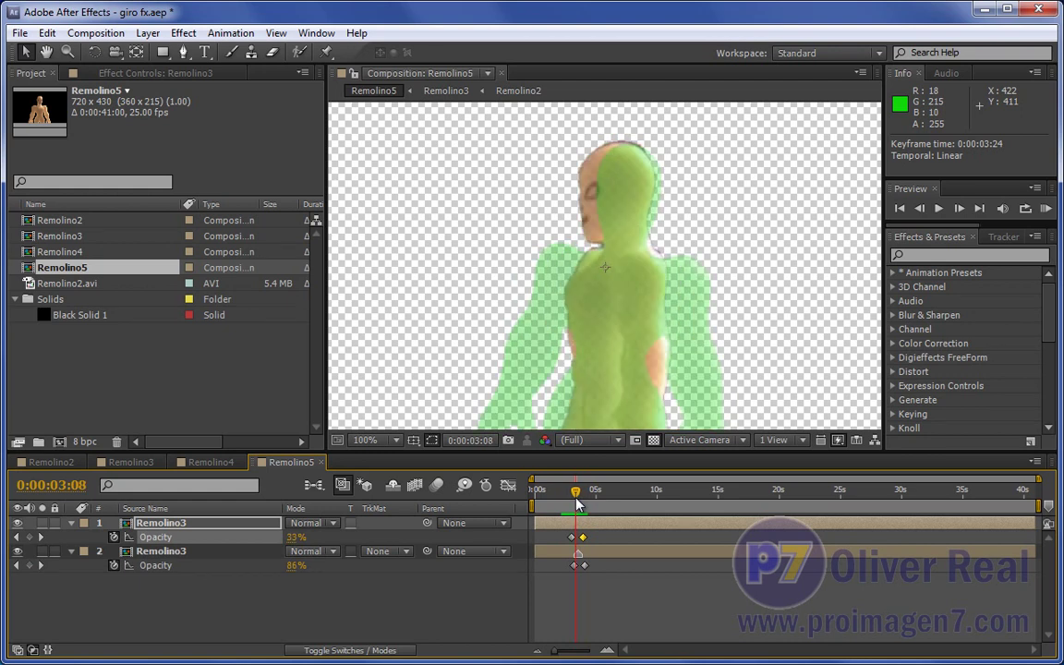
left_click_drag(577, 501, 578, 497)
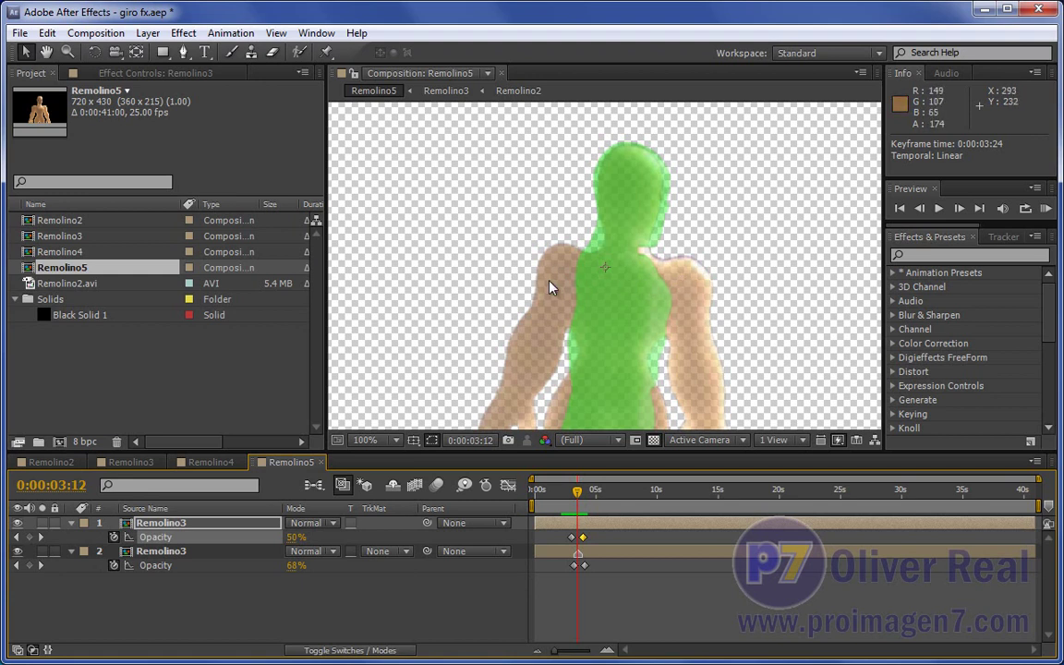
left_click_drag(577, 496, 578, 497)
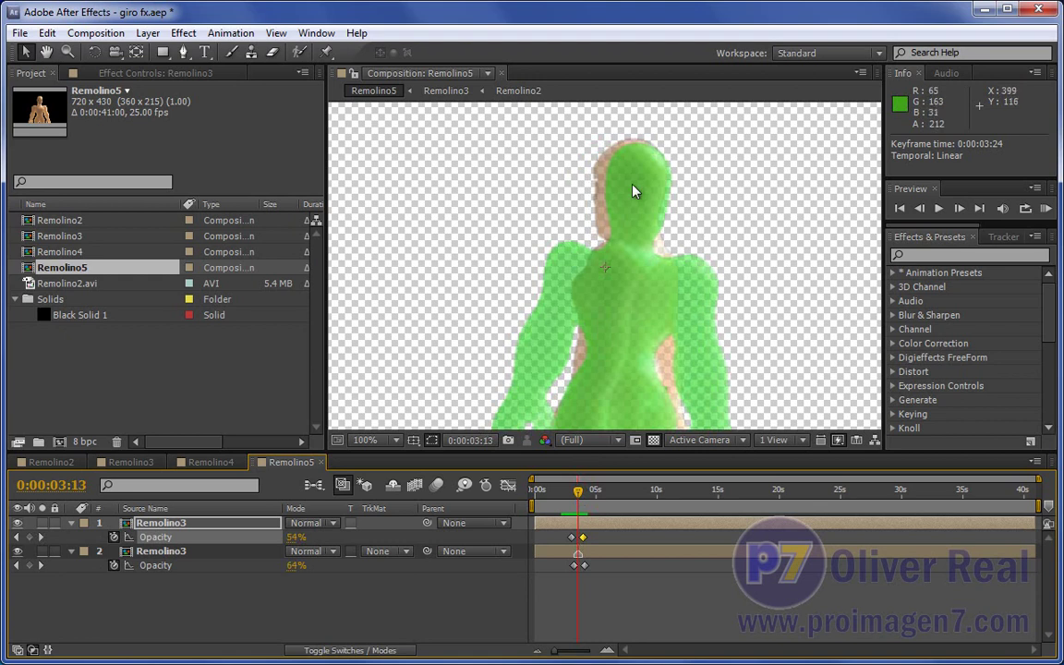
left_click_drag(578, 493, 561, 493)
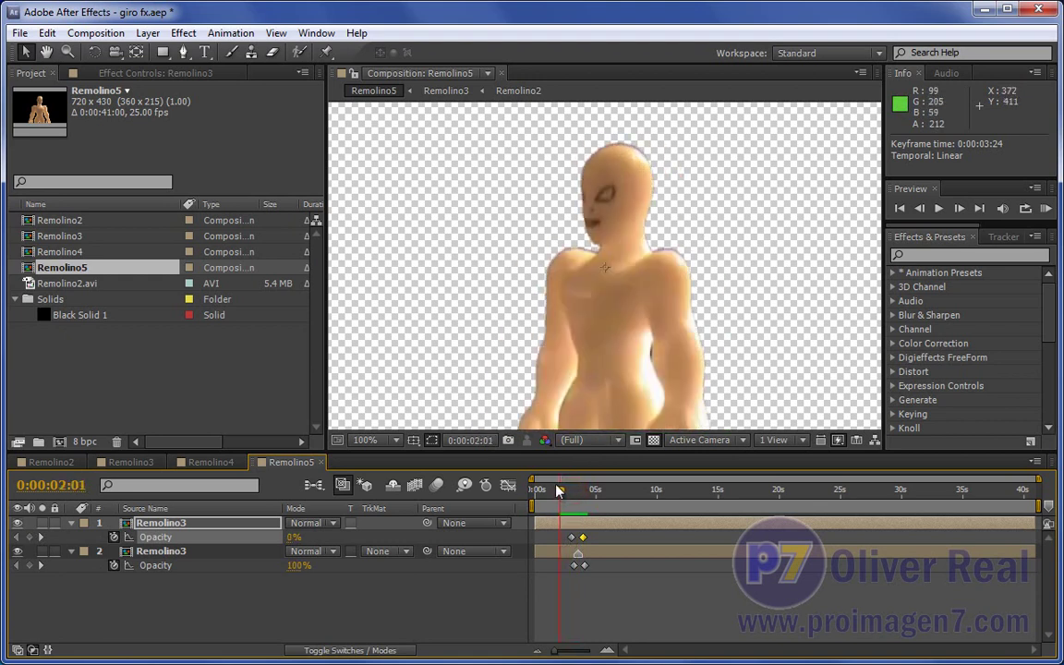
left_click(218, 525)
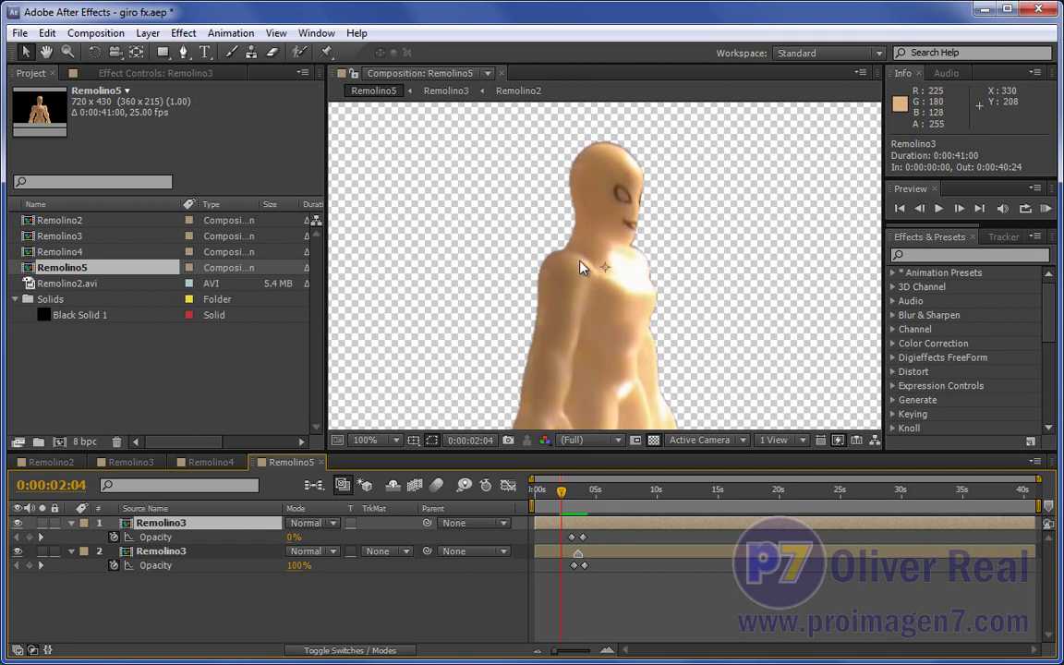
left_click(321, 652)
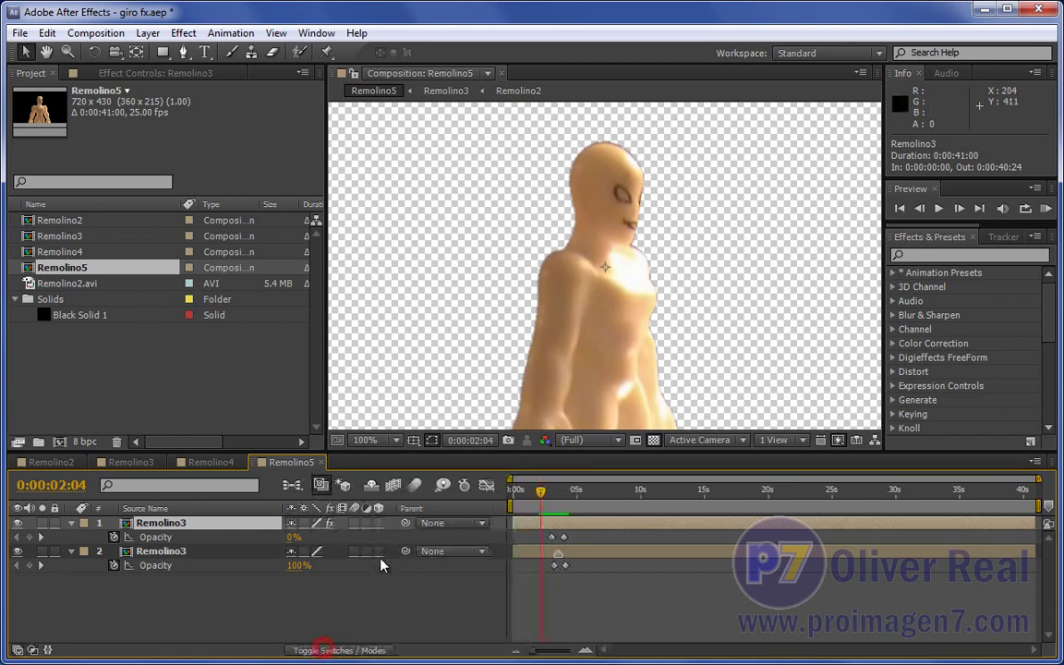
Turn on motion blur for the composition and the top Remolino3 layer
left_click(417, 487)
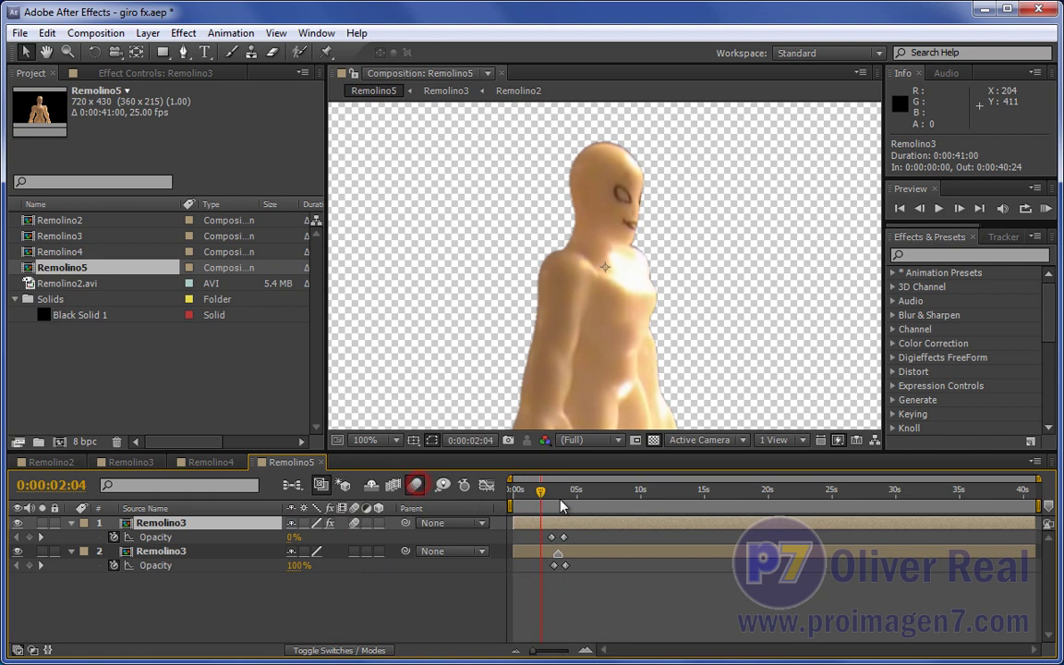
left_click_drag(540, 490, 549, 496)
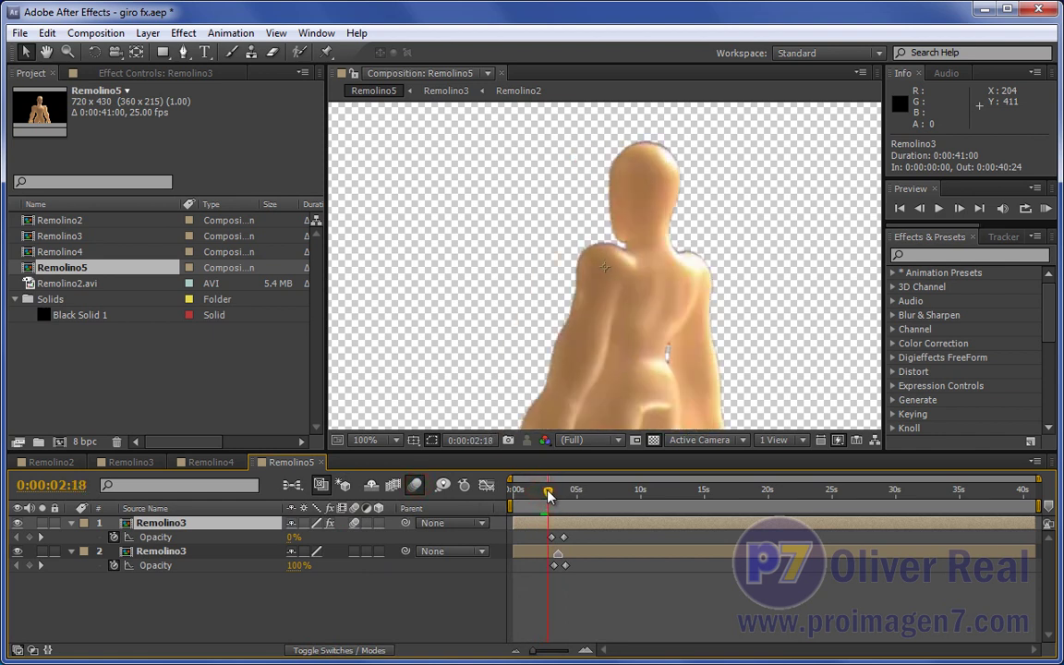
left_click(355, 523)
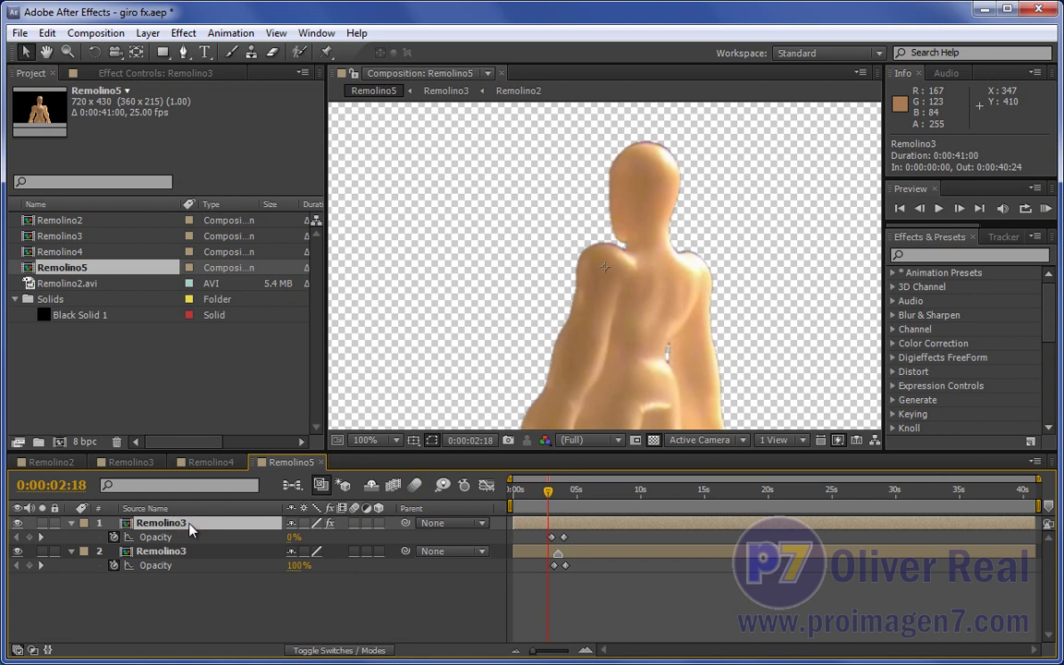
Apply Effect > Time > CC Force Motion Blur to the top layer
left_click(182, 33)
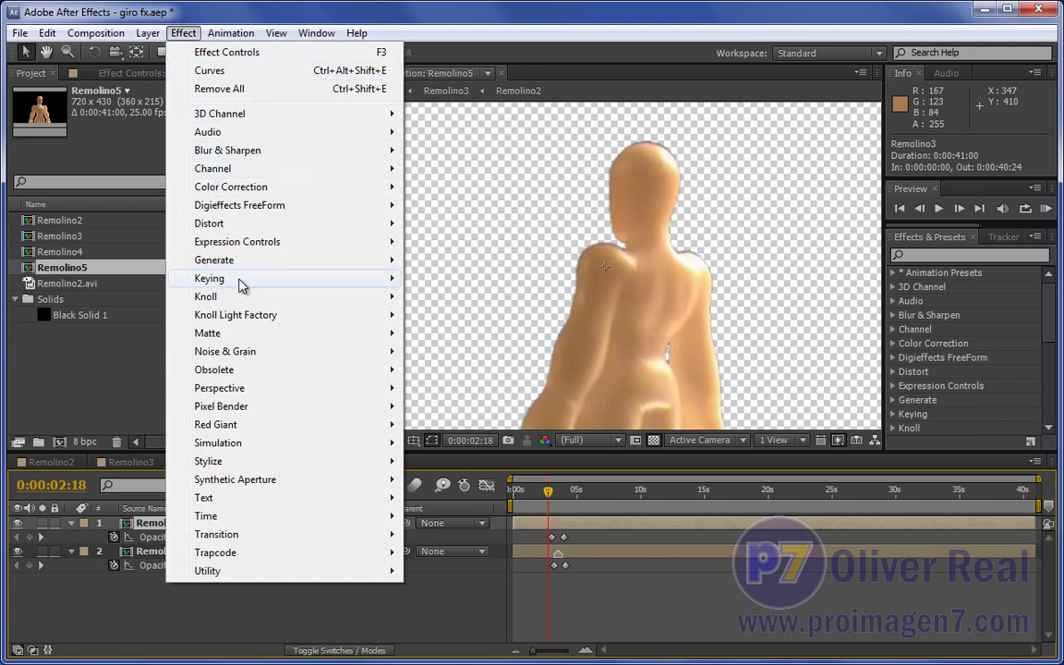
mouse_move(237, 520)
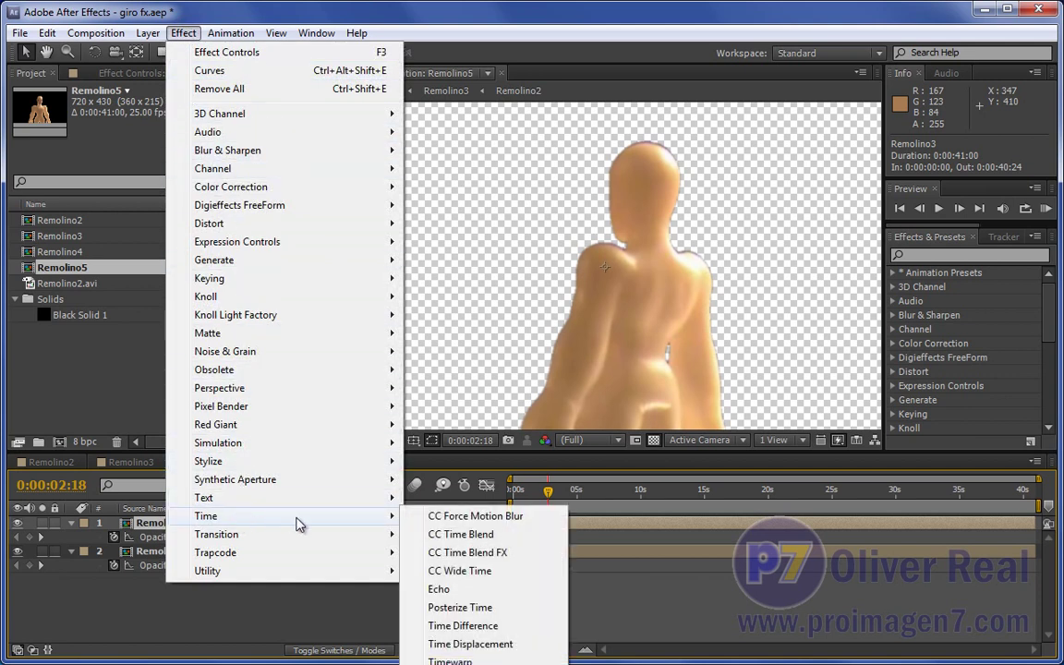
left_click(490, 520)
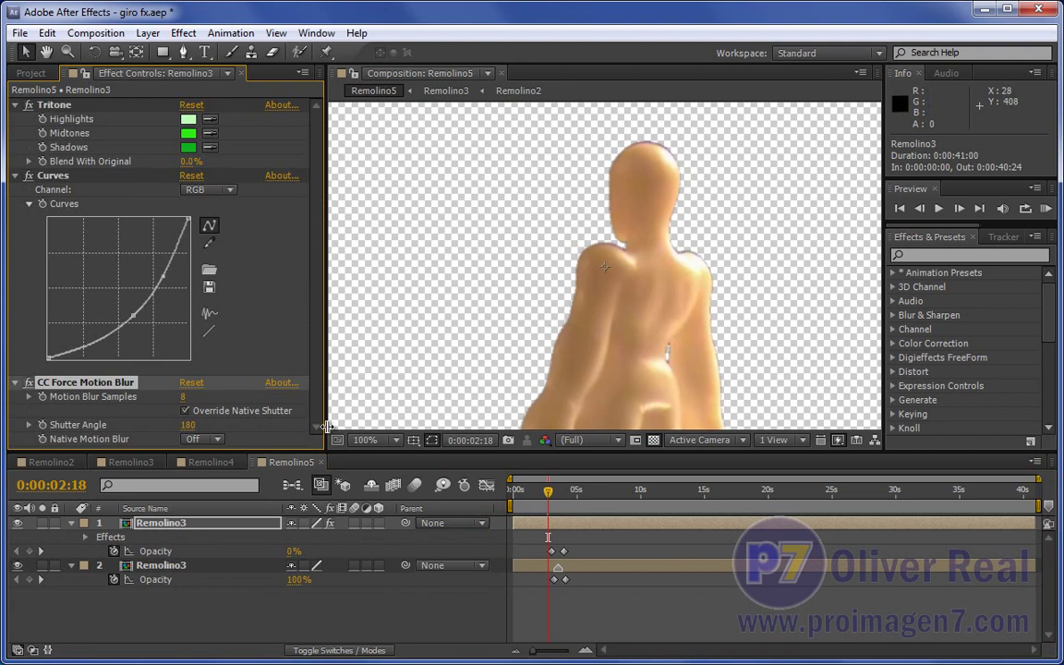
left_click_drag(548, 491, 540, 493)
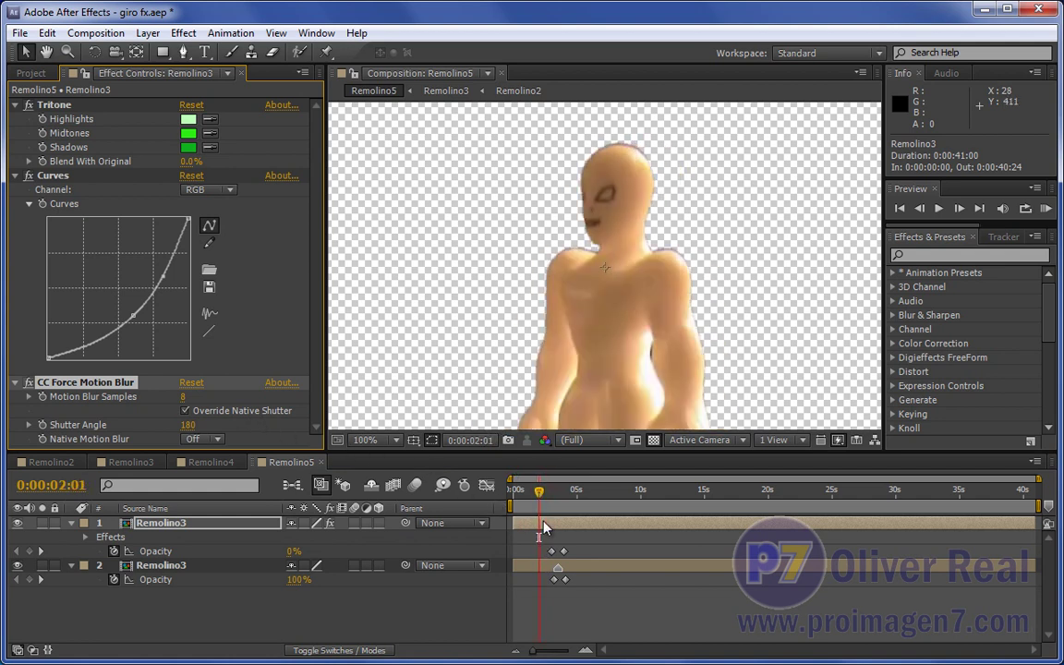
Scrub to about 0:00:05:12 and open the top Remolino3 layer's effects in Effect Controls
left_click(488, 468)
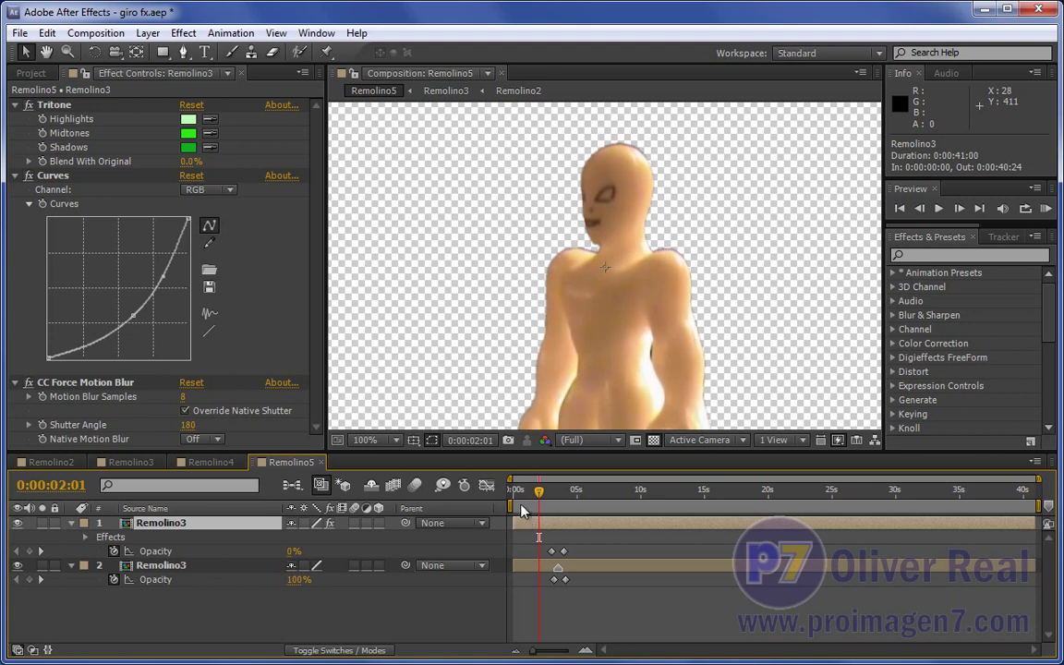
mouse_move(539, 495)
left_mouse_down()
mouse_move(587, 499)
mouse_move(578, 495)
left_mouse_up()
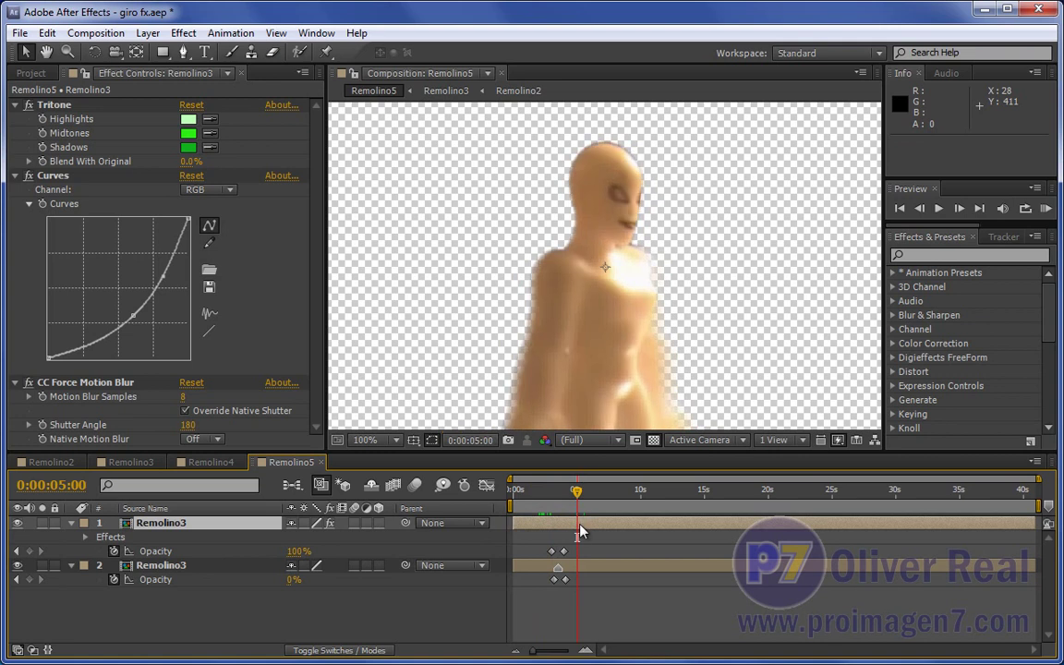
left_click(580, 567)
left_click_drag(1034, 565, 566, 594)
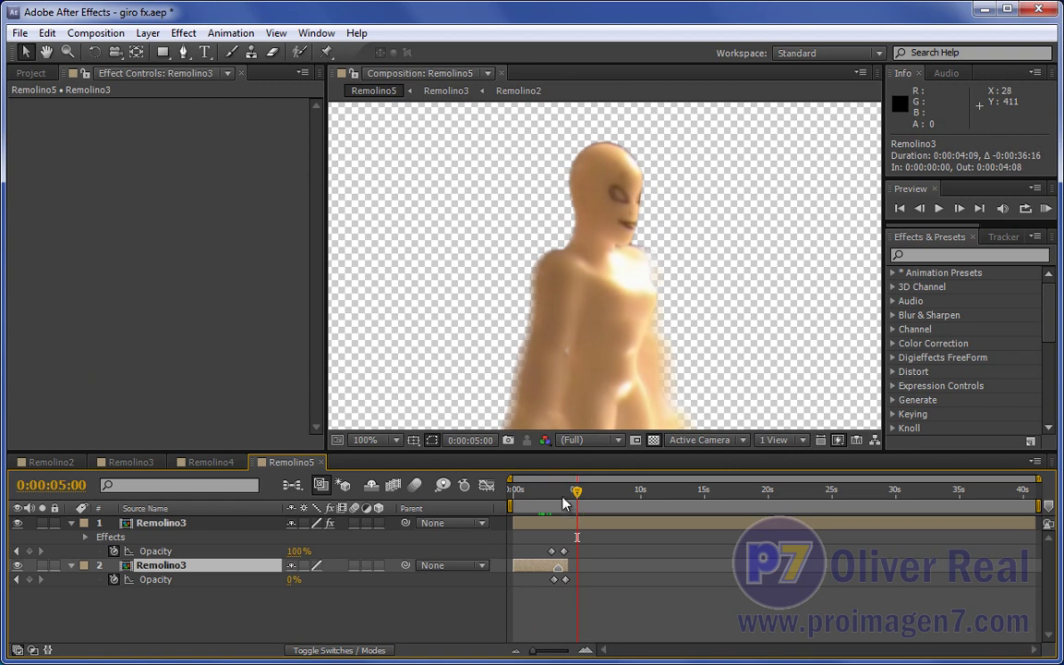
left_click(570, 526)
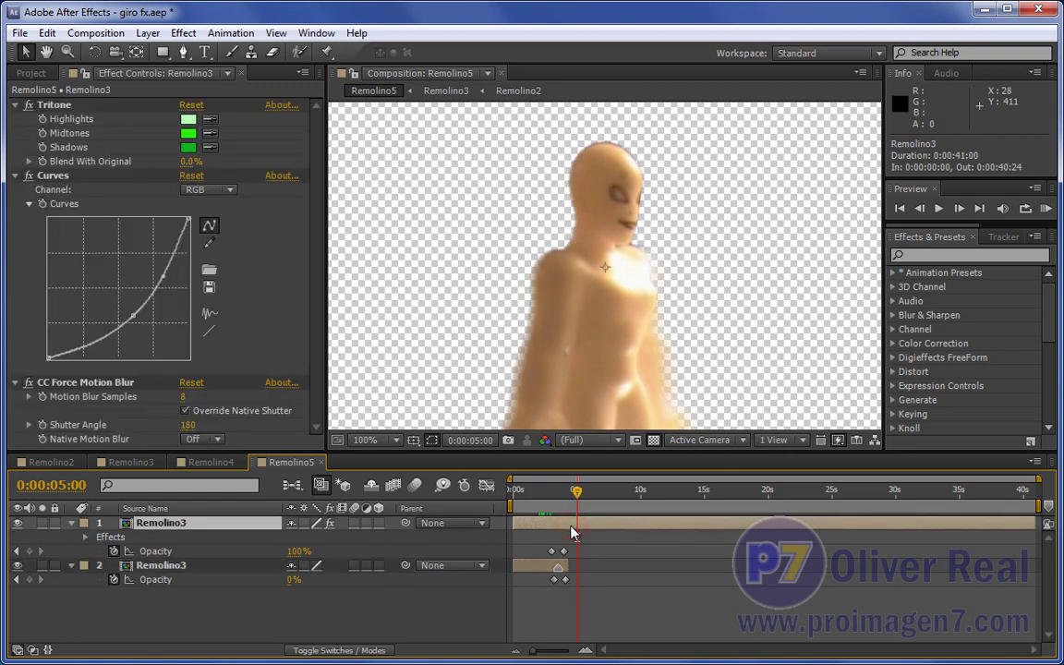
key("F3")
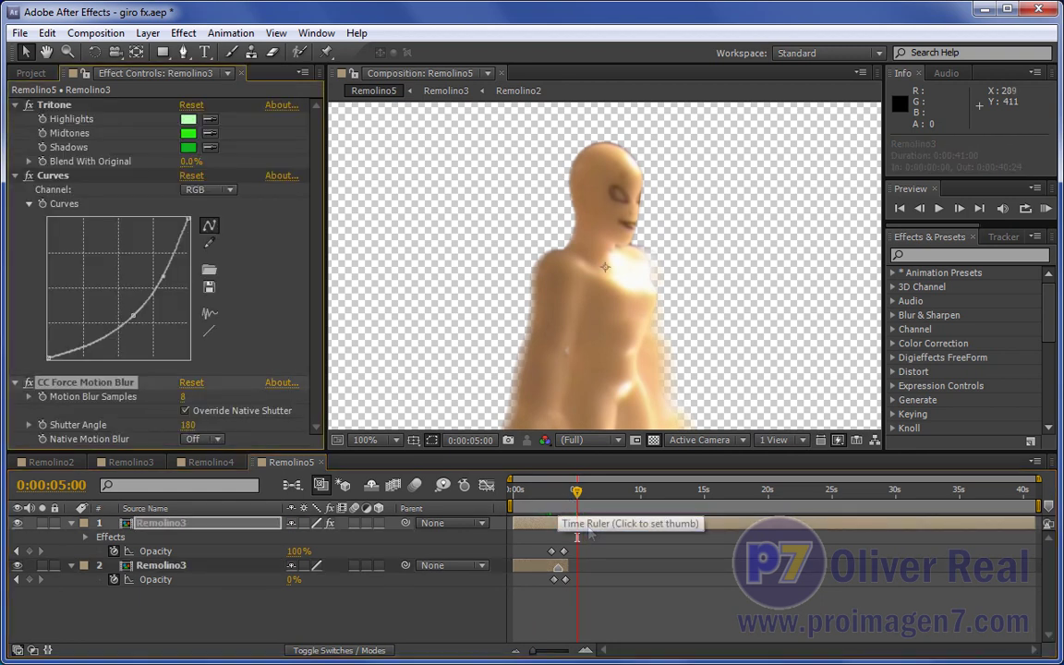
left_click_drag(576, 494, 583, 492)
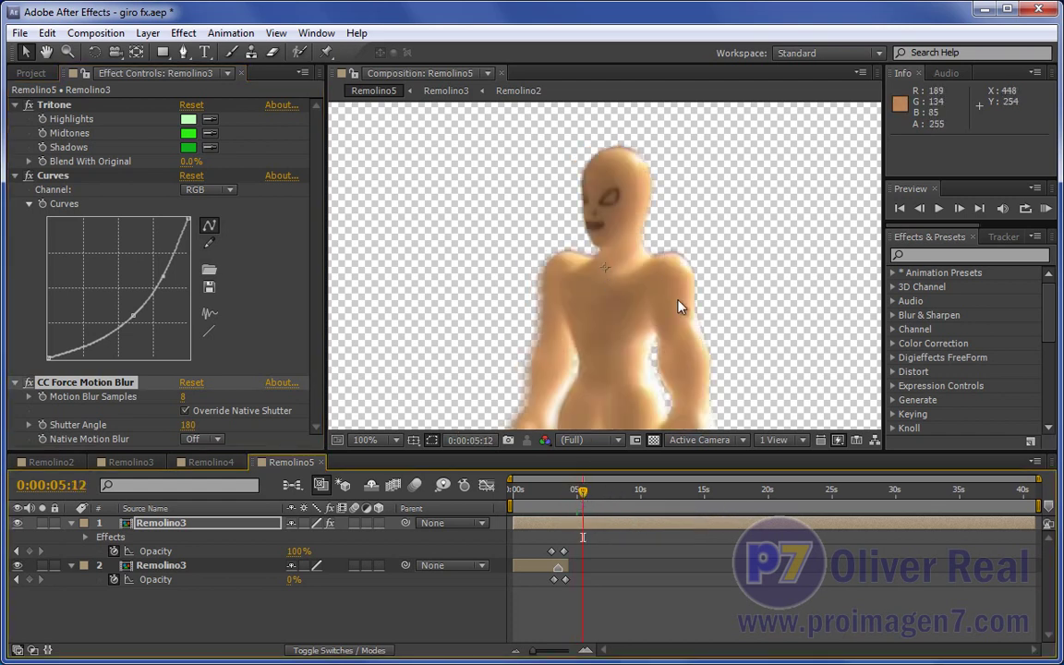
Toggle CC Force Motion Blur off and on to compare the blur
left_click(30, 383)
left_click(29, 382)
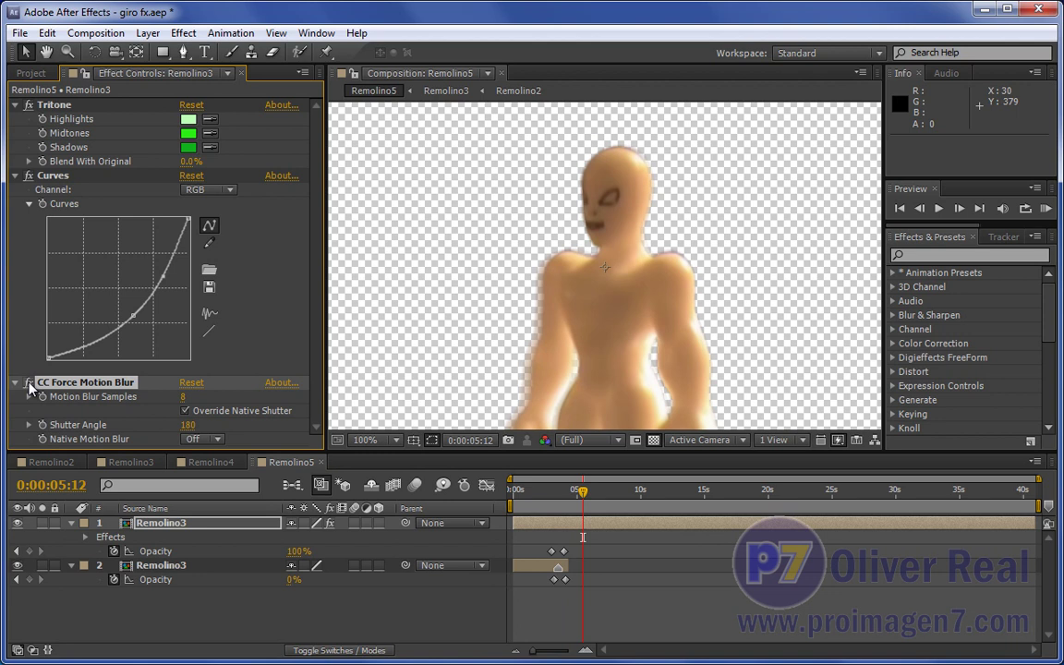
left_click(30, 383)
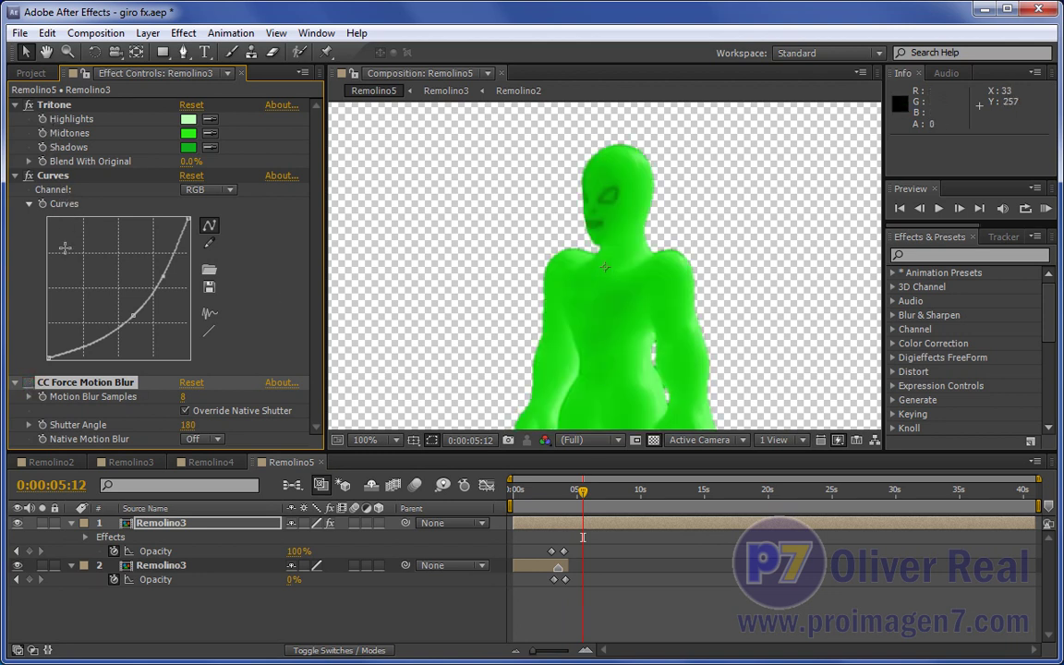
left_click(29, 382)
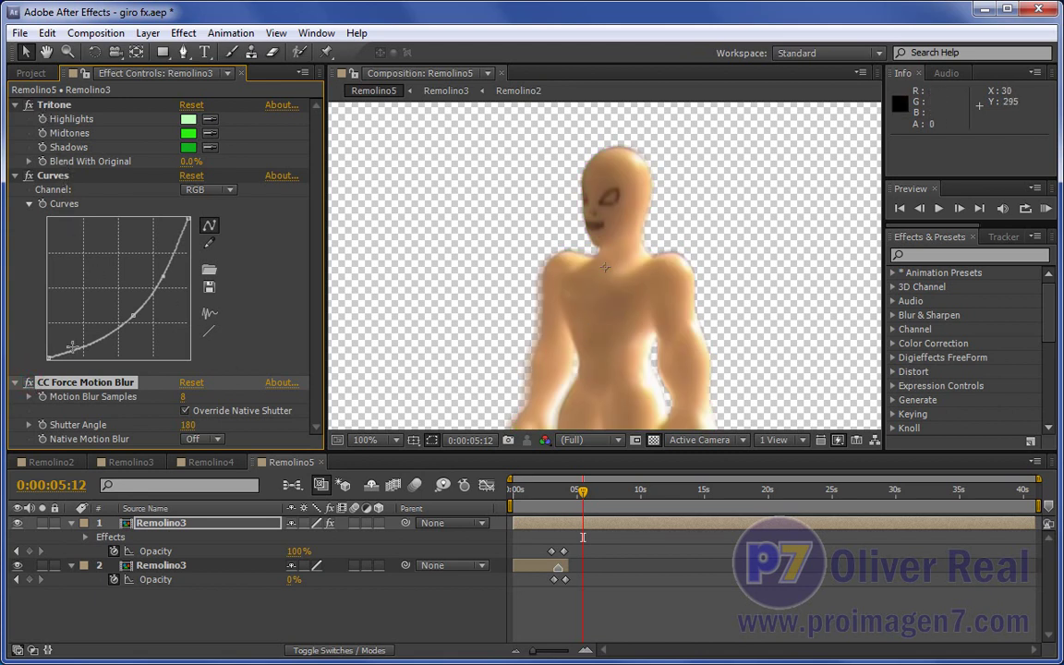
Drag CC Force Motion Blur above Tritone and Curves to the top of the effect stack
left_click_drag(67, 387, 52, 97)
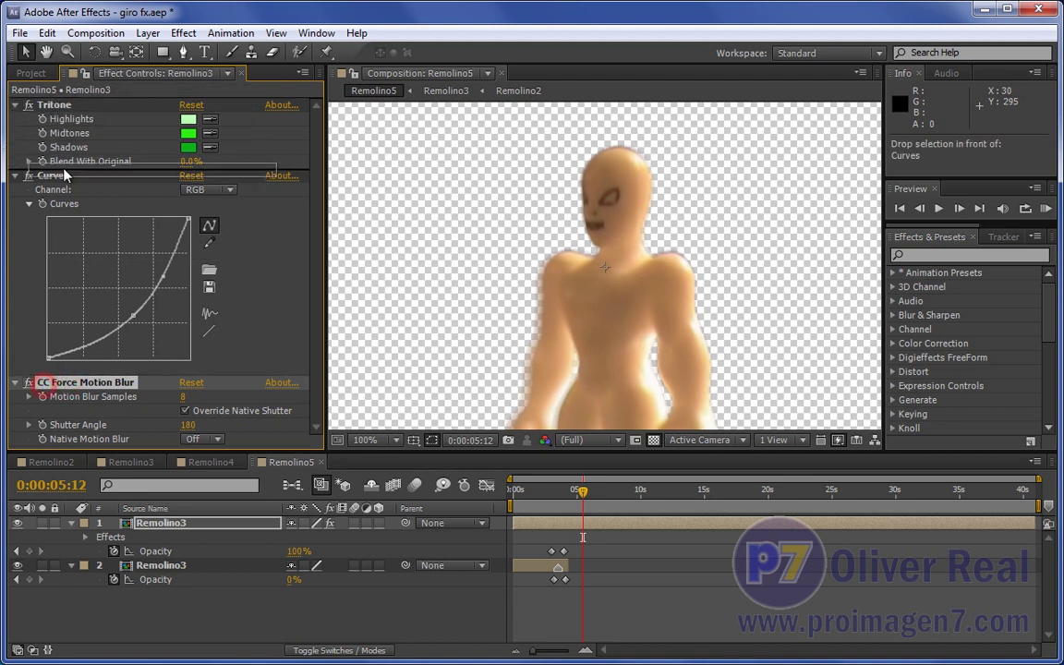
left_click_drag(41, 375, 57, 150)
left_click_drag(61, 105, 63, 199)
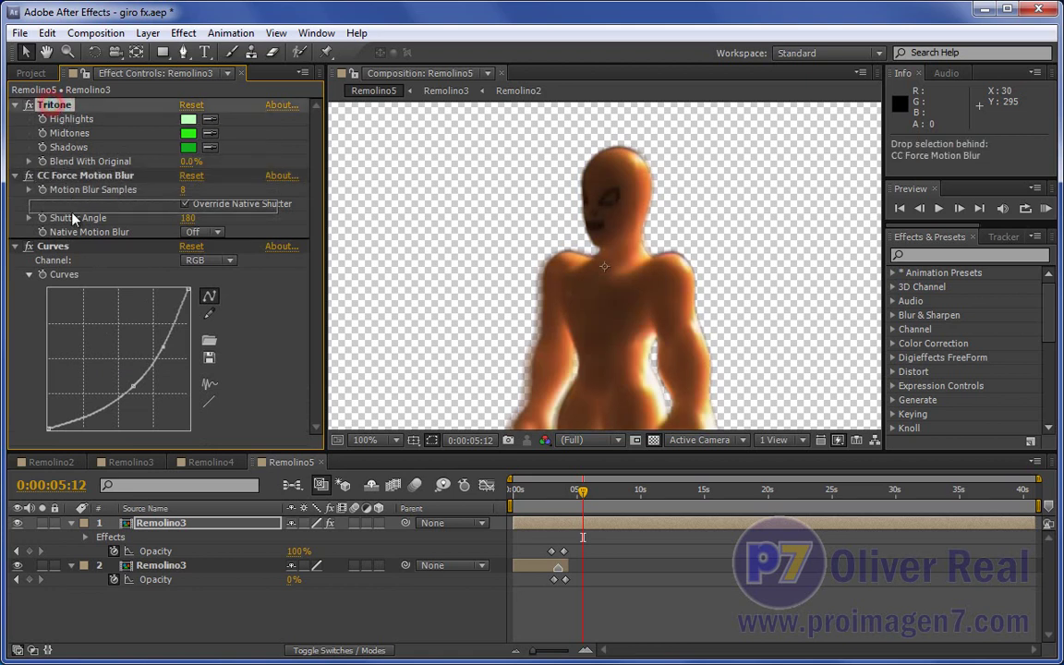
left_click(67, 104)
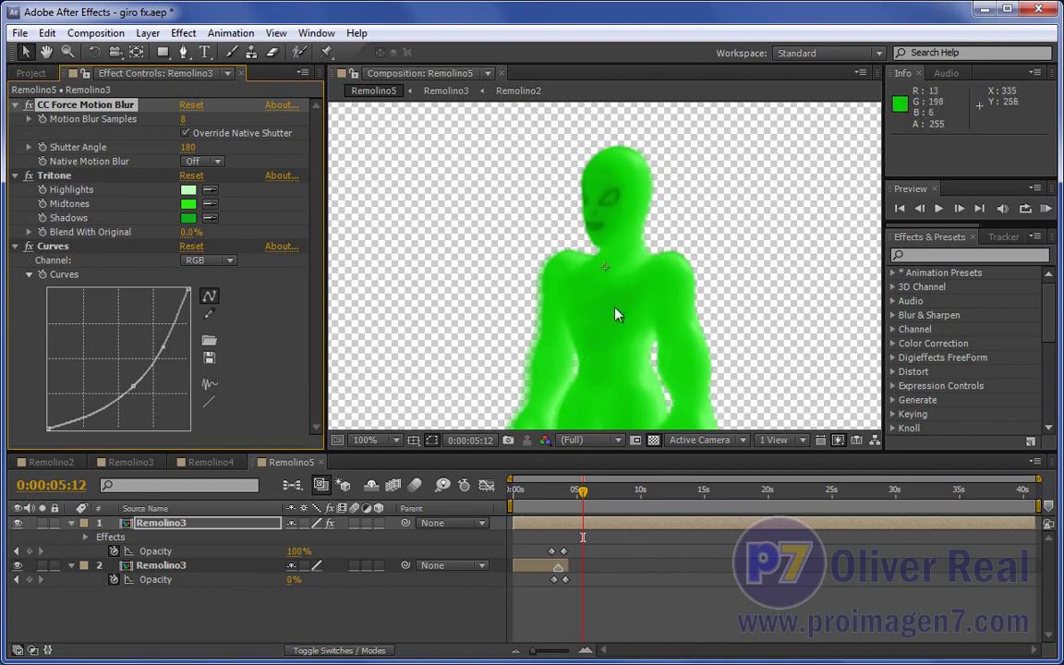
Compare the reordered blur on and off, then raise Motion Blur Samples to 19
left_click(29, 105)
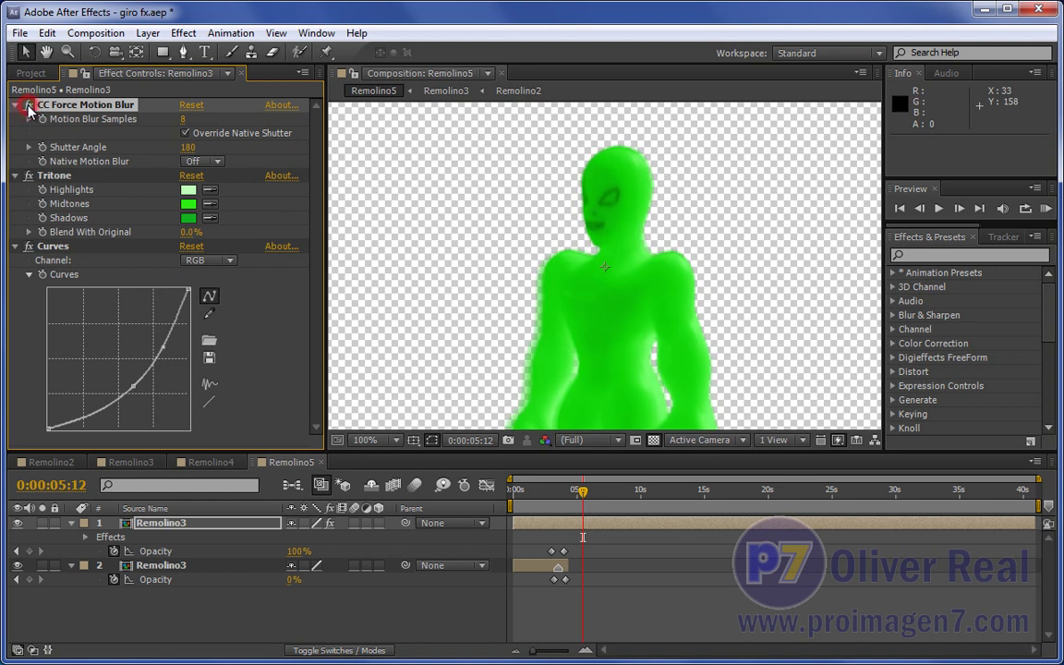
left_click(29, 106)
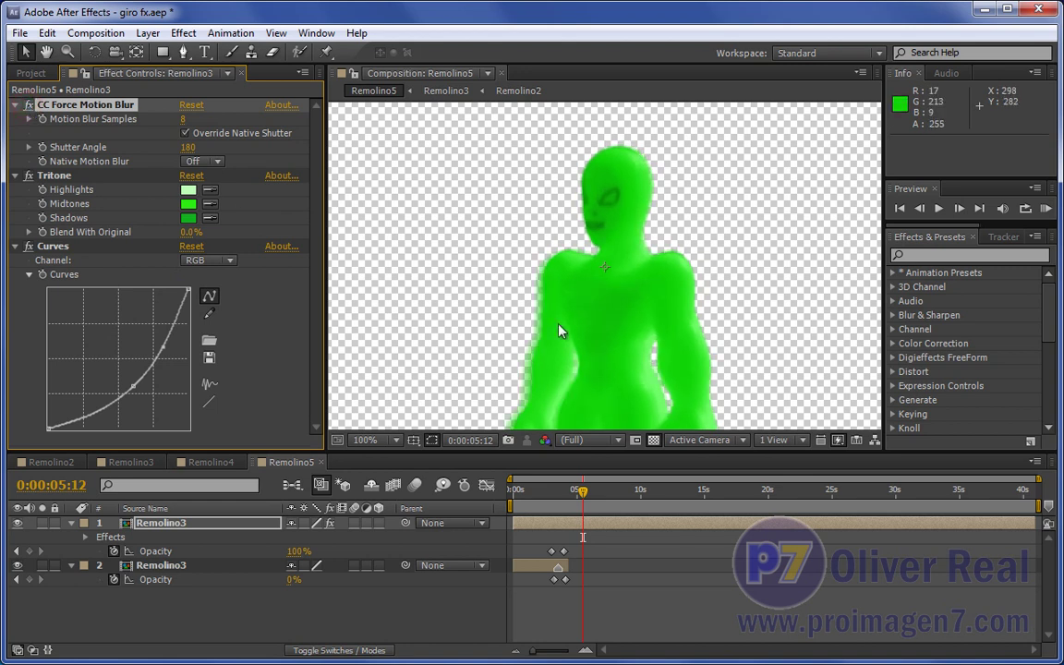
left_click(182, 119)
left_click_drag(186, 119, 200, 137)
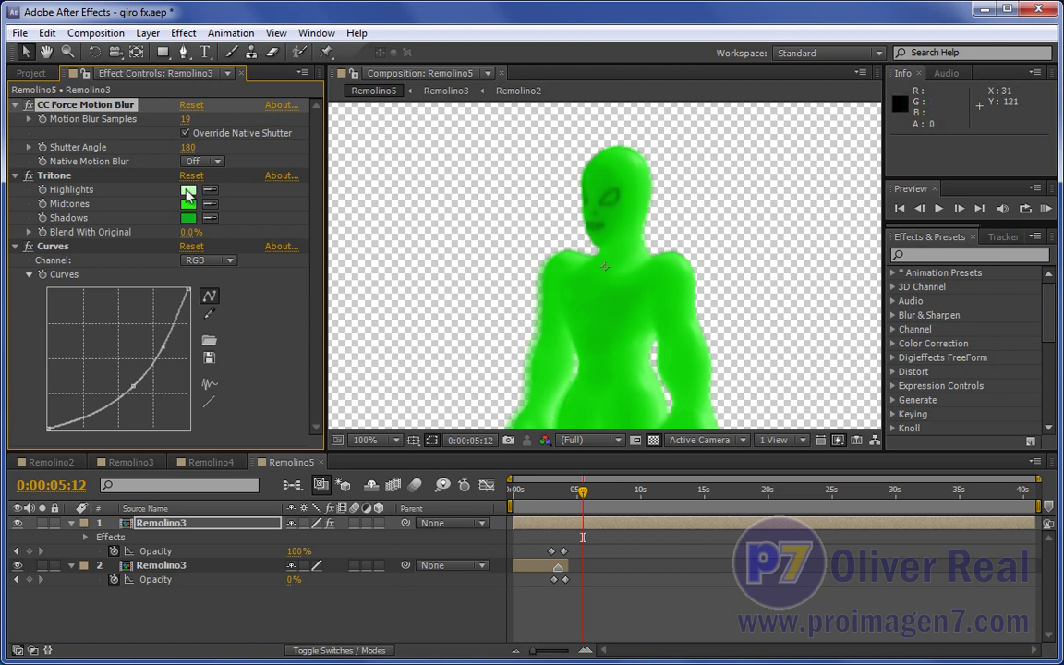
Set Motion Blur Samples to 12, then copy CC Force Motion Blur onto the lower Remolino3 layer
left_click(189, 119)
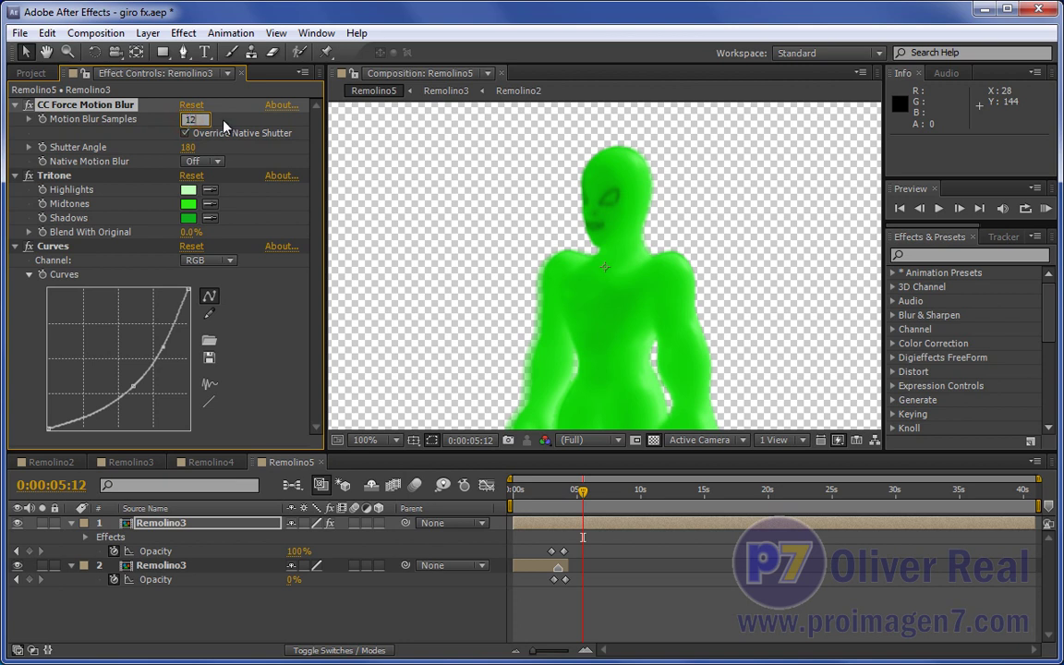
left_click(223, 122)
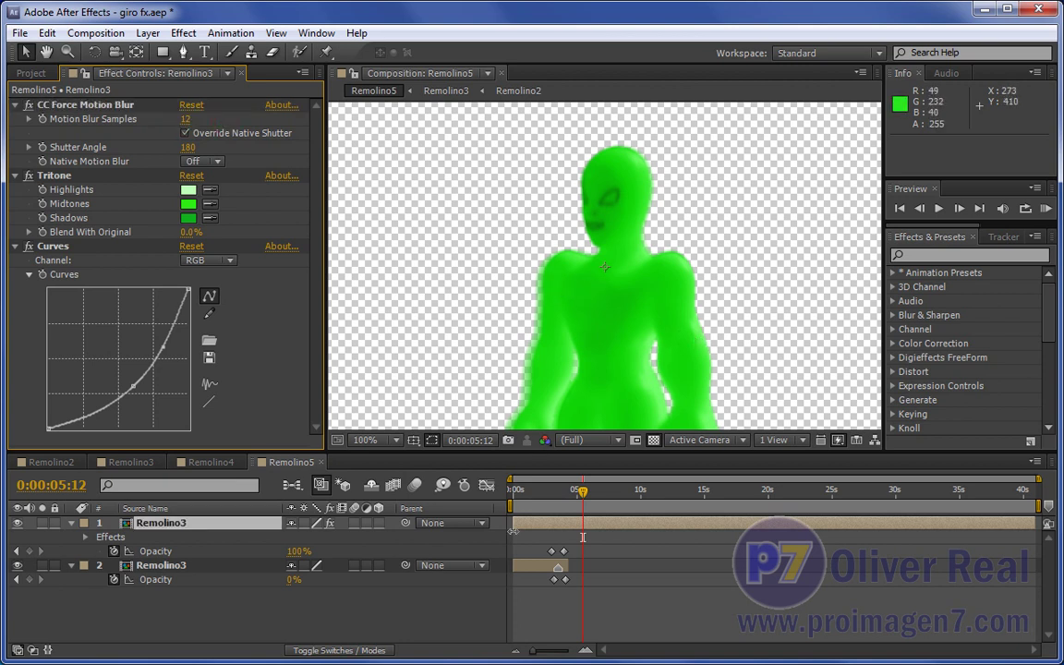
left_click(105, 109)
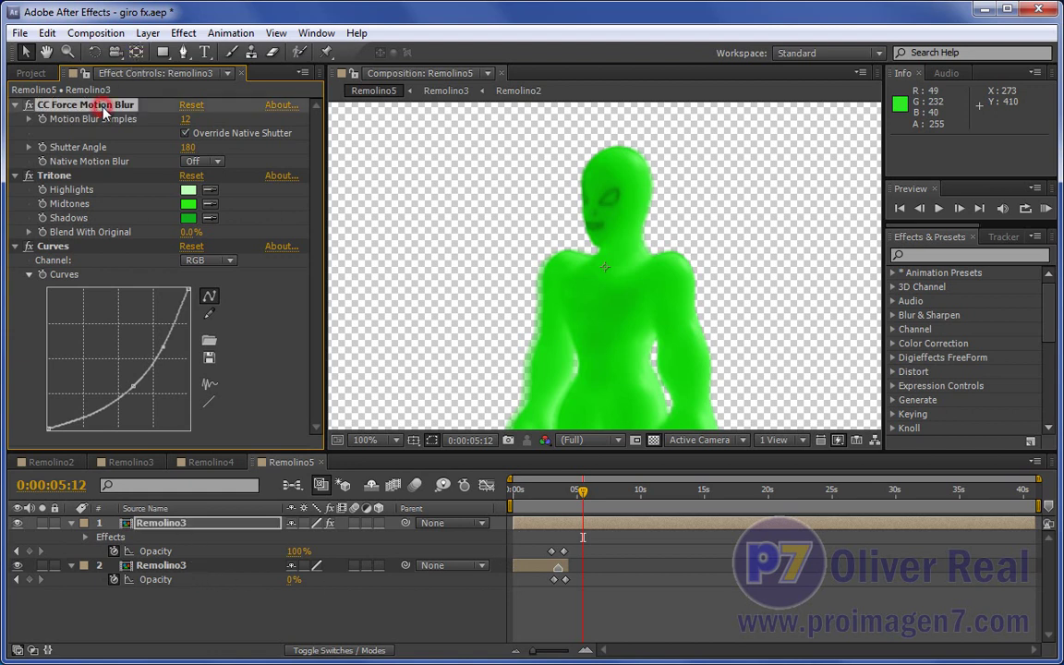
left_click(183, 570)
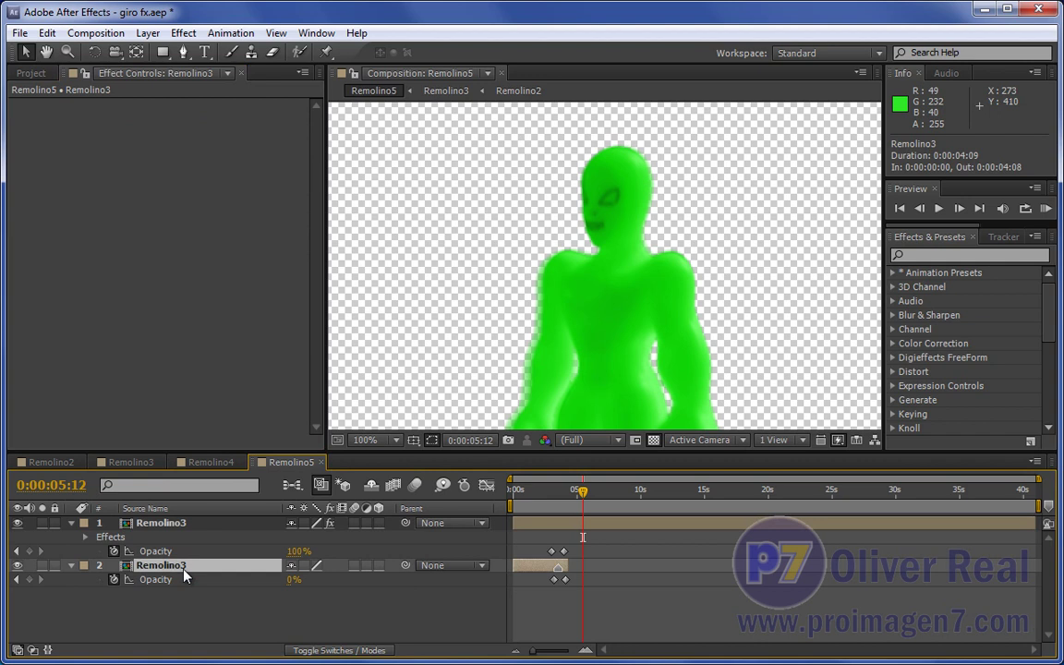
key("ctrl+v")
Step frame by frame from the start to review the blurred spin, then return to 0:00:00:00
left_click(528, 492)
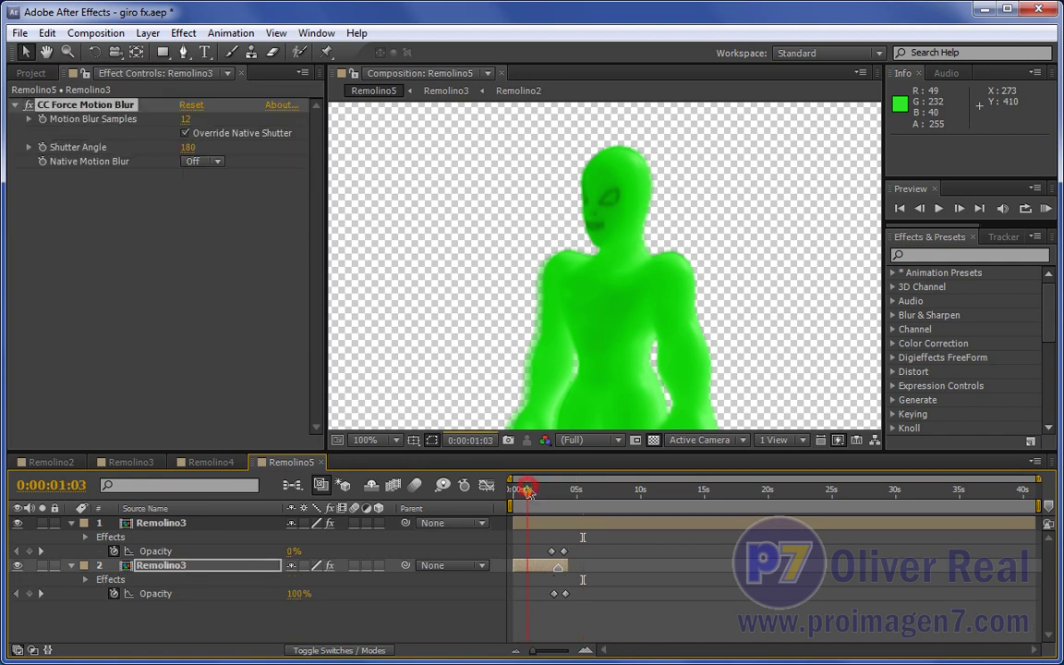
left_click(511, 497)
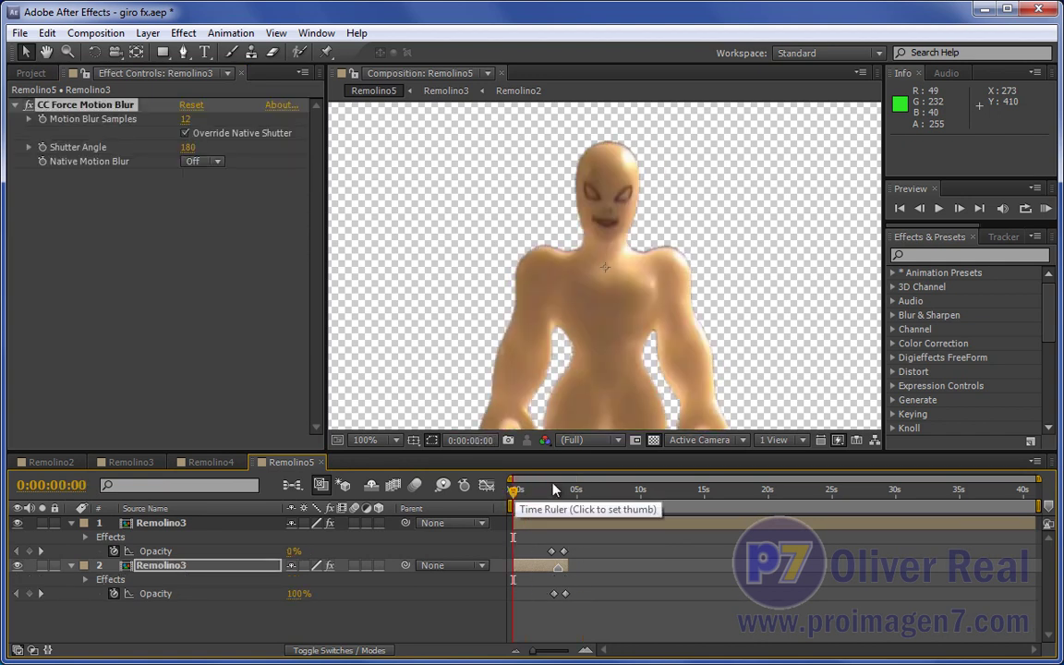
left_click(965, 209)
left_click(965, 210)
left_click(965, 209)
left_click(966, 210)
left_click(966, 210)
left_click(965, 210)
left_click(965, 210)
left_click(965, 210)
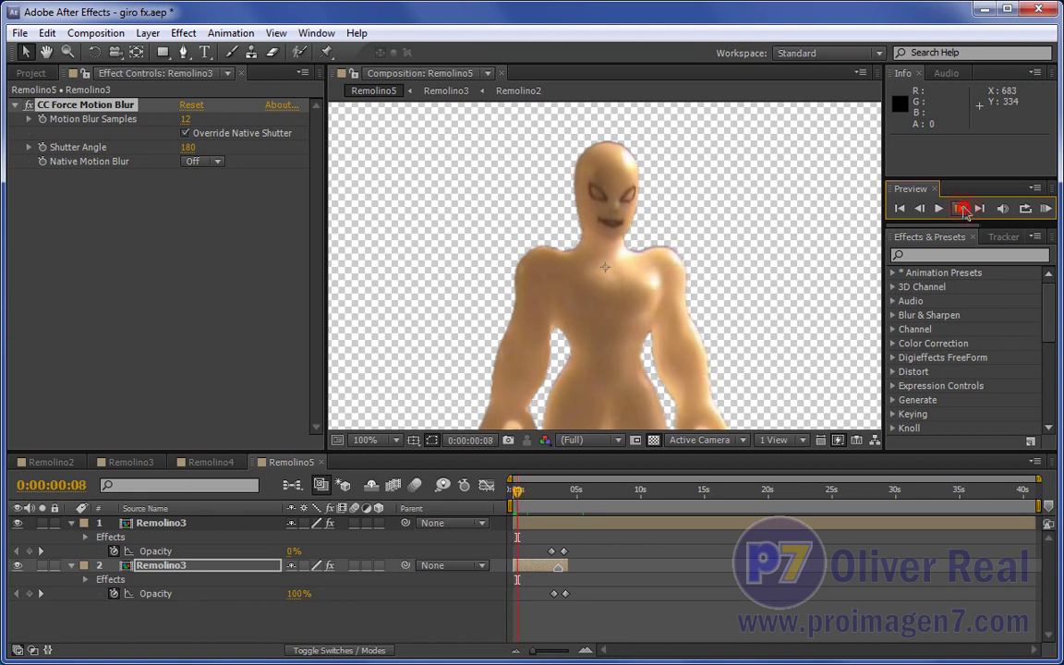
left_click(965, 210)
left_click(965, 210)
left_click(965, 209)
left_click(963, 210)
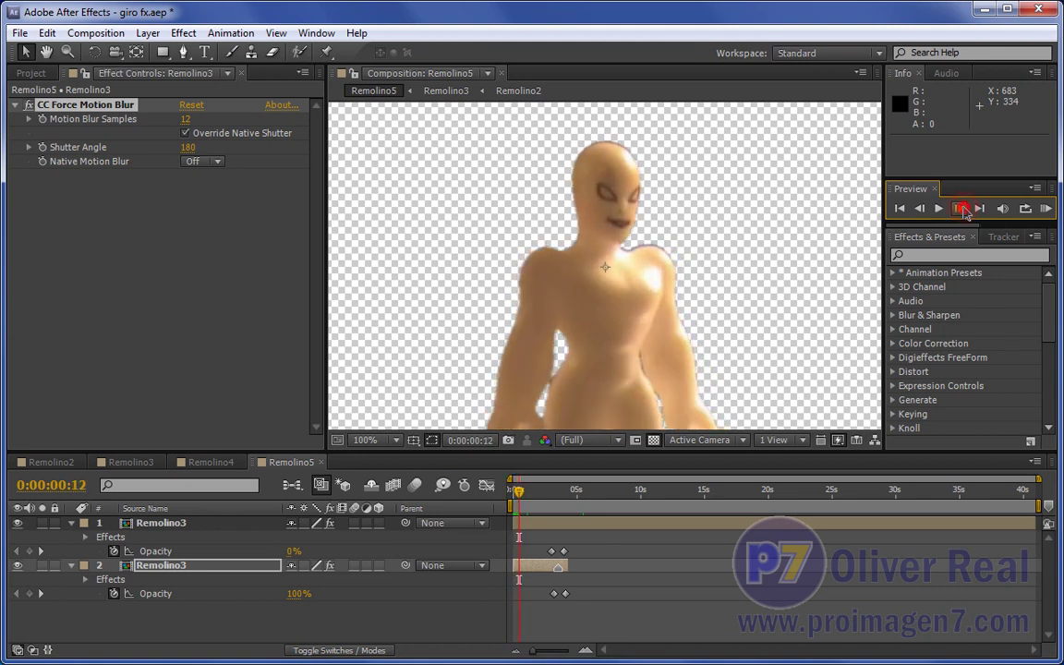
left_click(964, 210)
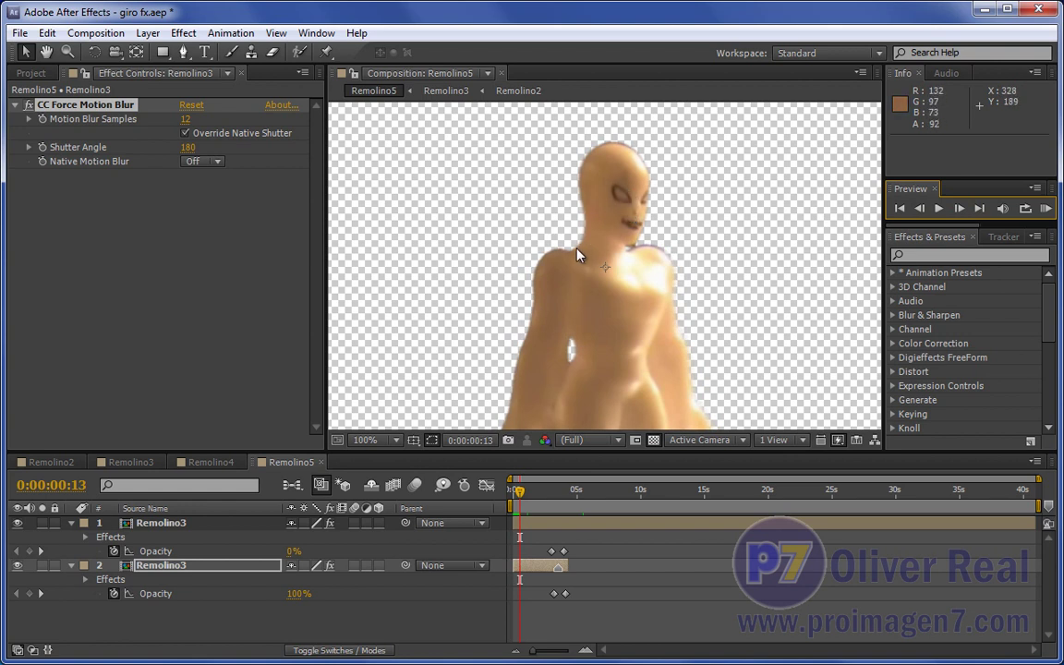
left_click(960, 209)
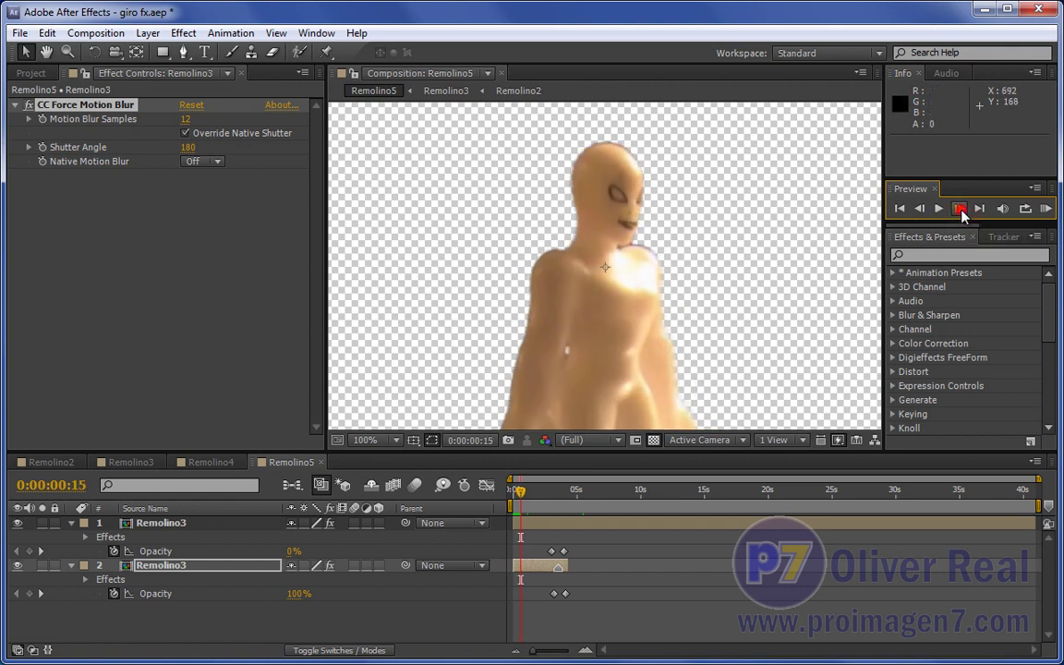
left_click(960, 209)
left_click(960, 209)
left_click(959, 208)
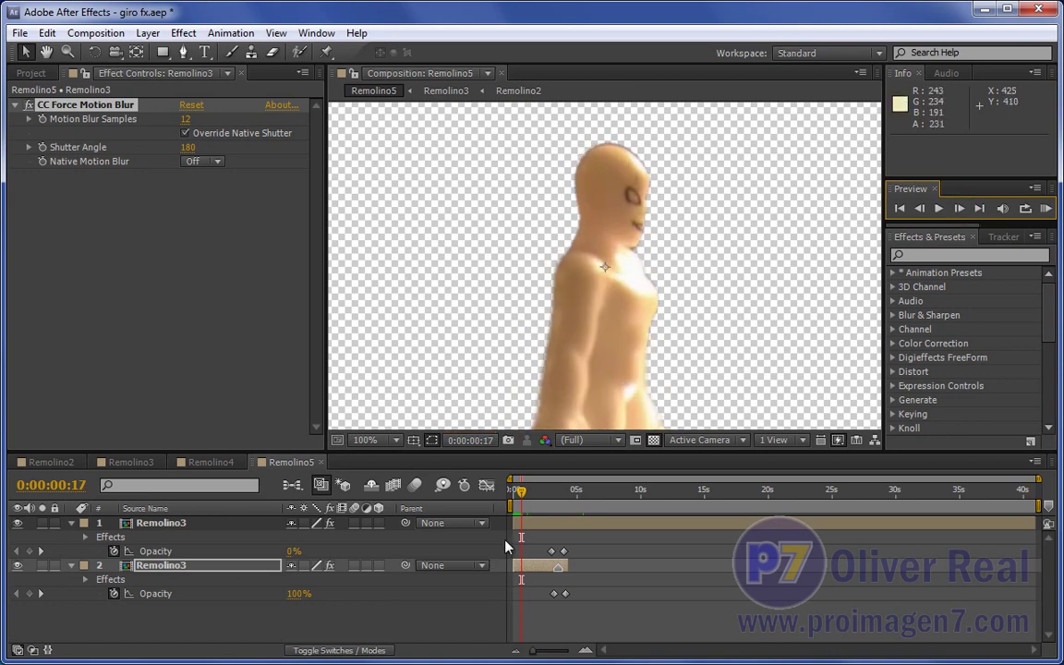
left_click(519, 493)
left_click_drag(519, 496, 513, 492)
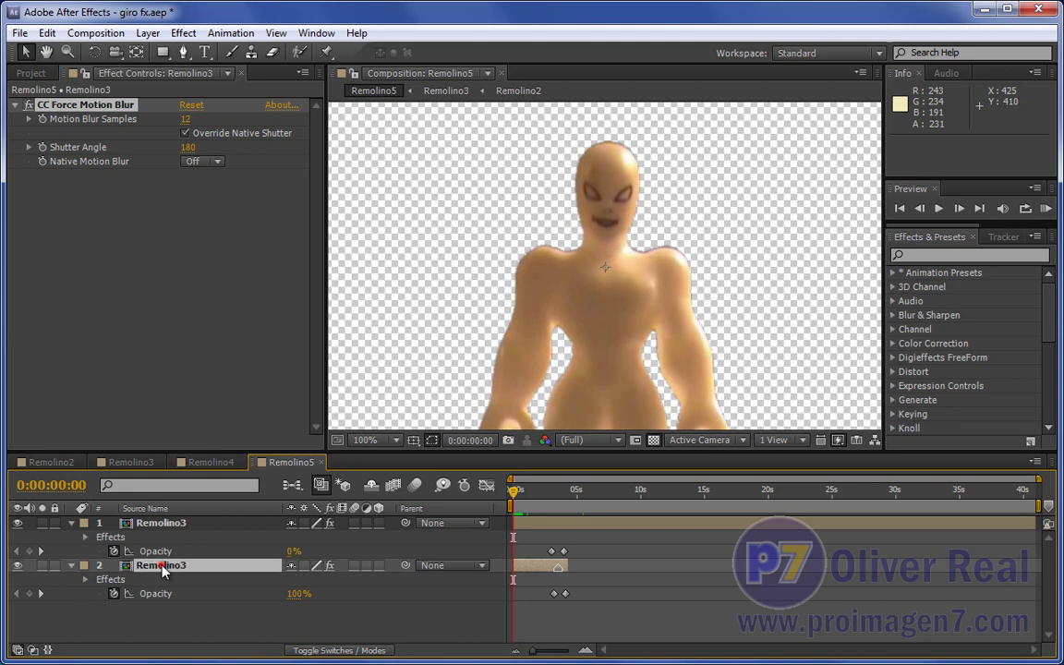
Keyframe the lower layer's Motion Blur Samples at 1 at the start
key("Return")
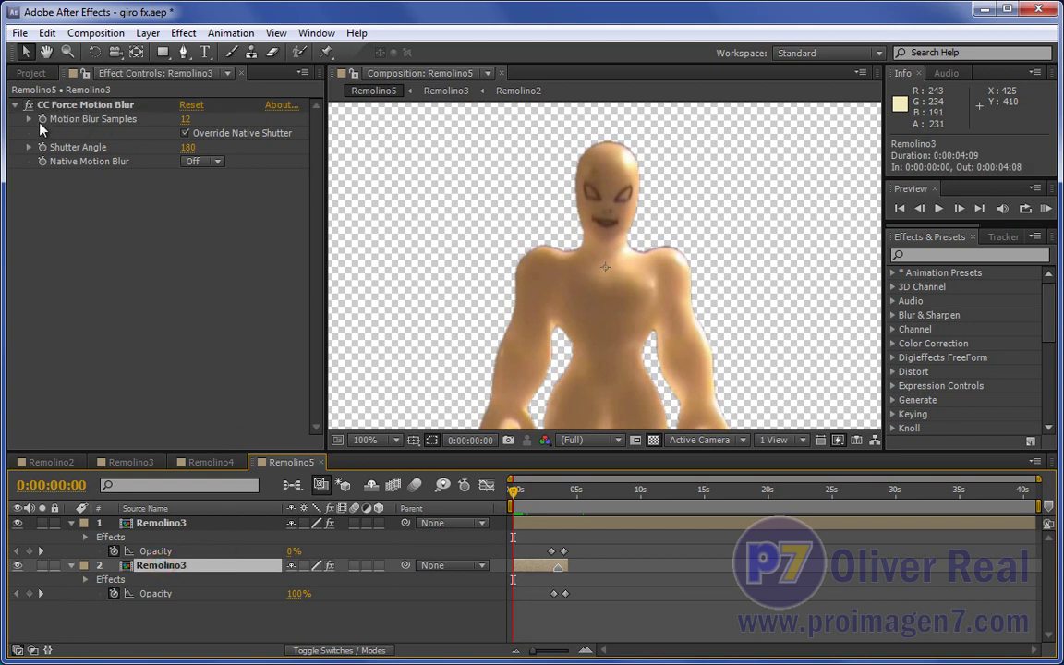
left_click(42, 119)
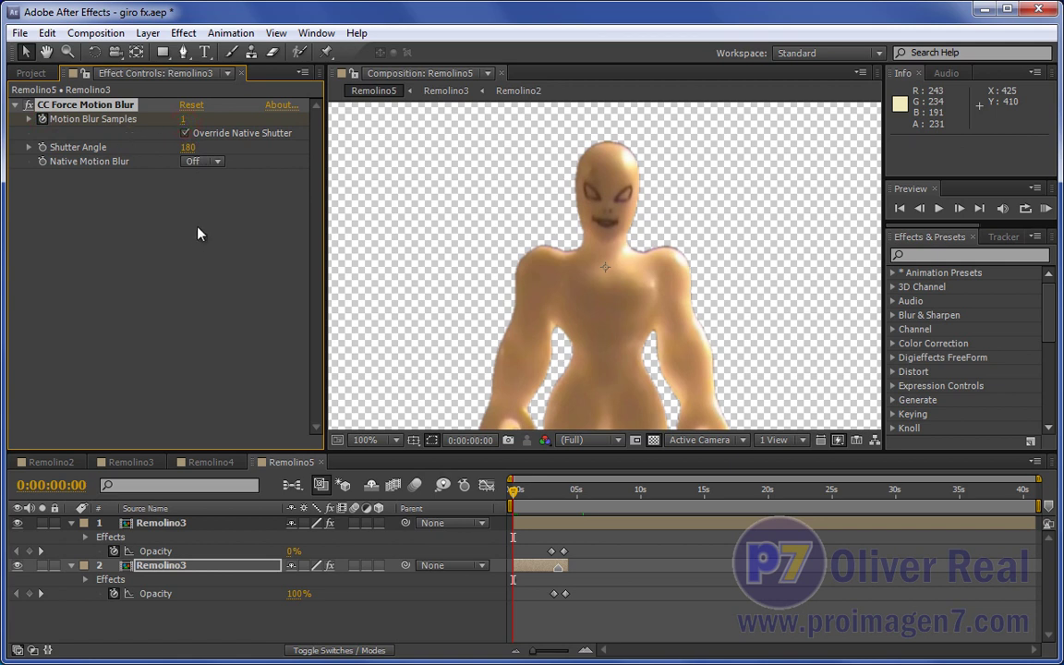
left_click(183, 119)
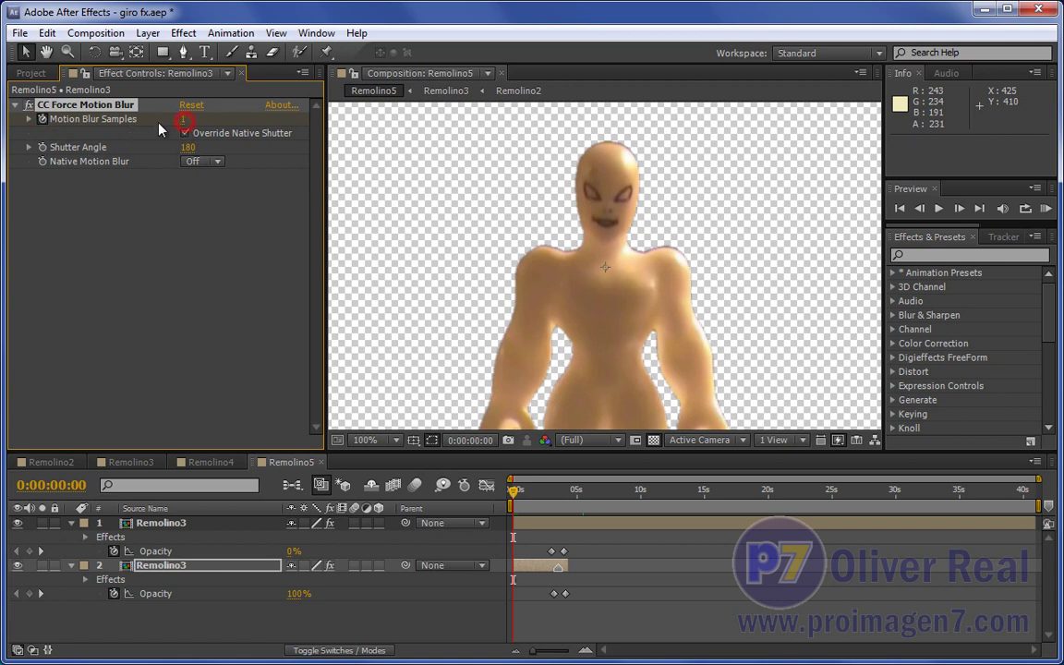
left_click(219, 280)
left_click_drag(513, 491, 541, 509)
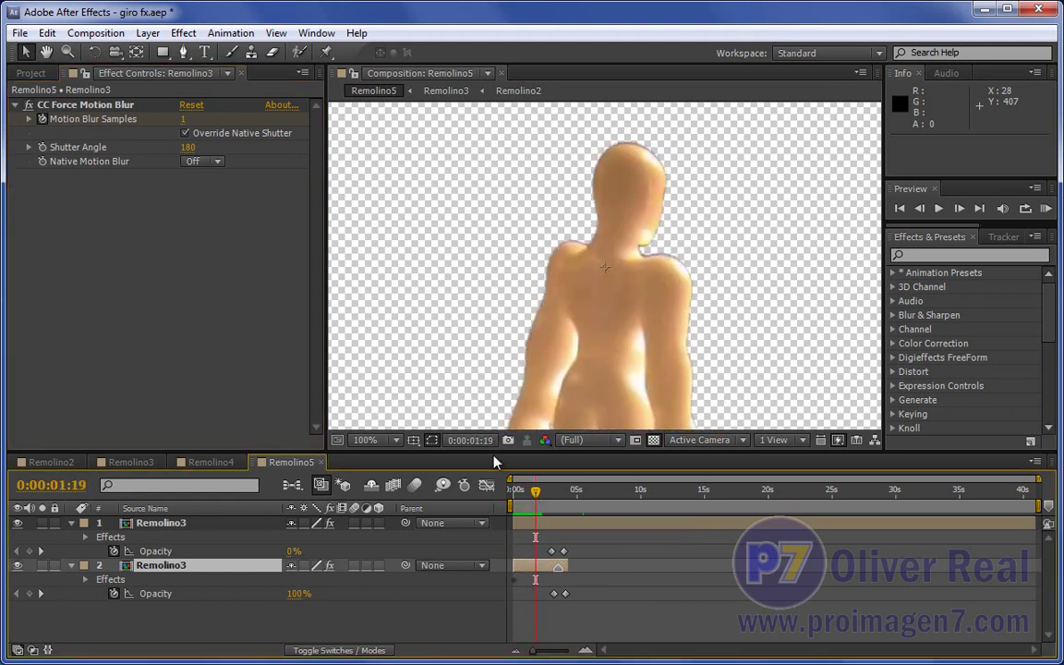
left_click(42, 111)
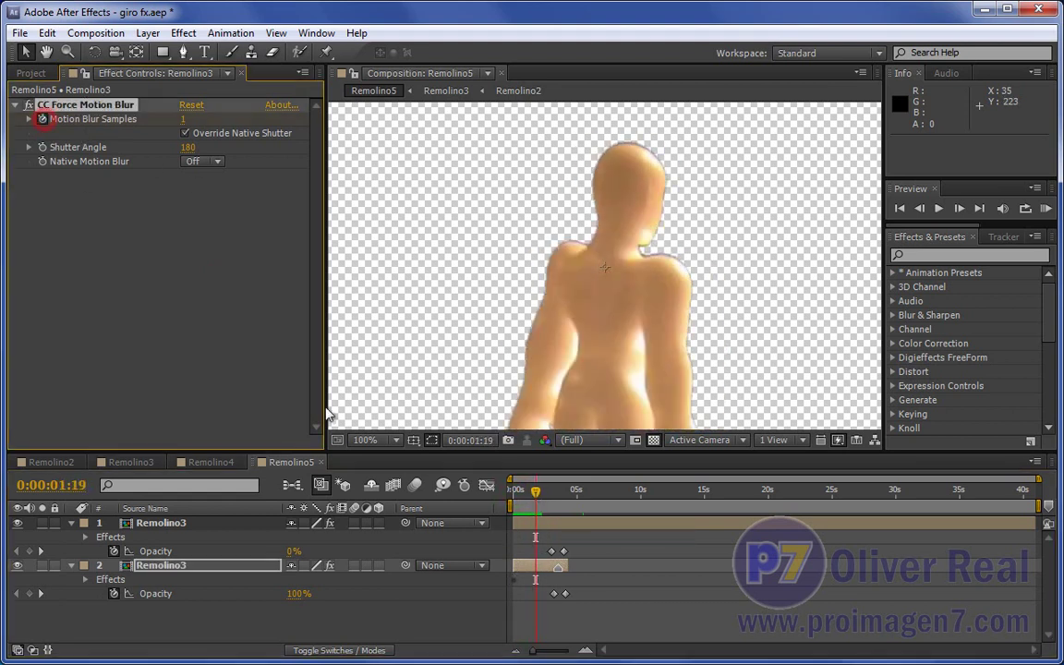
Add a Motion Blur Samples keyframe of 15 at 0:00:03:24
left_click(230, 567)
key("u")
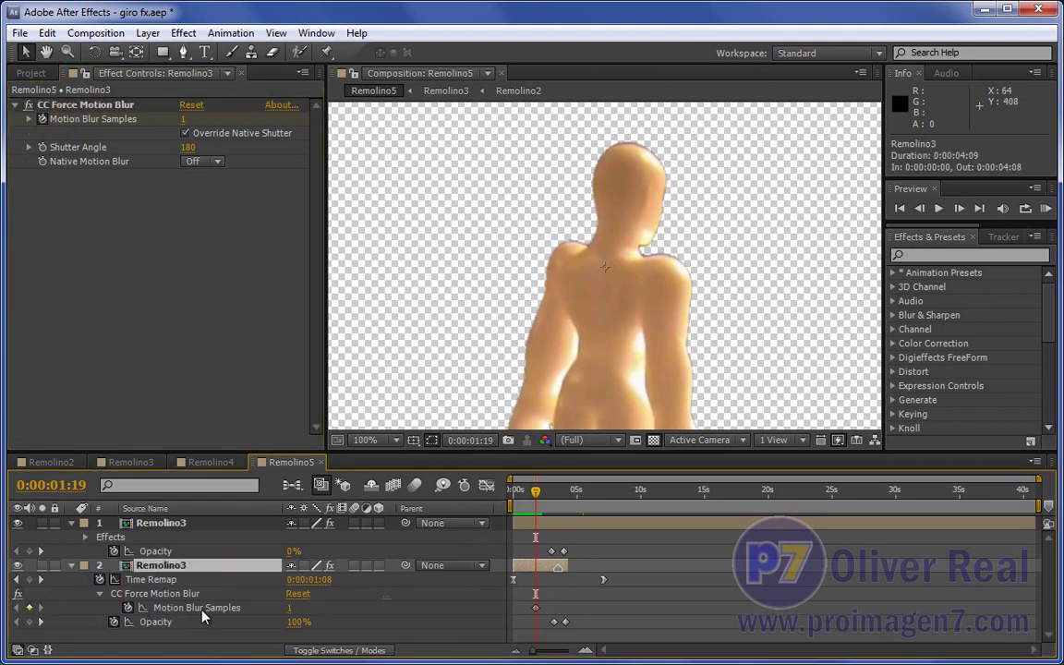
left_click_drag(546, 499, 557, 498)
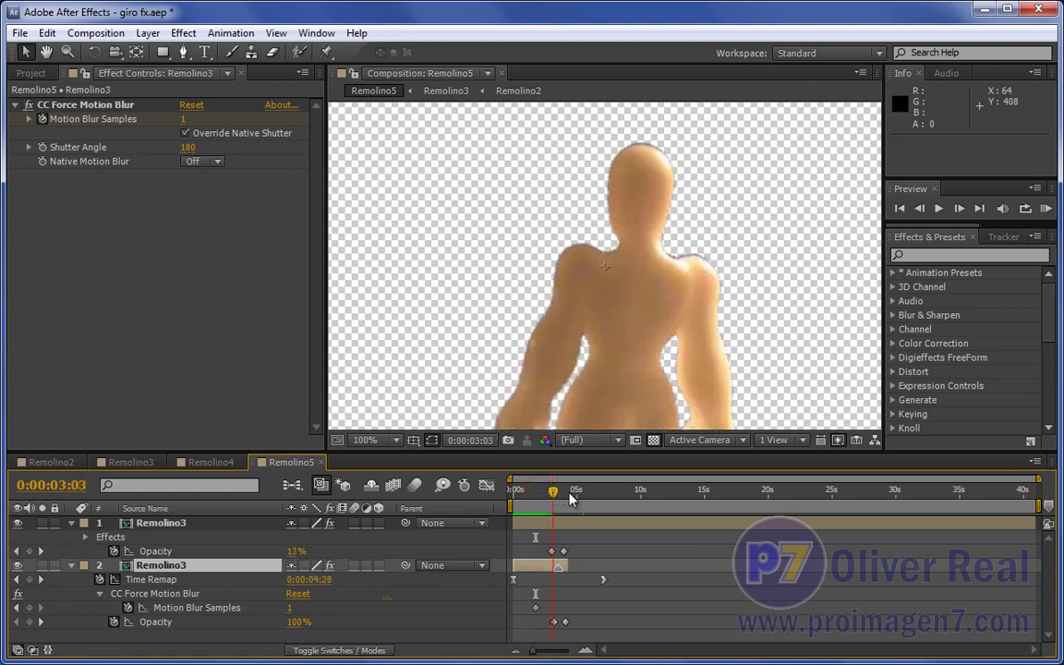
left_click(565, 498)
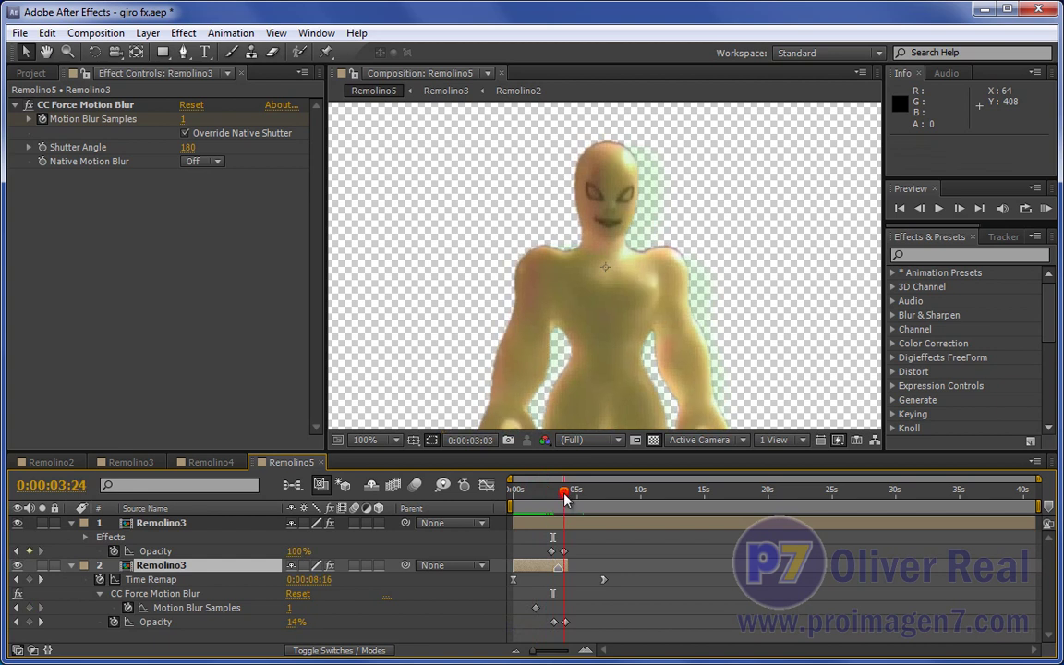
left_click(183, 119)
type("15")
key("Return")
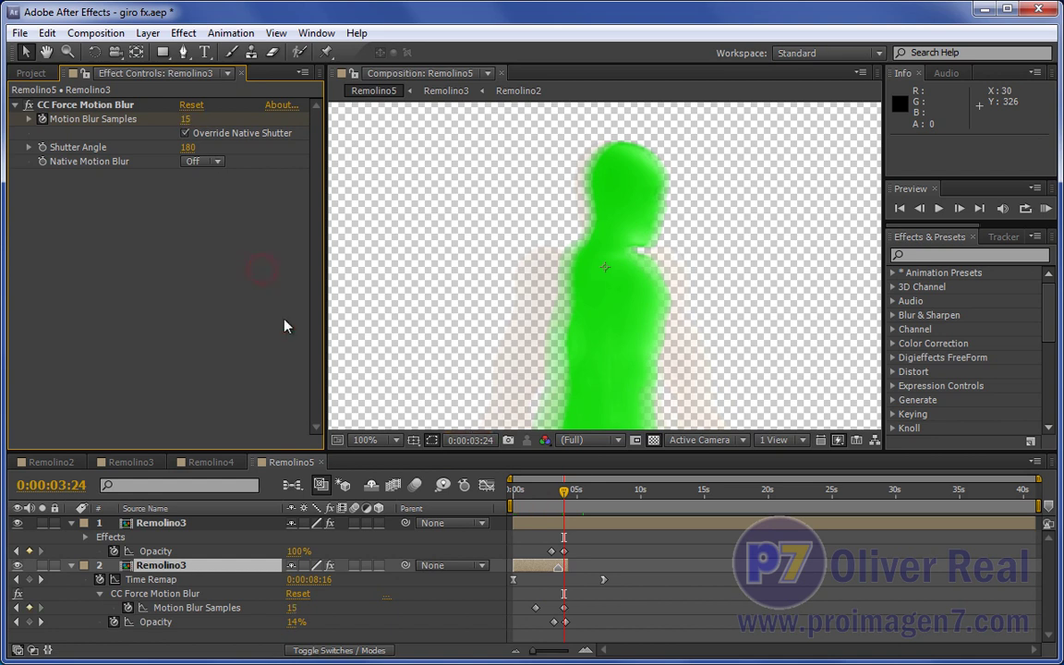
Trim the top Remolino3 layer to start at 0:00:02:22 and park the current time there
left_click(575, 529)
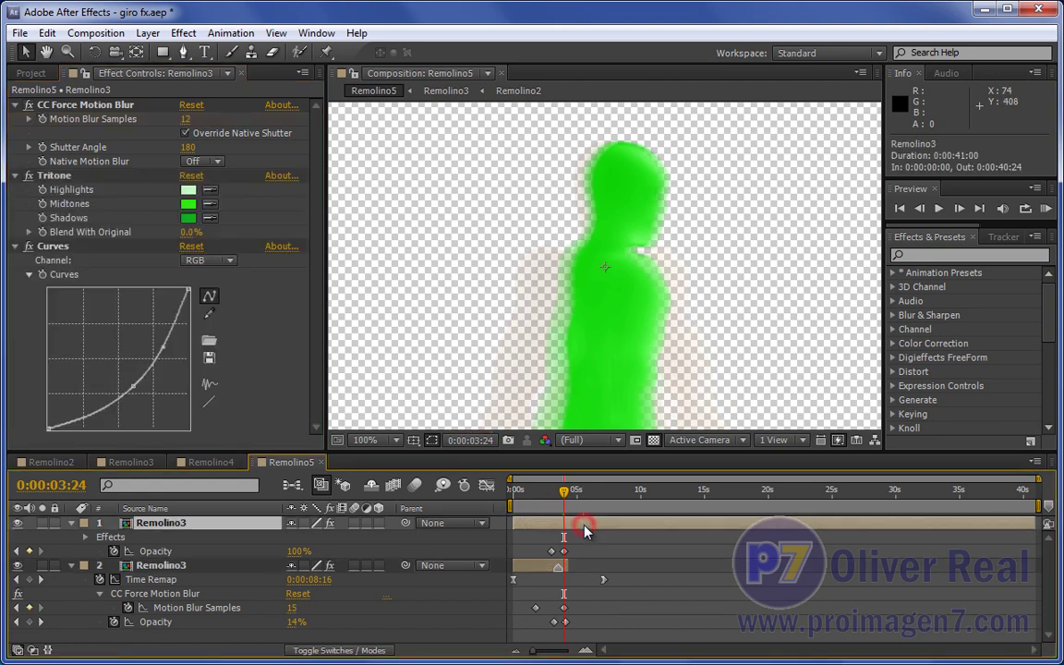
left_click(514, 523)
left_click_drag(514, 523, 548, 522)
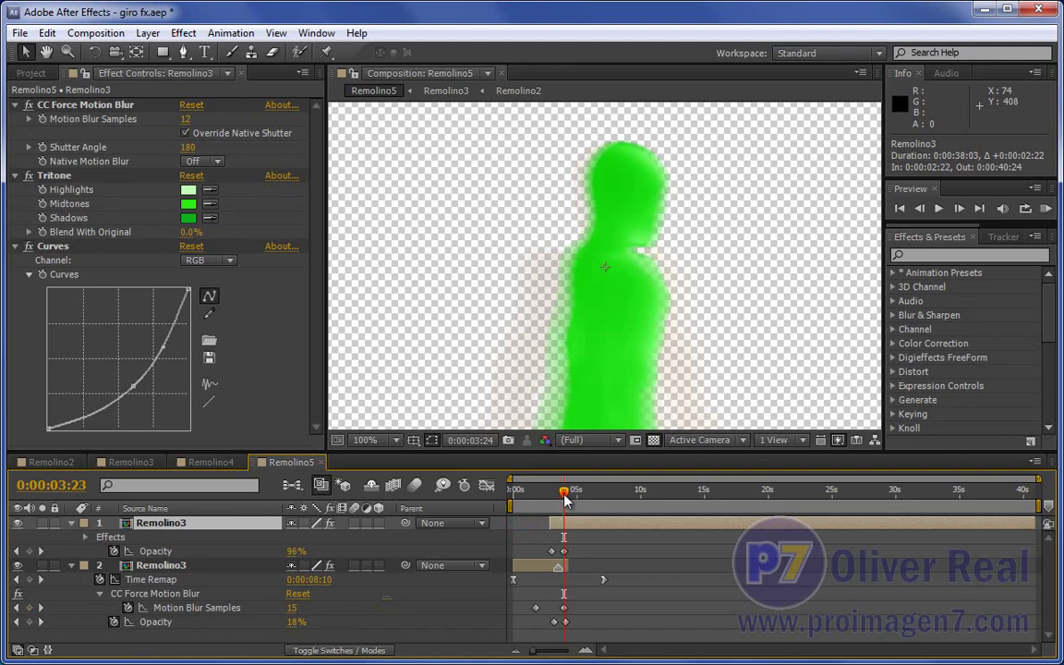
left_click_drag(565, 499, 551, 499)
left_click(570, 524)
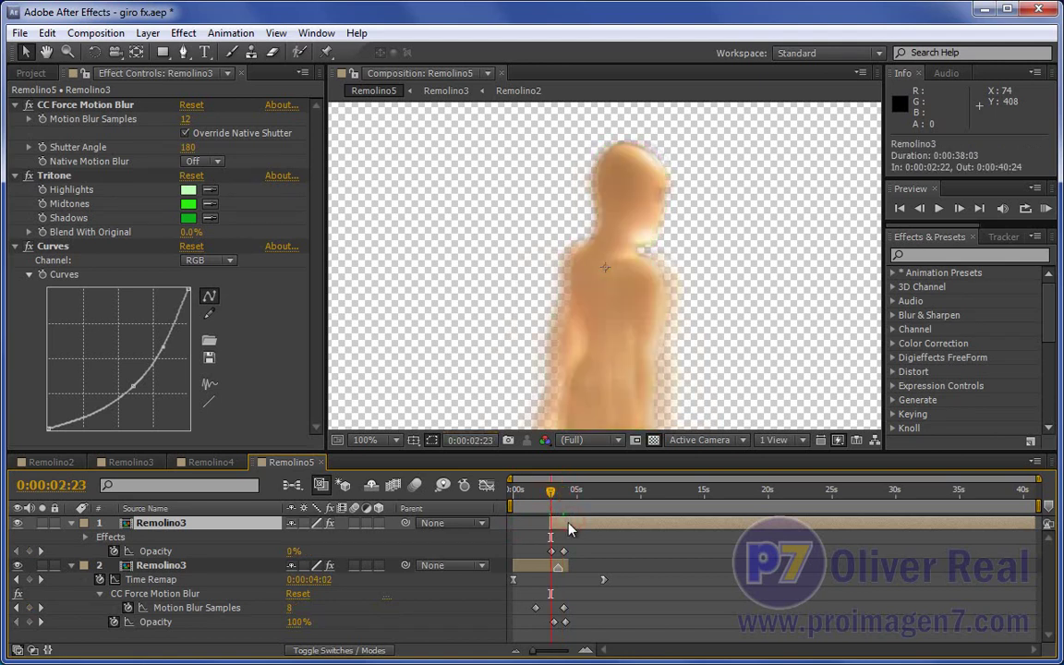
key("Page_Up")
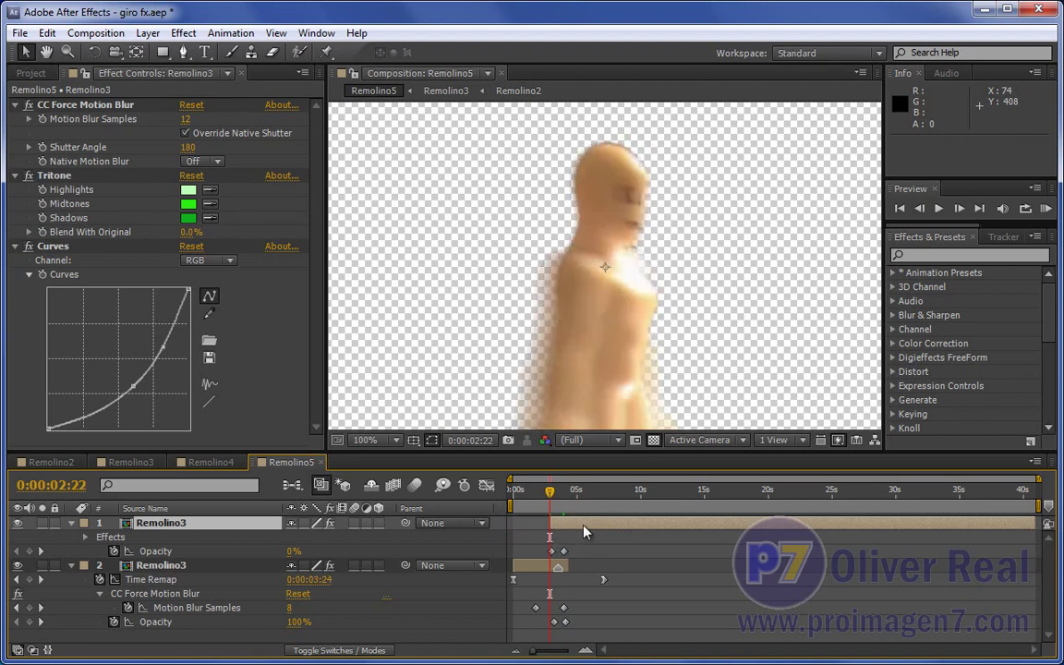
Keyframe Motion Blur Samples from 15 at 0:00:02:22 down to 1 at 0:00:05:09
left_click(45, 123)
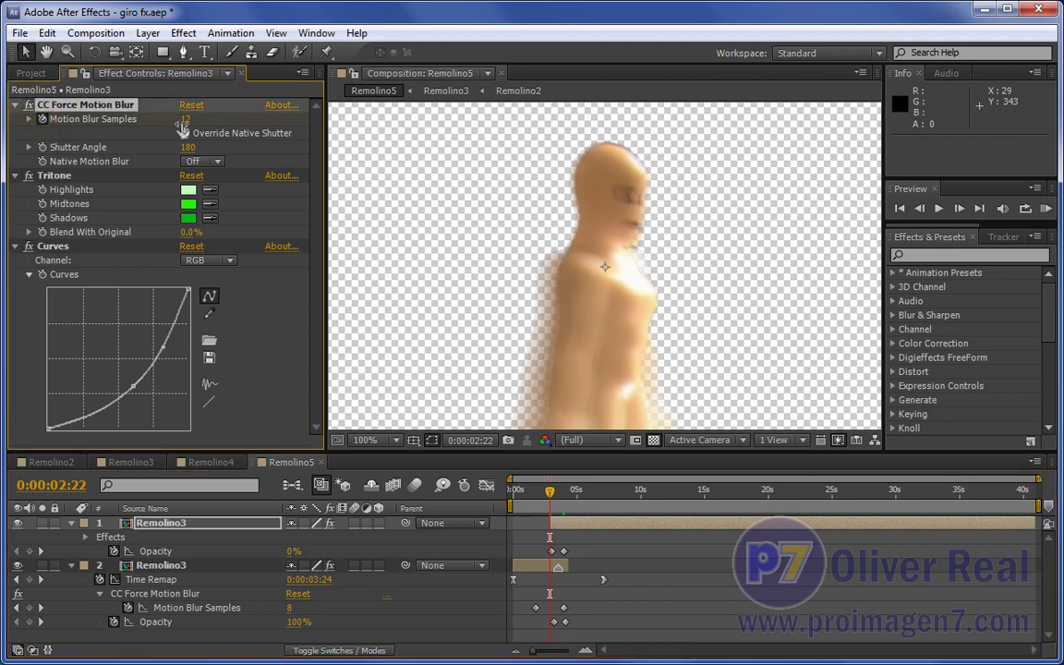
left_click(185, 120)
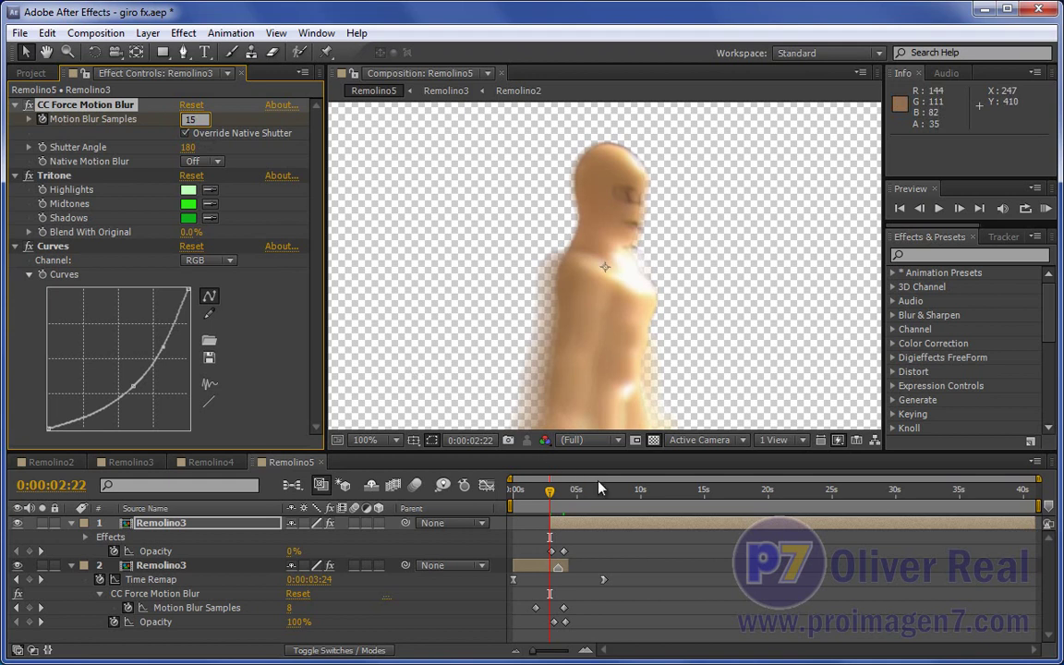
left_click(581, 497)
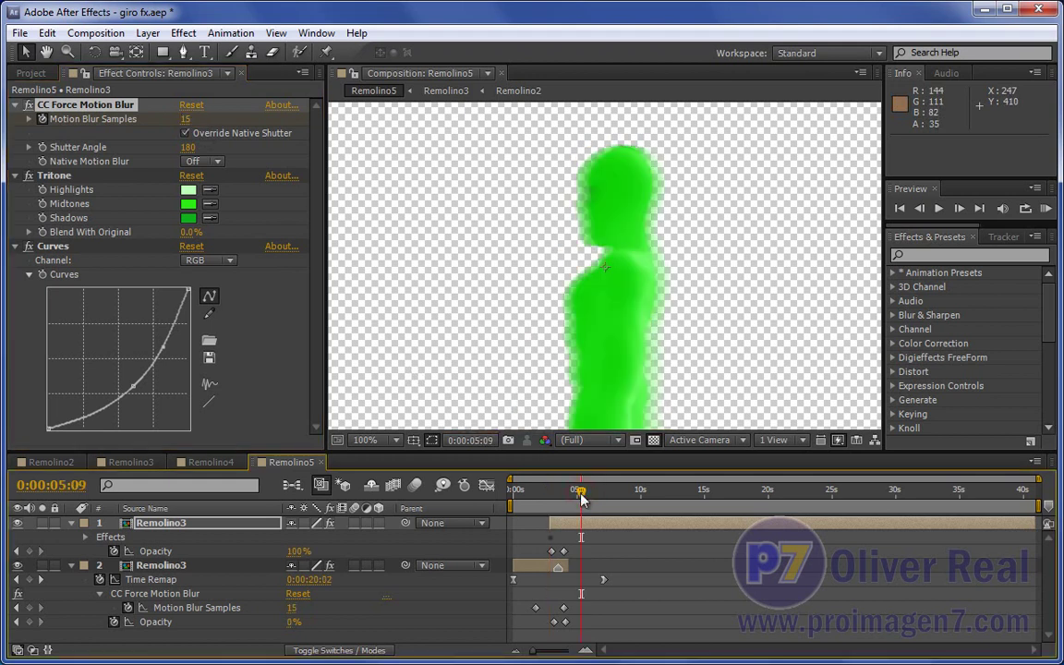
left_click(581, 497)
left_click(589, 497)
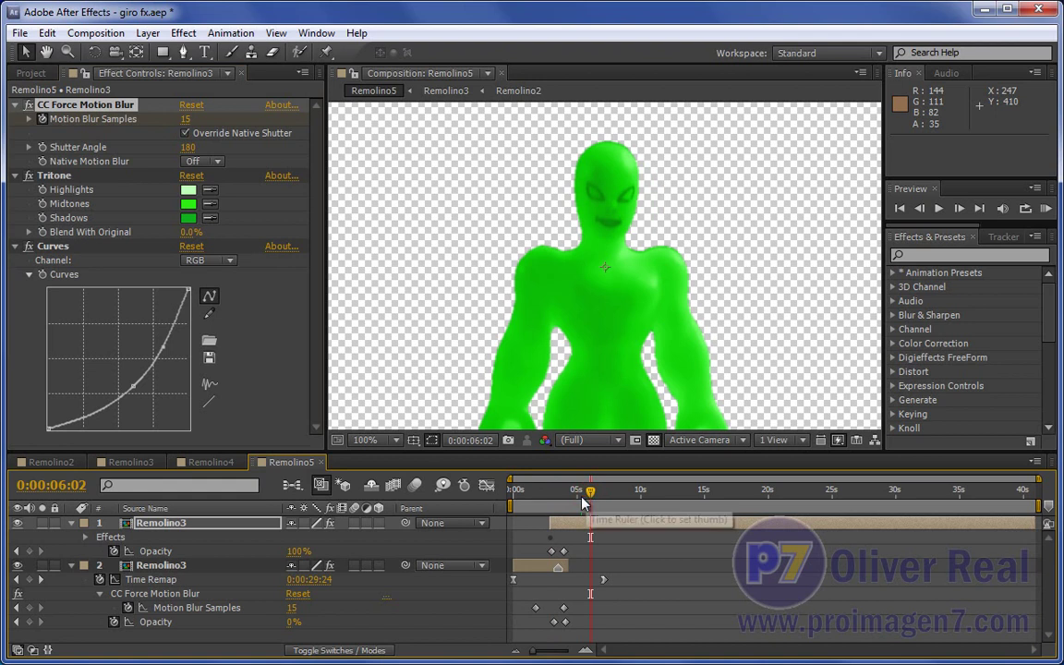
left_click(582, 501)
left_click(188, 118)
type("1")
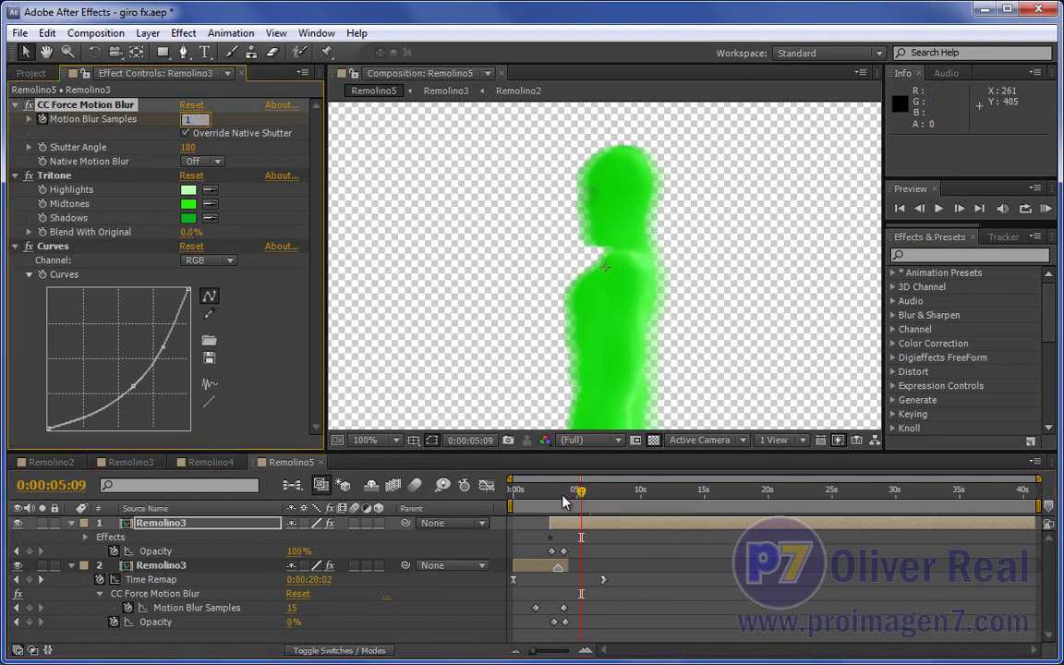
left_click(231, 524)
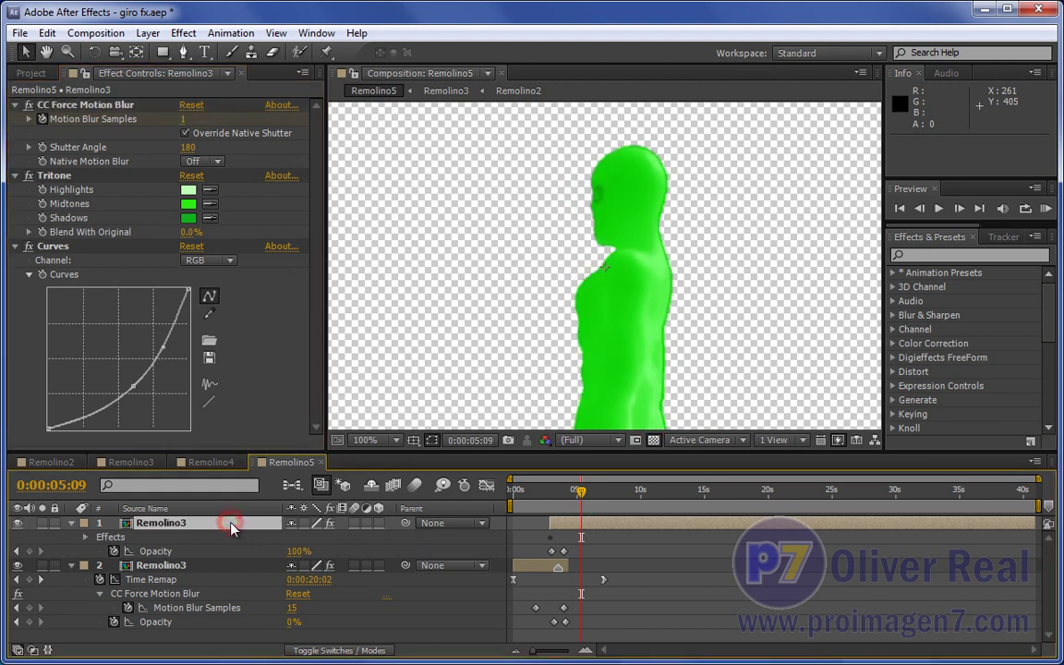
key("u")
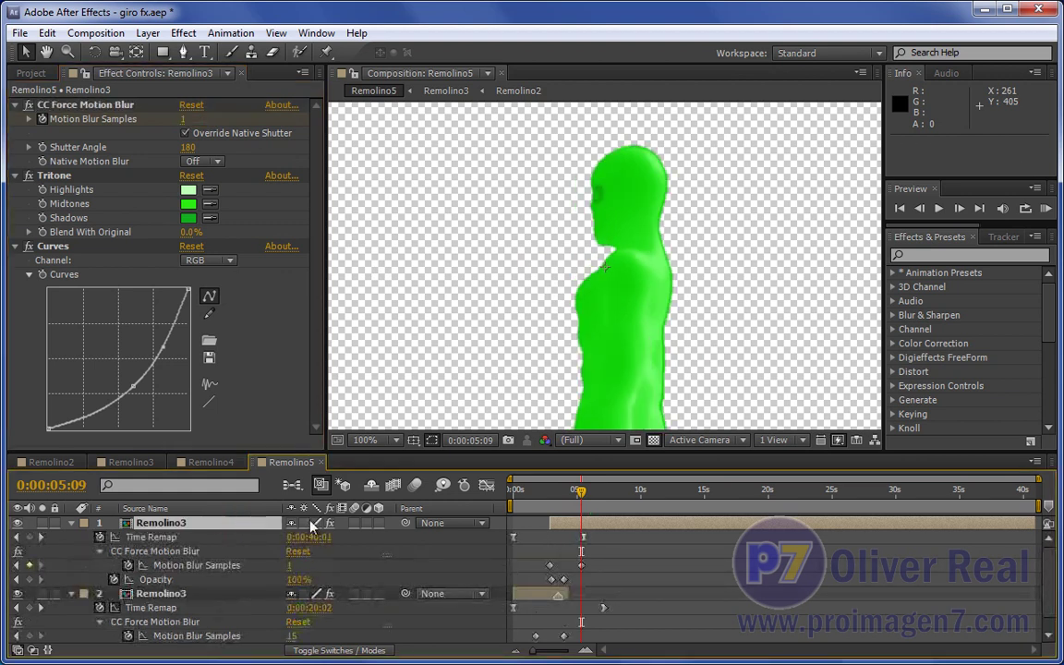
Enlarge the timeline panel and preview the full animation from the start
left_click_drag(351, 454, 353, 417)
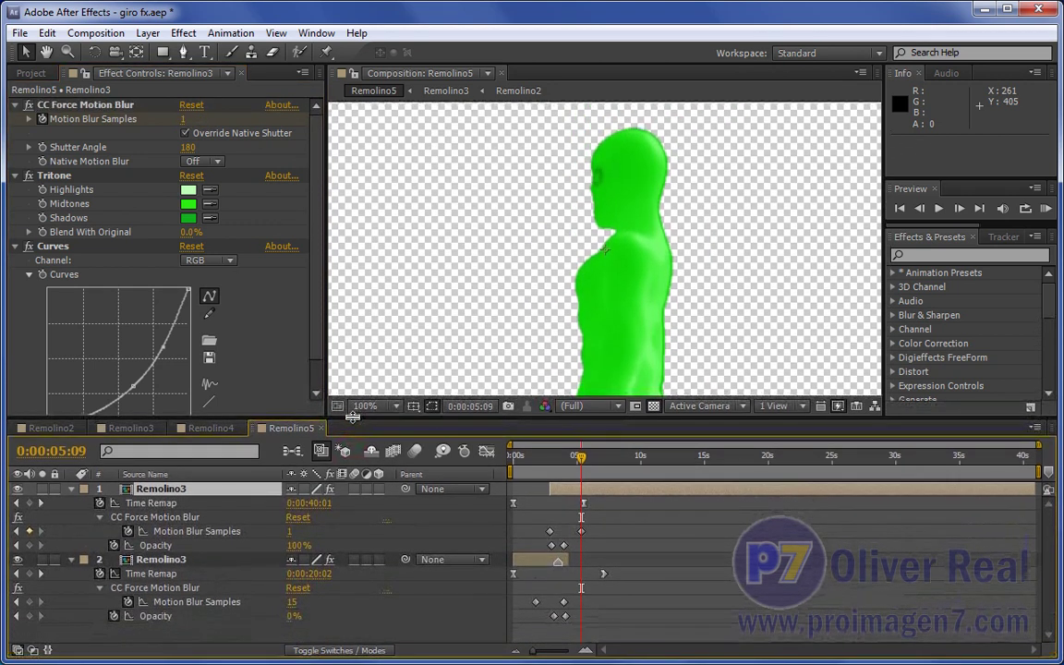
key("Home")
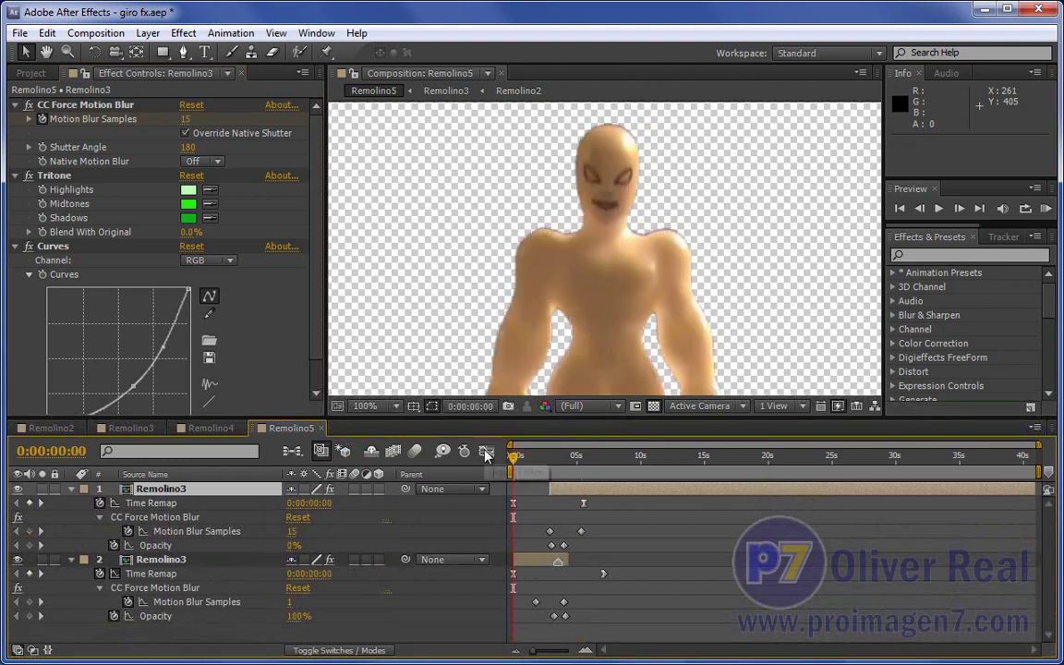
key("space")
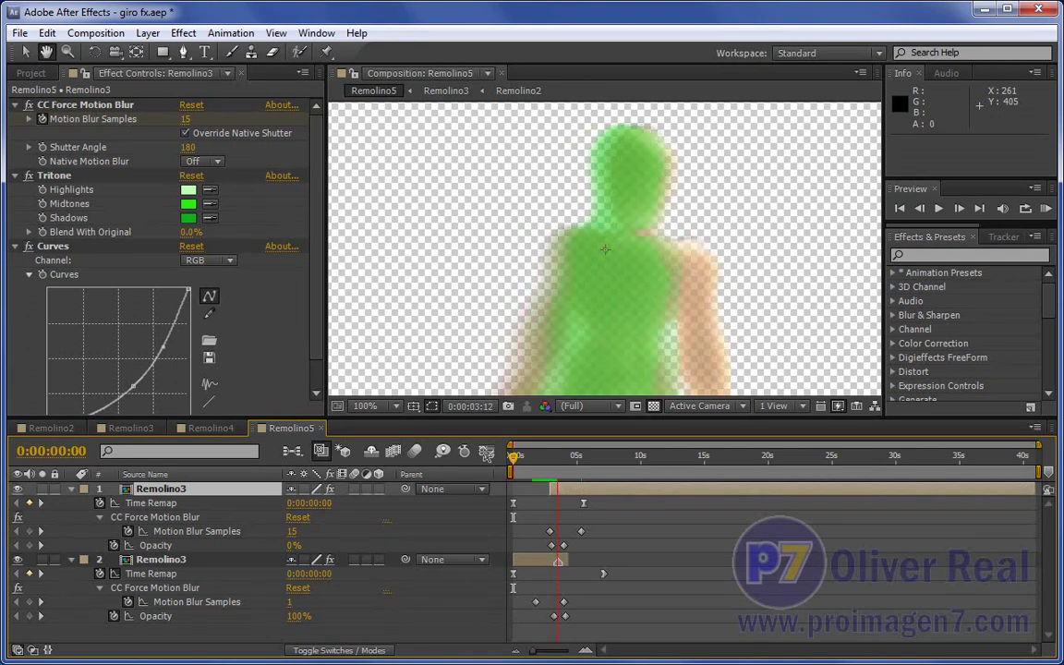
key("space")
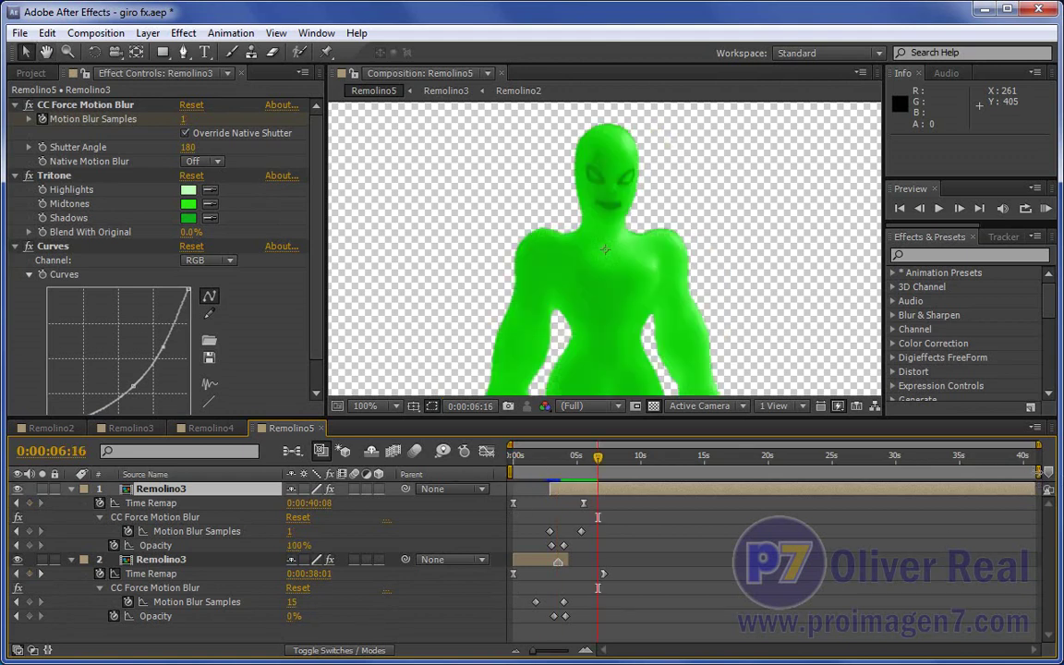
End the work area around 6 seconds and preview the shortened spin from 0:00:00:00
left_click_drag(1038, 471, 603, 471)
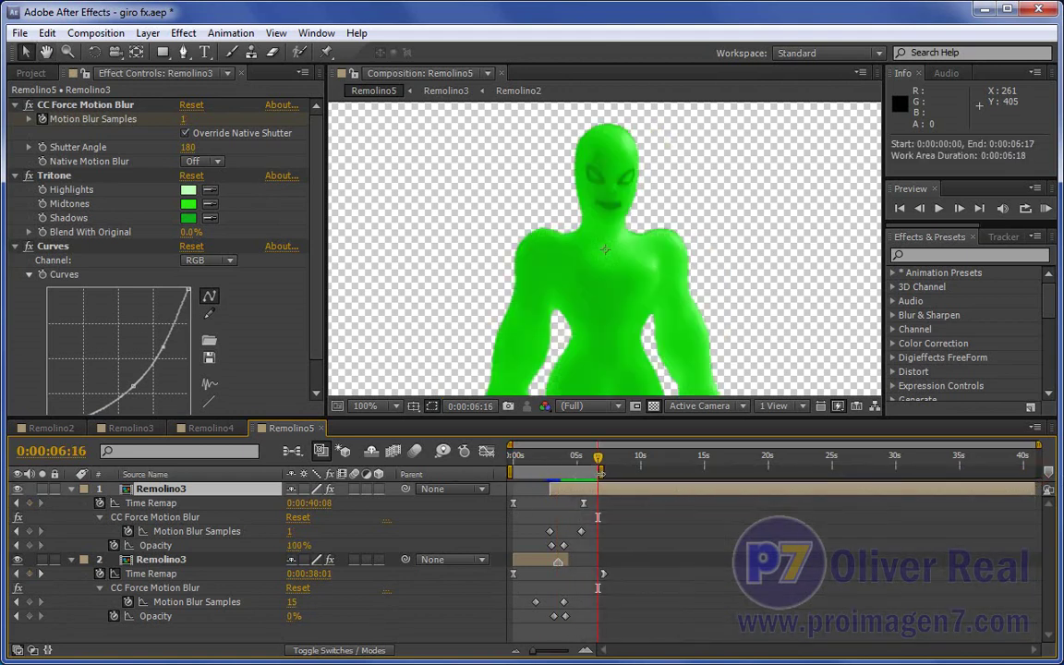
key("space")
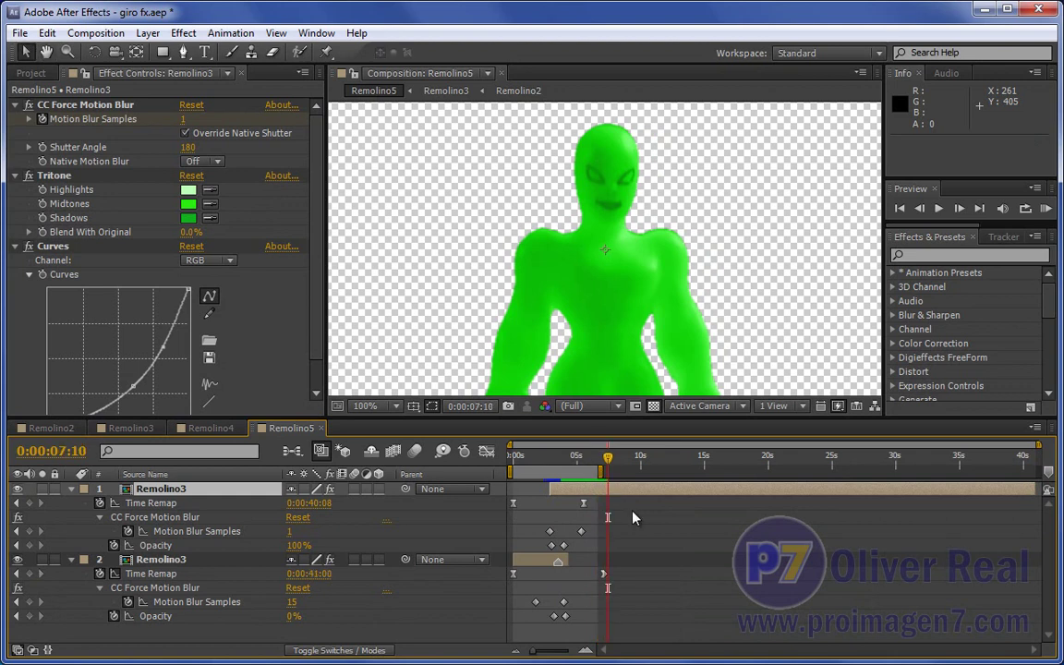
left_click_drag(577, 457, 492, 461)
key("space")
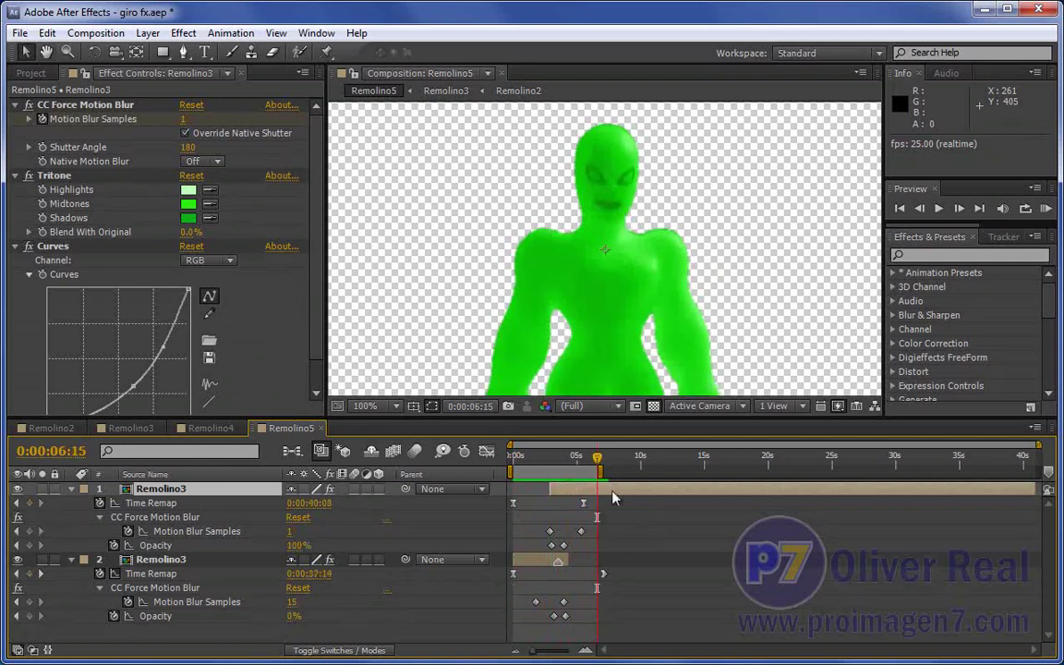
left_click(516, 455)
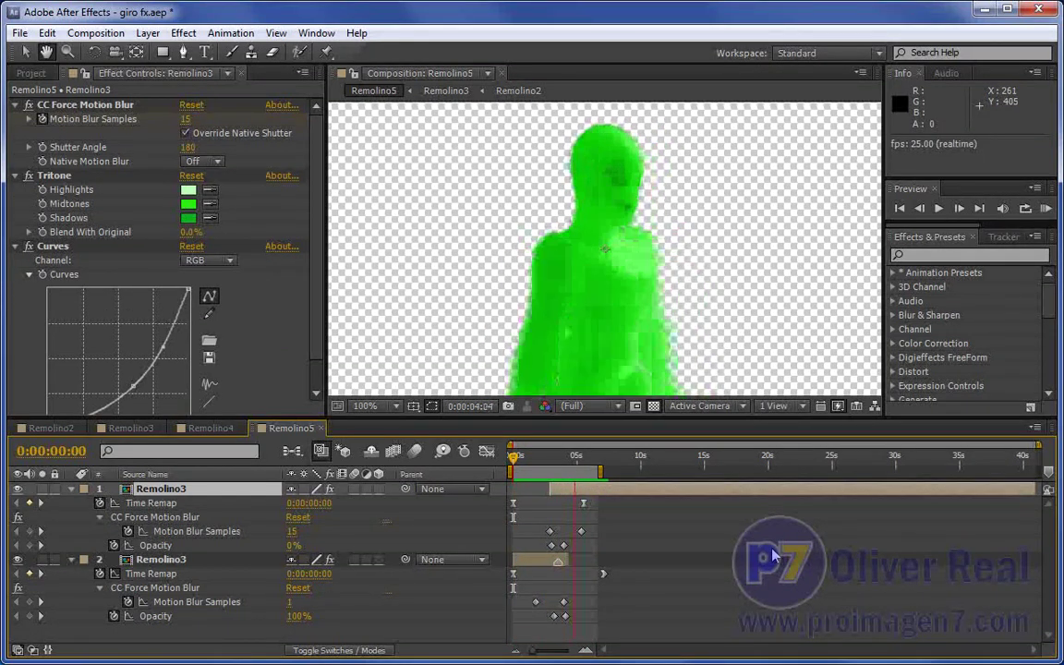
key("space")
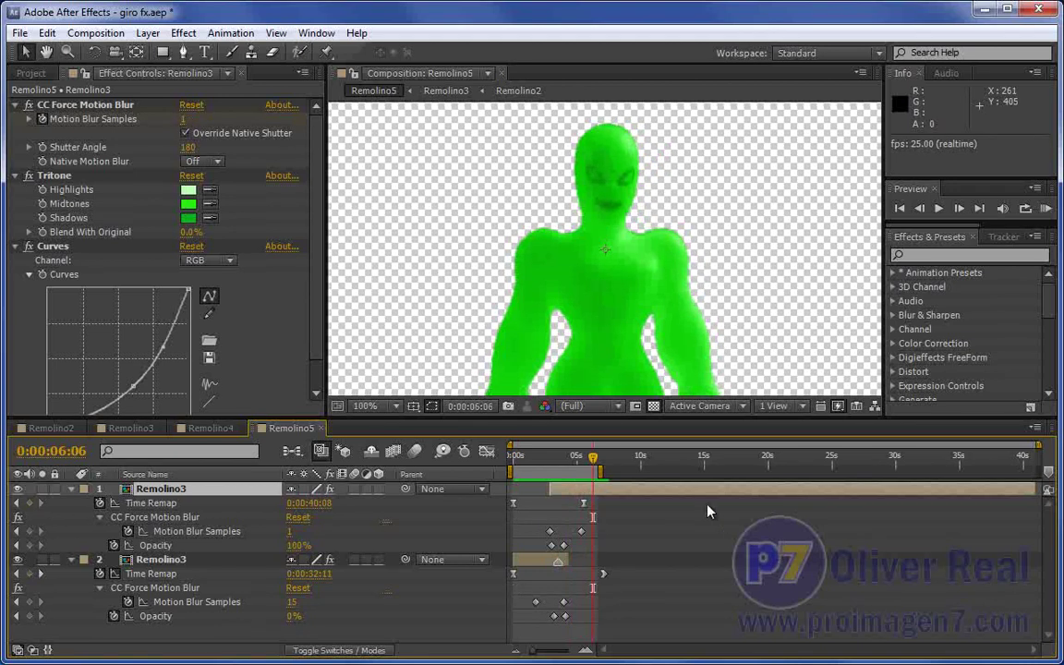
left_click_drag(581, 462, 582, 459)
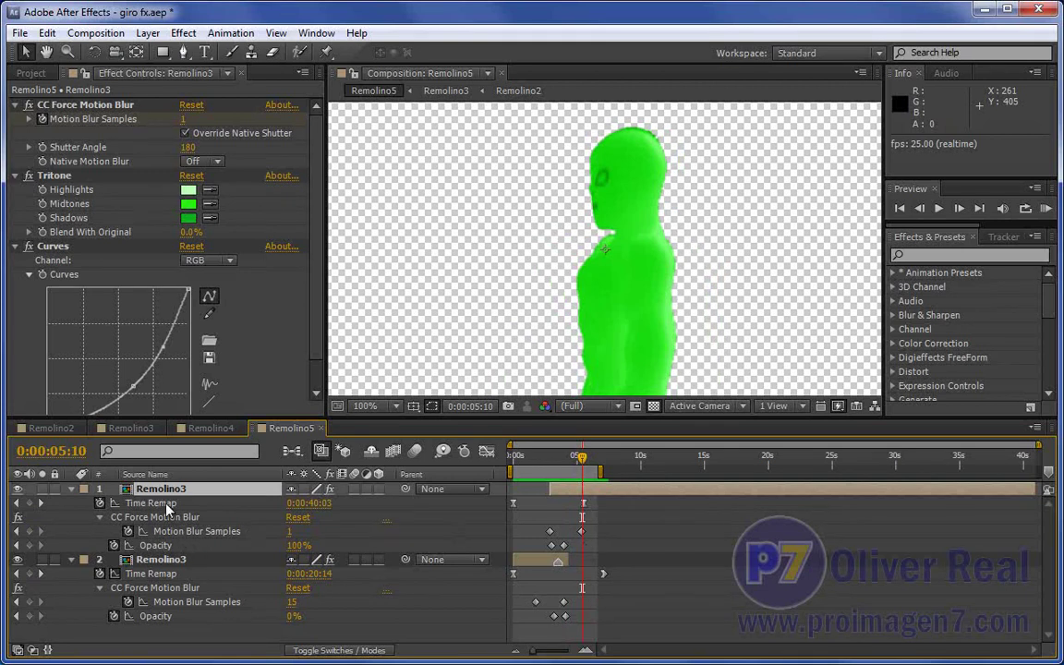
left_click_drag(582, 459, 582, 462)
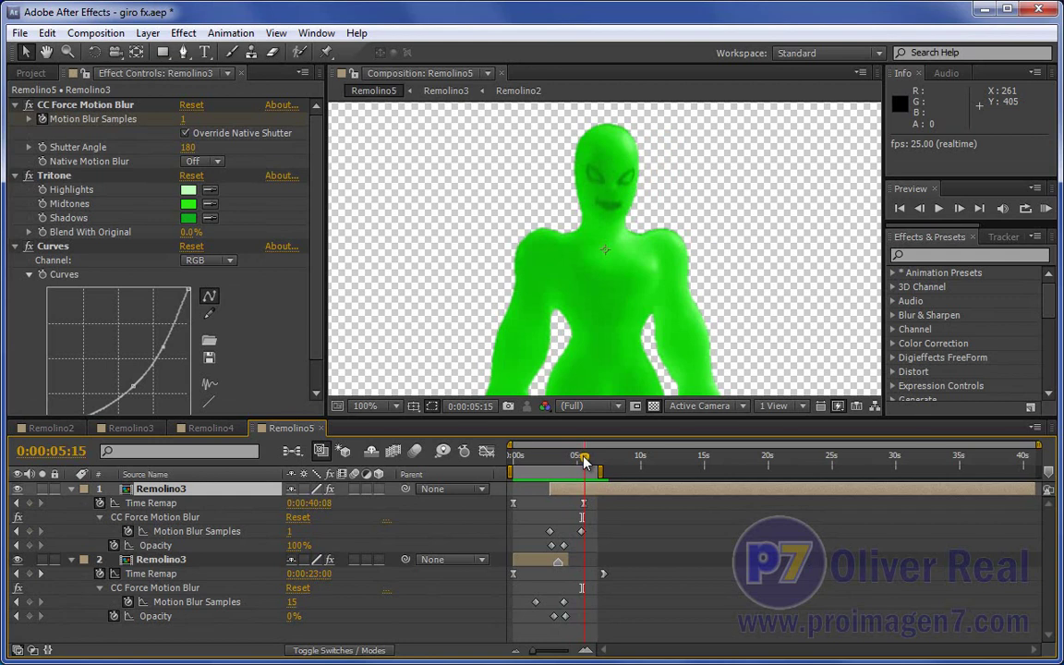
left_click(150, 503)
In the Graph Editor, drag the last Time Remap keyframe's speed down to nearly zero
left_click(487, 451)
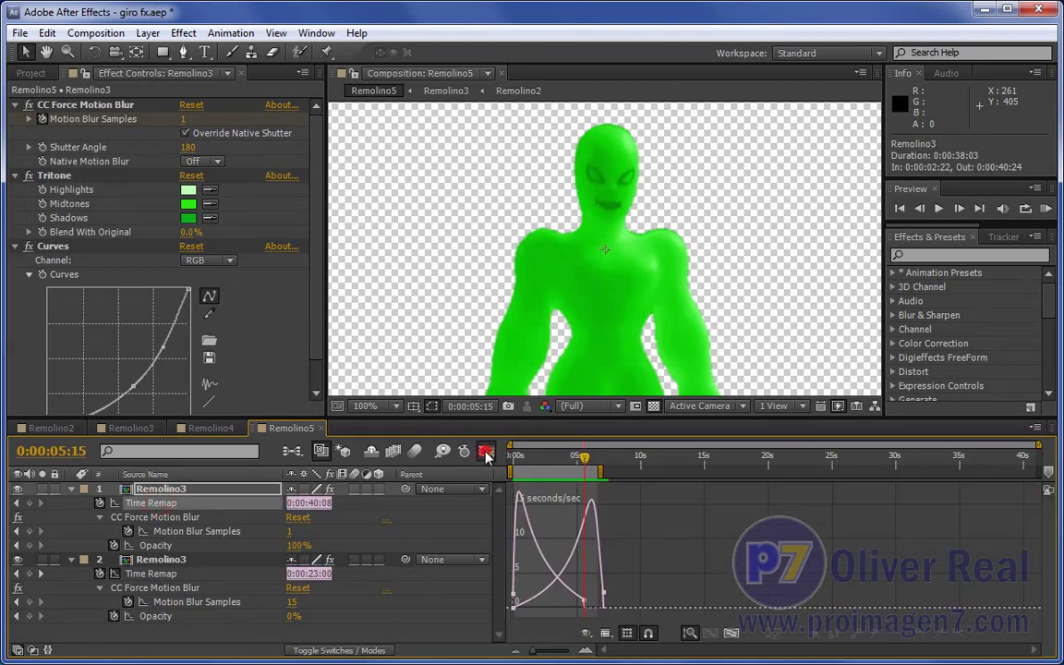
left_click_drag(586, 459, 587, 460)
left_click(585, 603)
left_click_drag(591, 610, 596, 617)
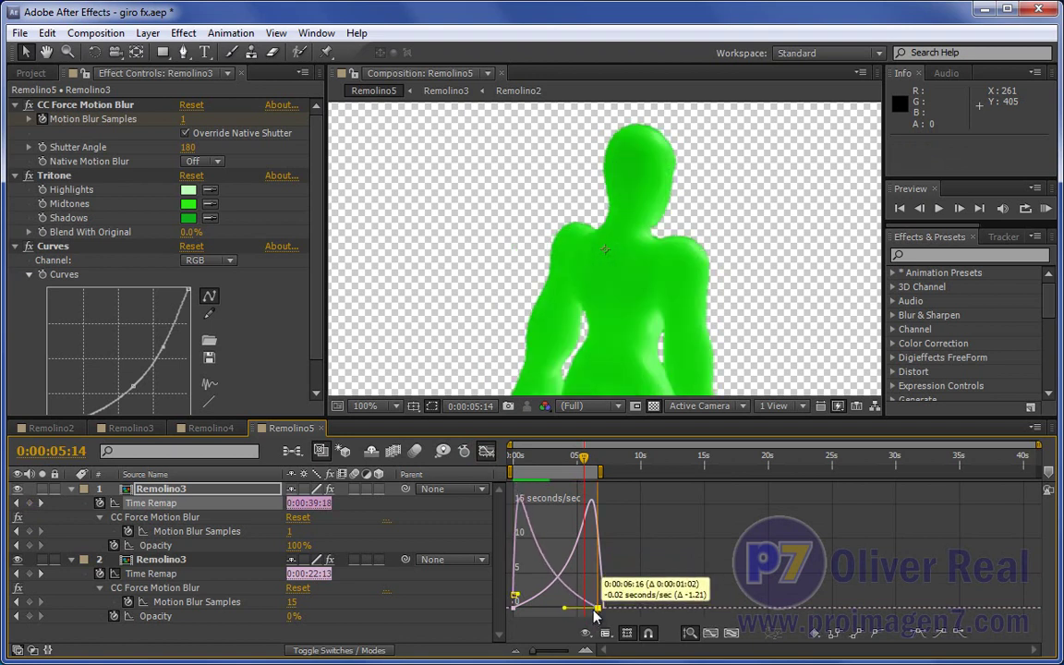
left_click_drag(596, 617, 595, 617)
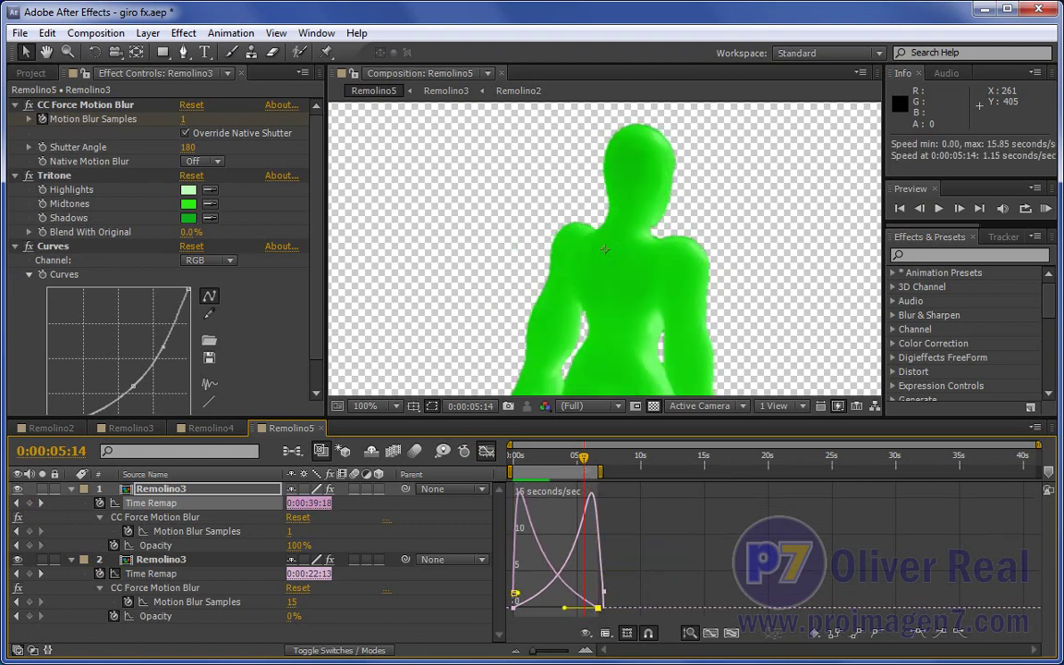
left_click_drag(588, 466, 598, 472)
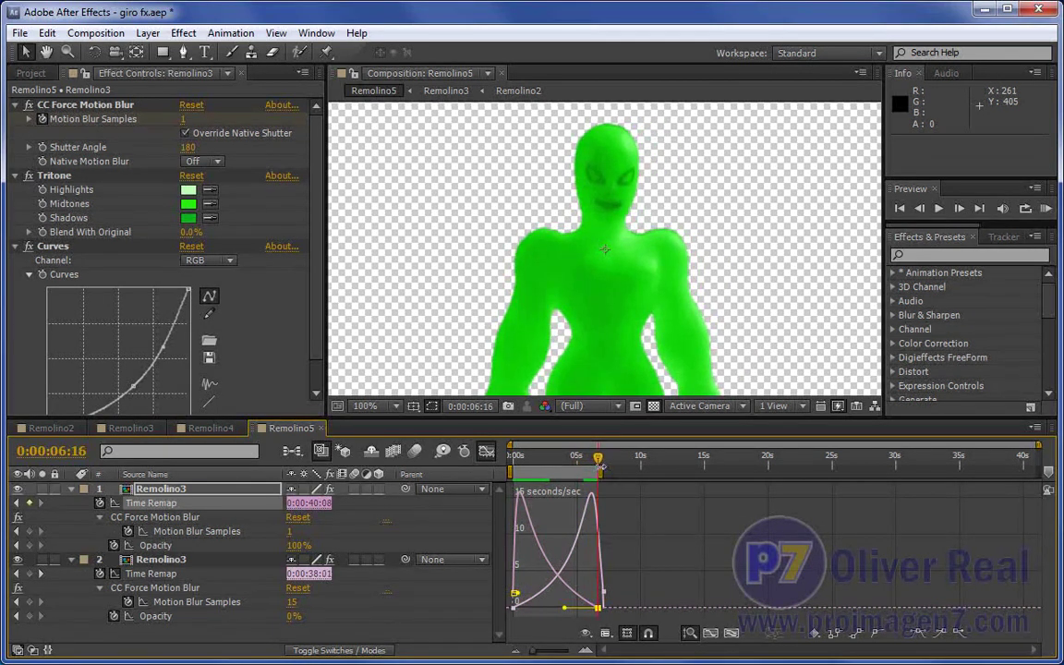
left_click(486, 452)
Preview the eased spin, scrub the blur from 0:00:03:11 to 0:00:04:08, then open Remolino4
key("space")
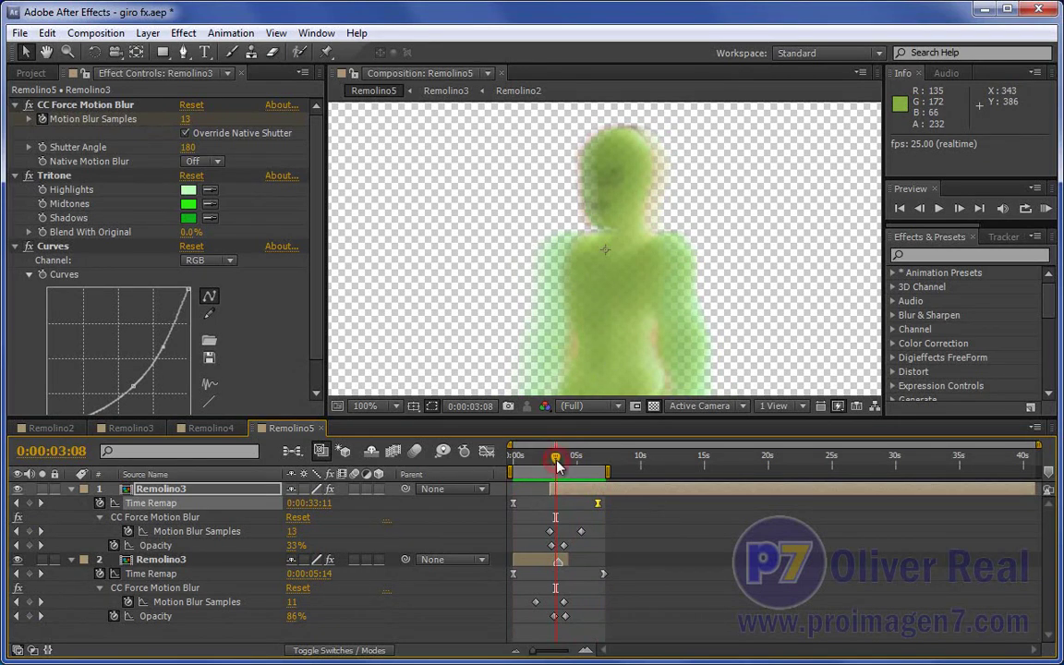
left_click_drag(557, 465, 560, 469)
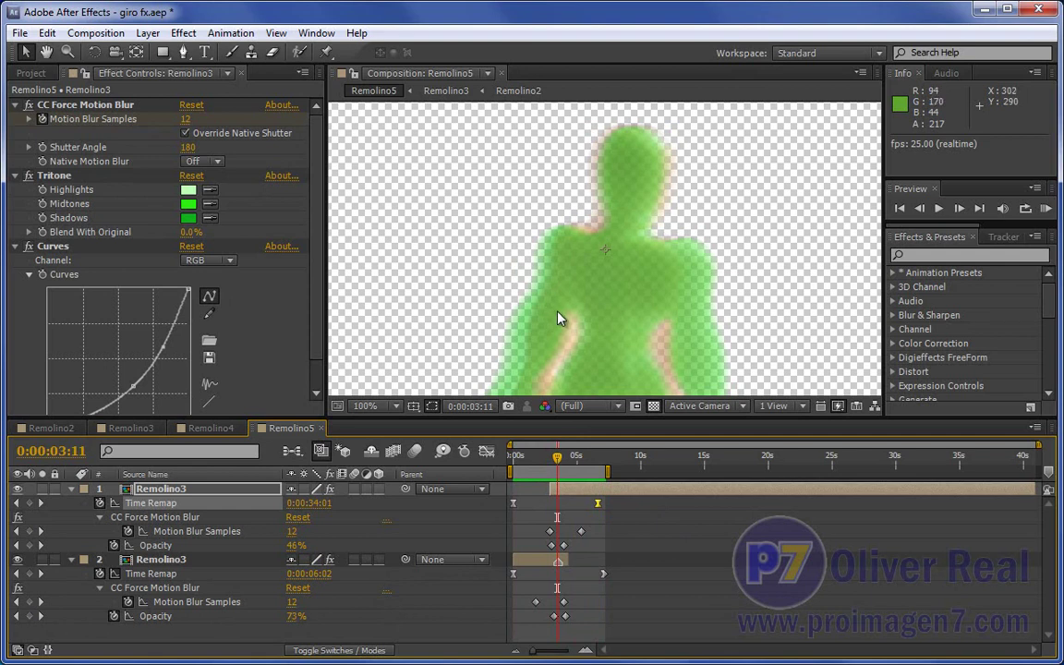
left_click_drag(557, 462, 601, 462)
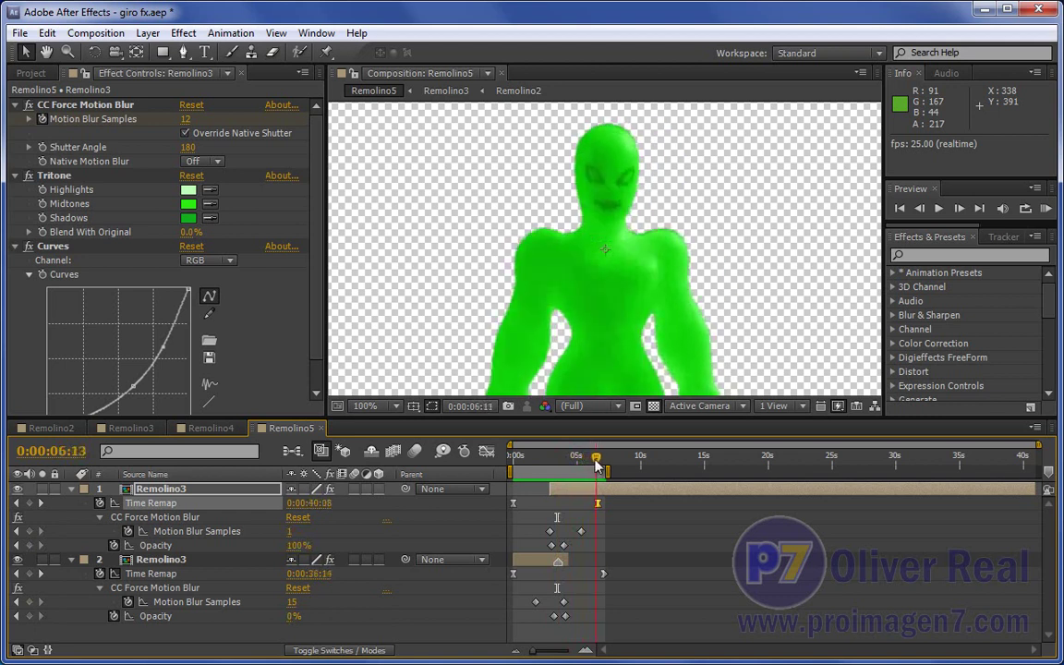
left_click(211, 429)
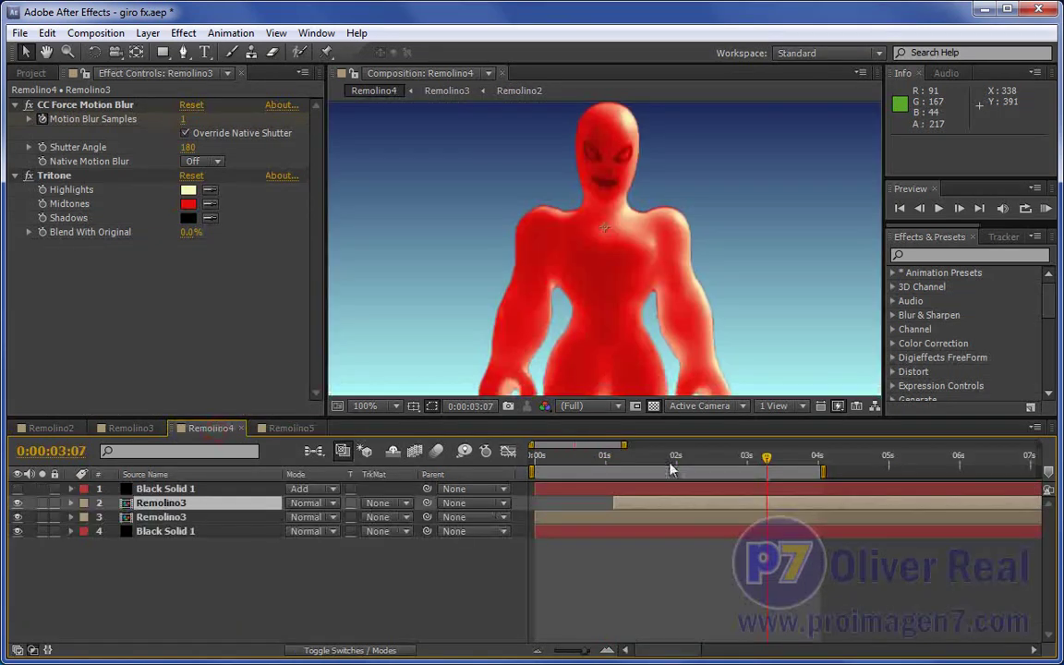
Make Black Solid 1 visible and set the viewer to 50% at Half resolution
left_click(16, 489)
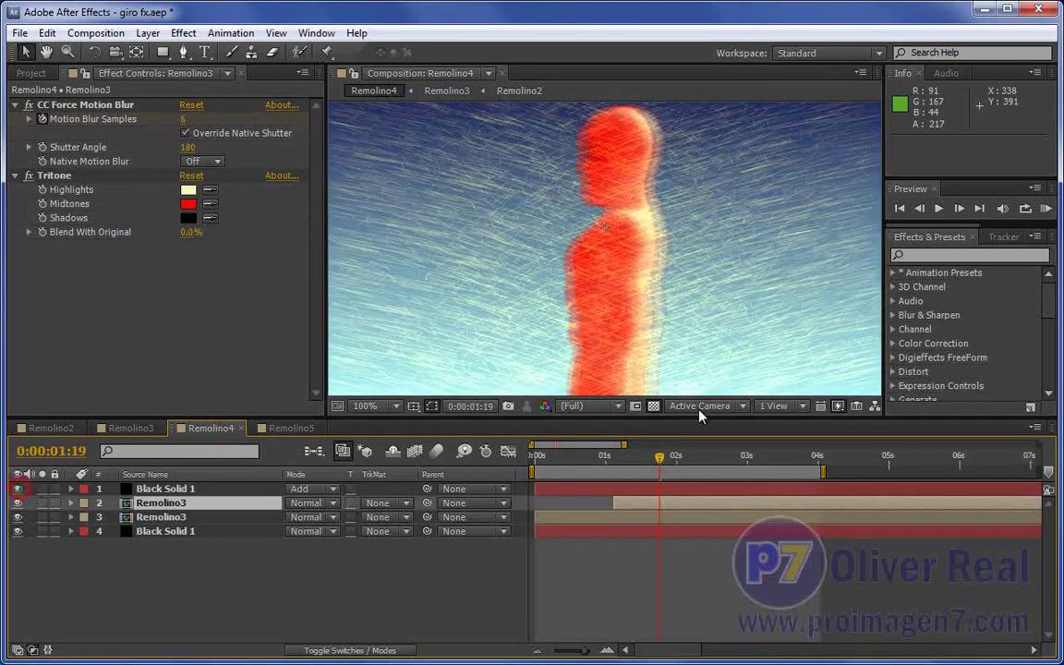
key("comma")
left_click(607, 455)
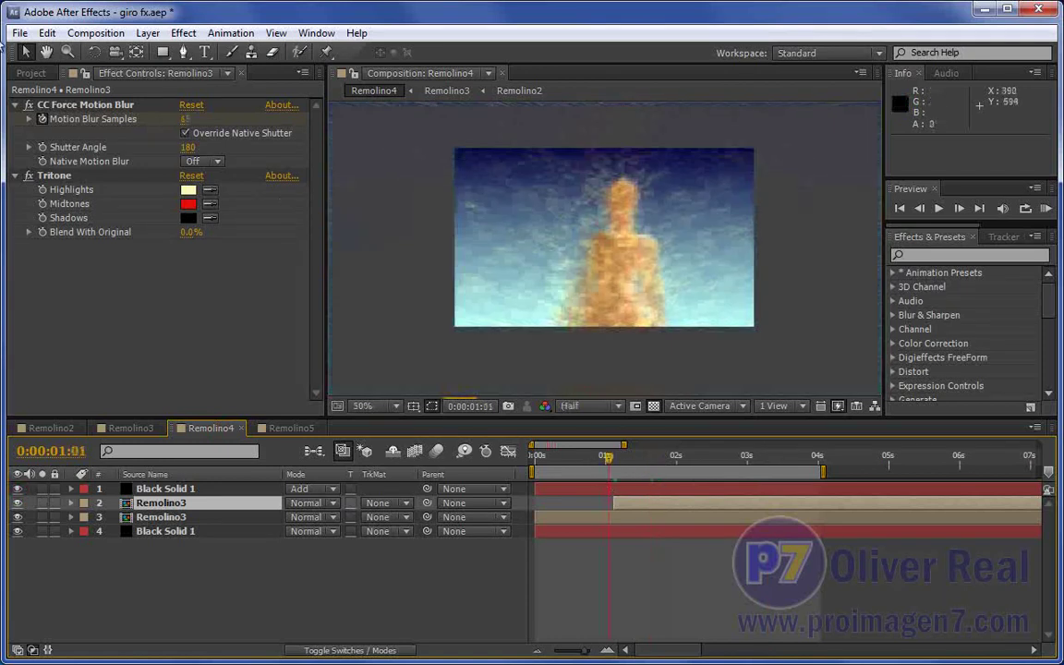
Purge all cached memory with Edit > Purge > All, then preview from the first frame
left_click(46, 32)
mouse_move(249, 363)
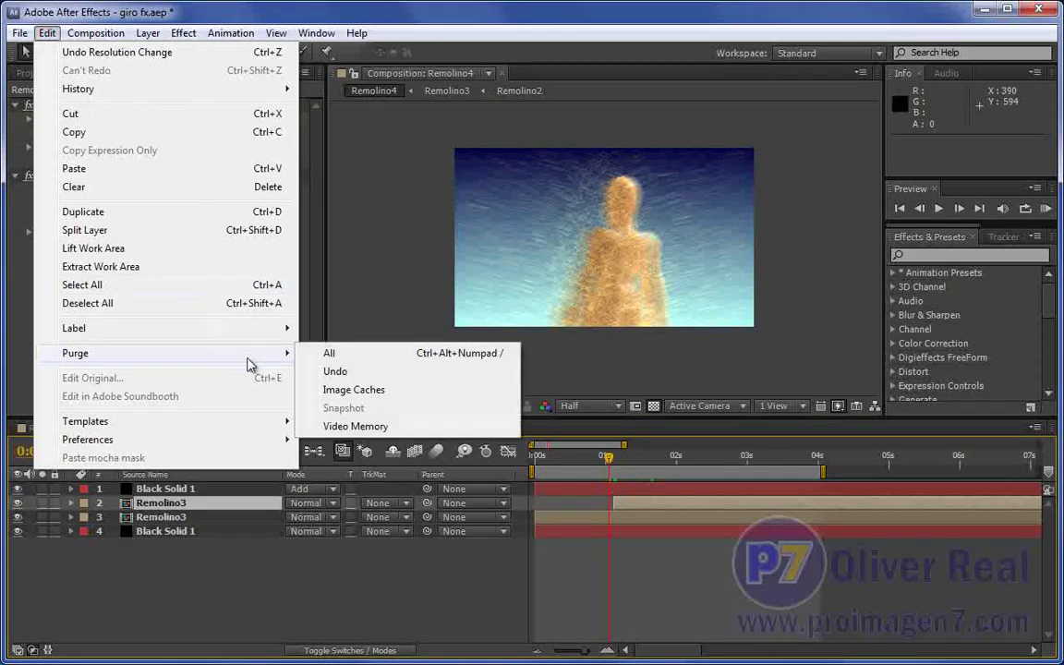
left_click(332, 355)
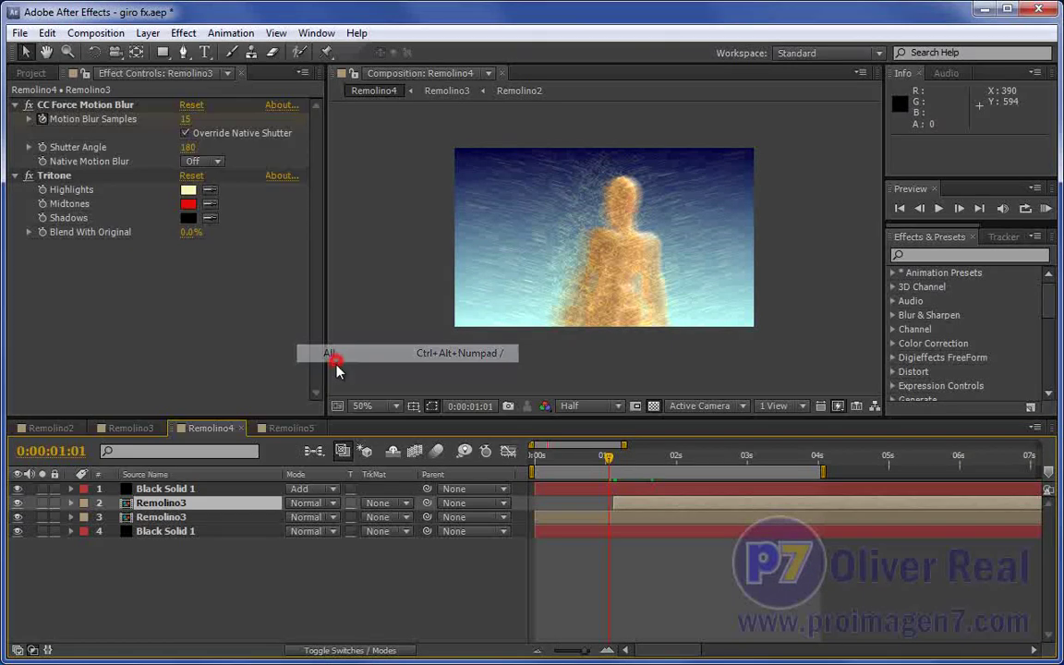
left_click(594, 456)
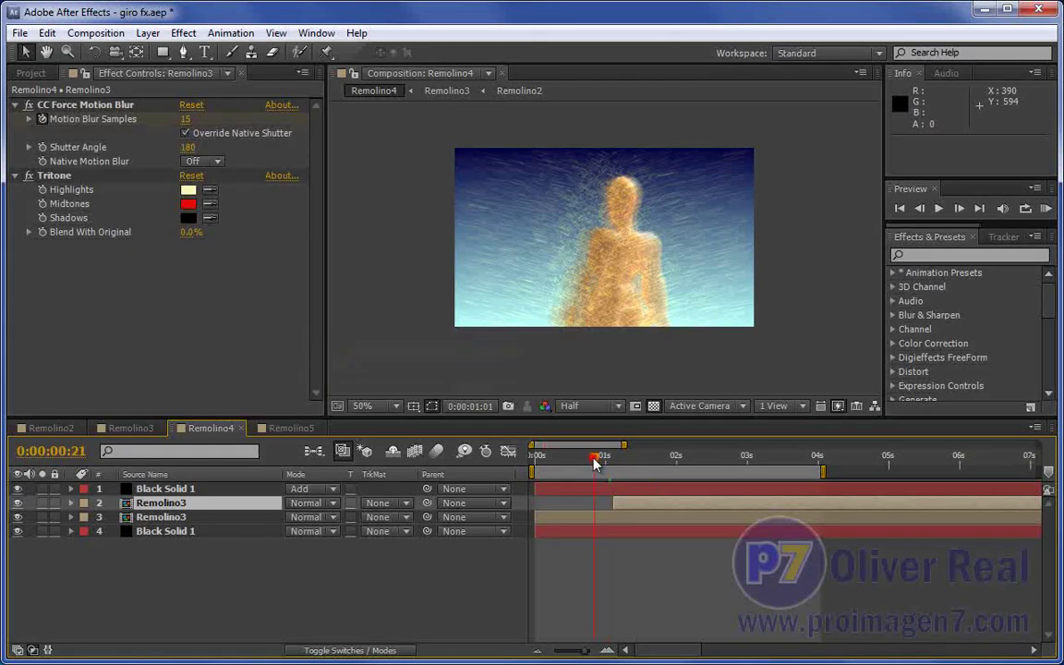
left_click(536, 458)
key("space")
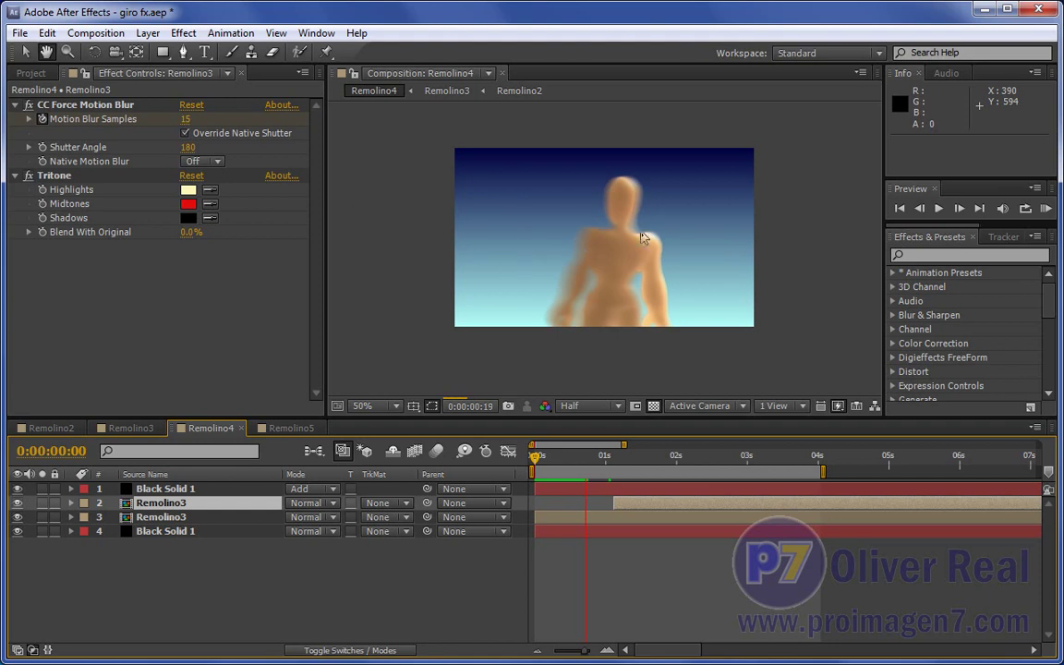
Step through 15 frames of the streaked red spin, play a preview, then switch to Remolino5
key("Page_Down")
key("Page_Down")
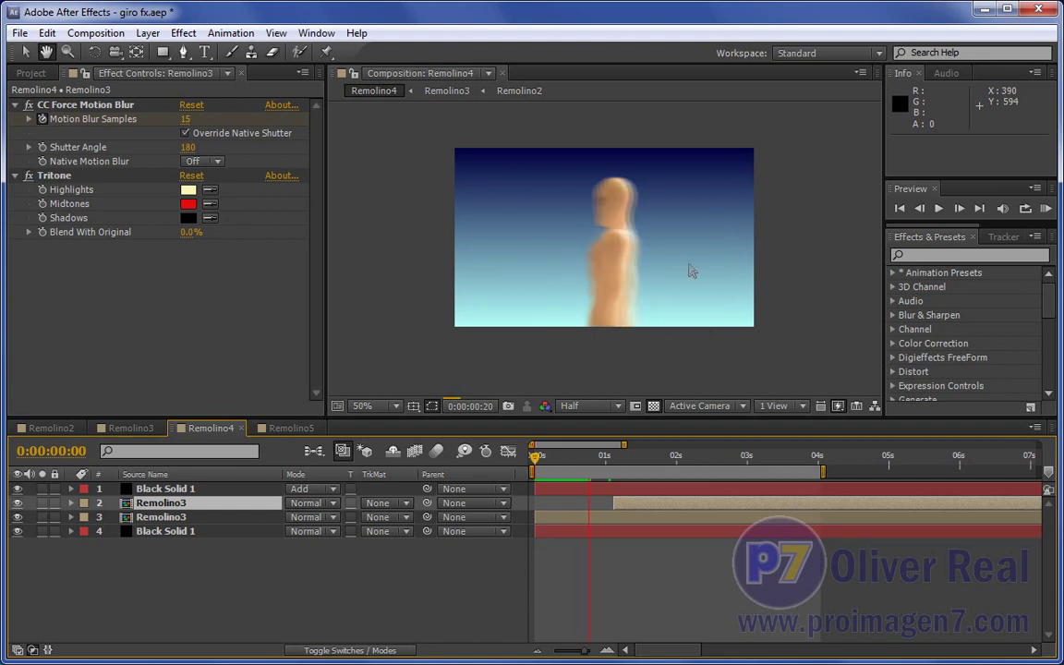
key("Page_Down")
key("Page_Down")
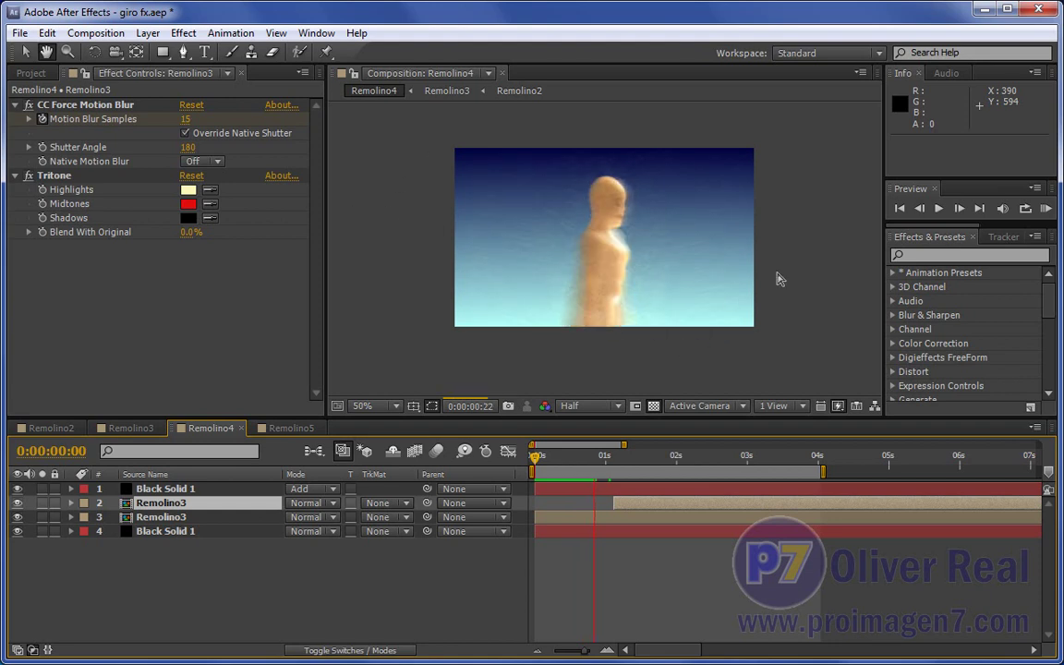
key("Page_Down")
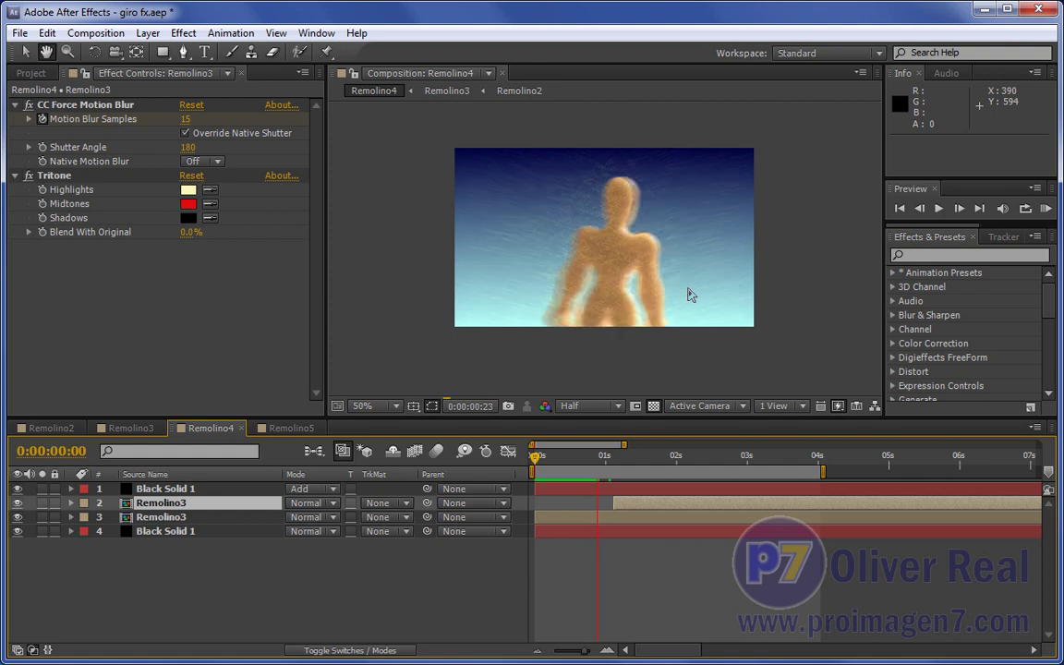
key("Page_Down")
key("Page_Down")
key("Page_Down")
key("Page_Down")
key("Page_Down")
key("Page_Down")
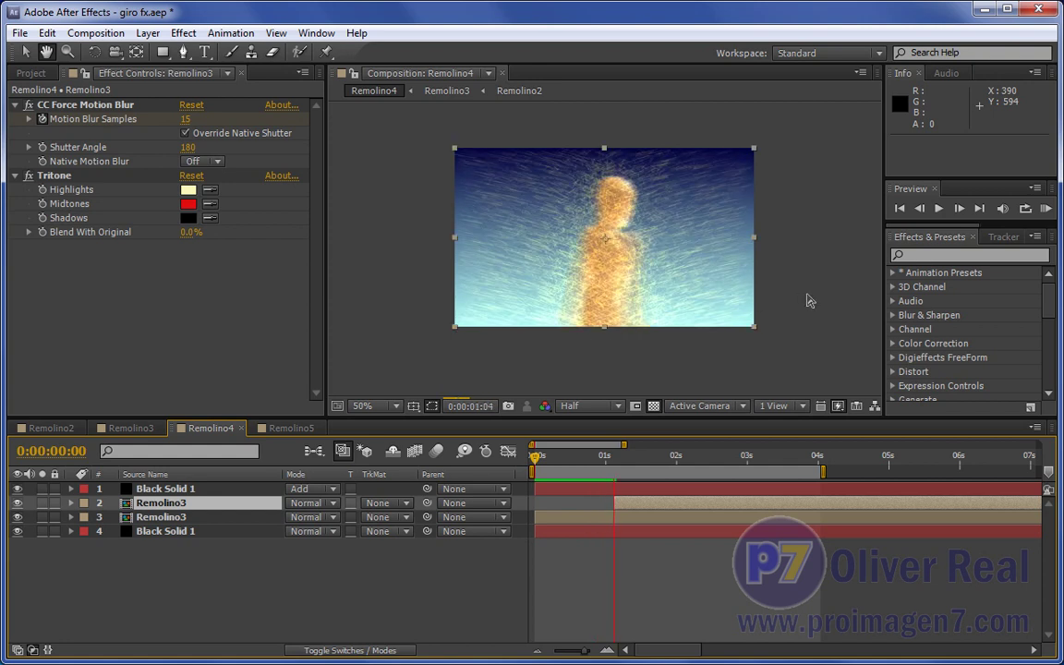
key("Page_Down")
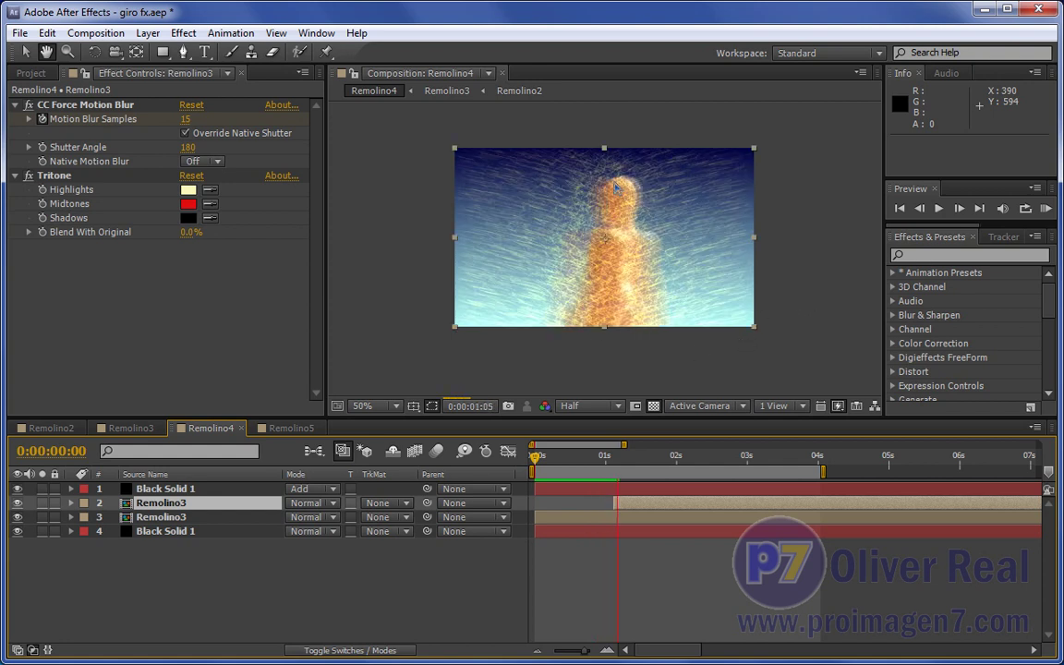
key("Page_Down")
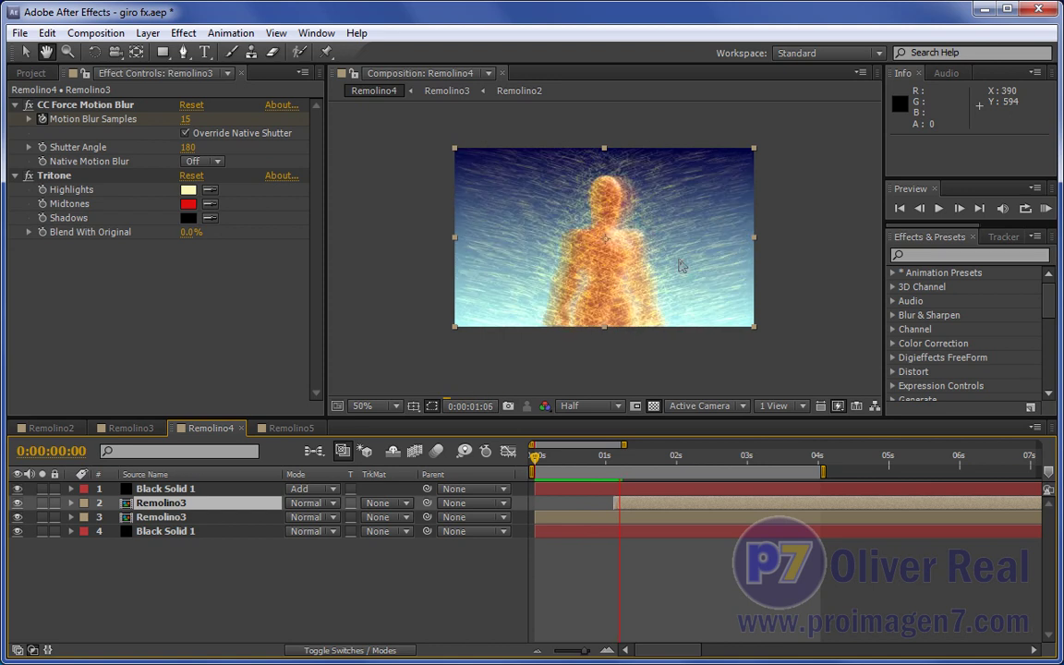
key("Page_Down")
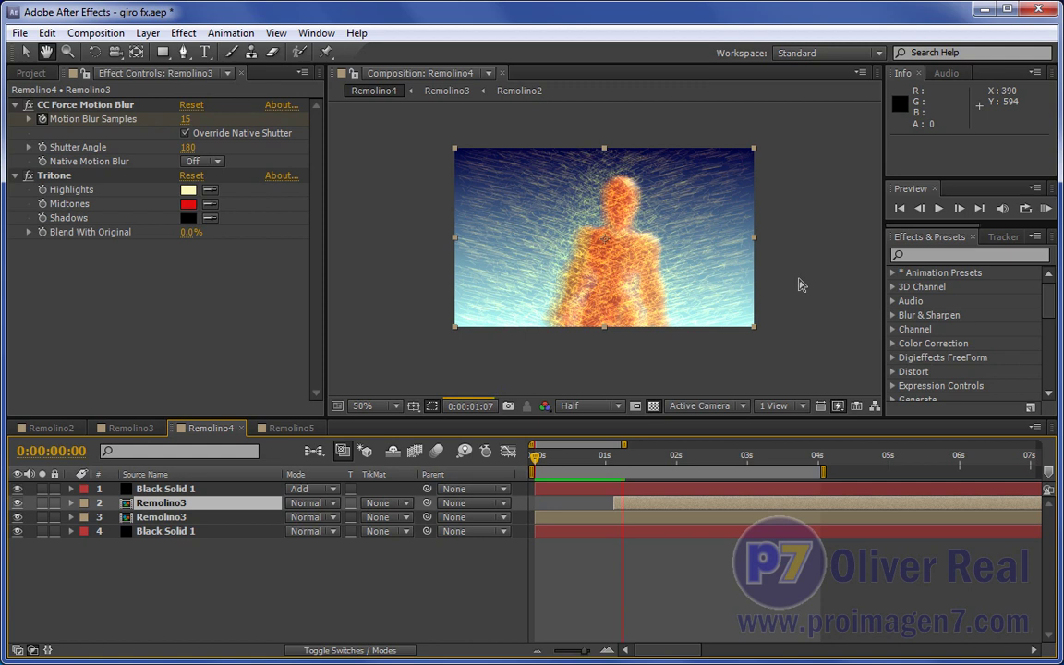
key("Page_Down")
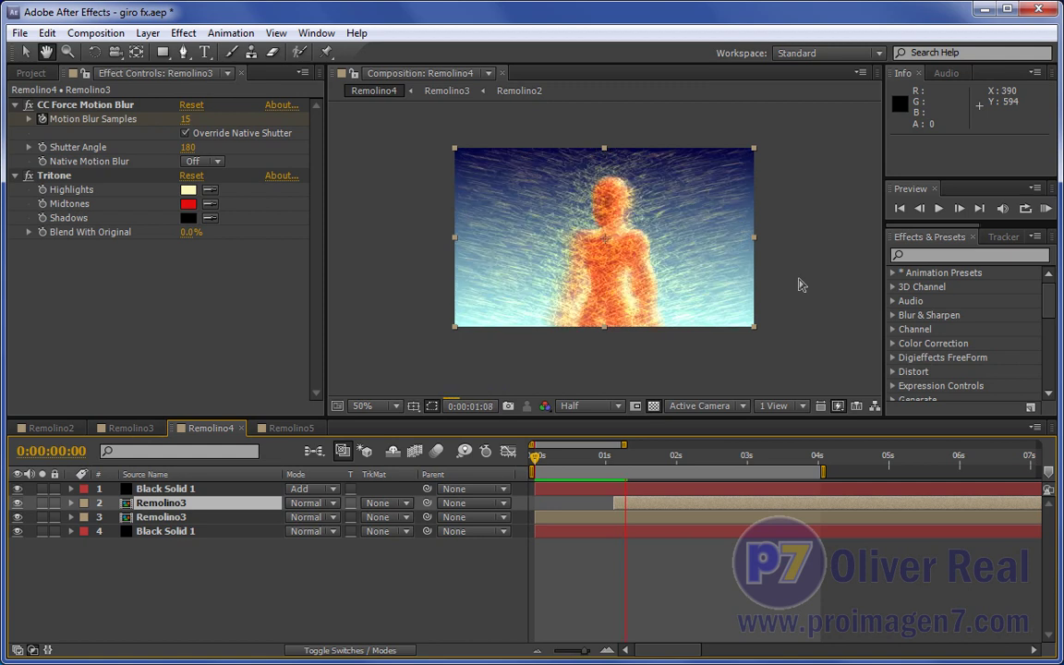
key("Page_Down")
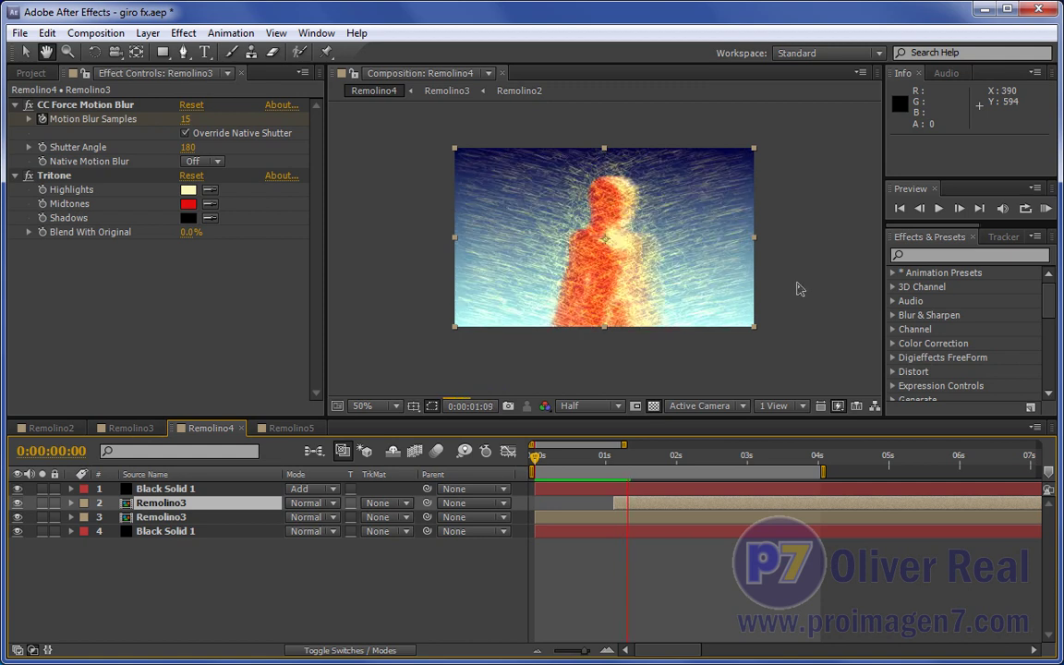
key("Page_Down")
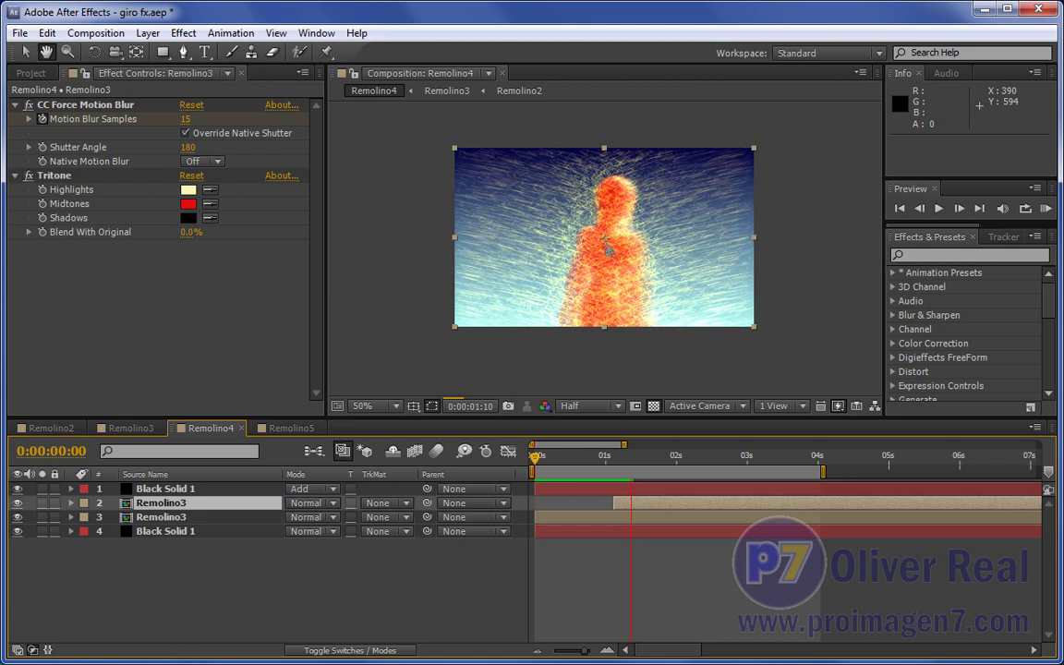
key("Page_Down")
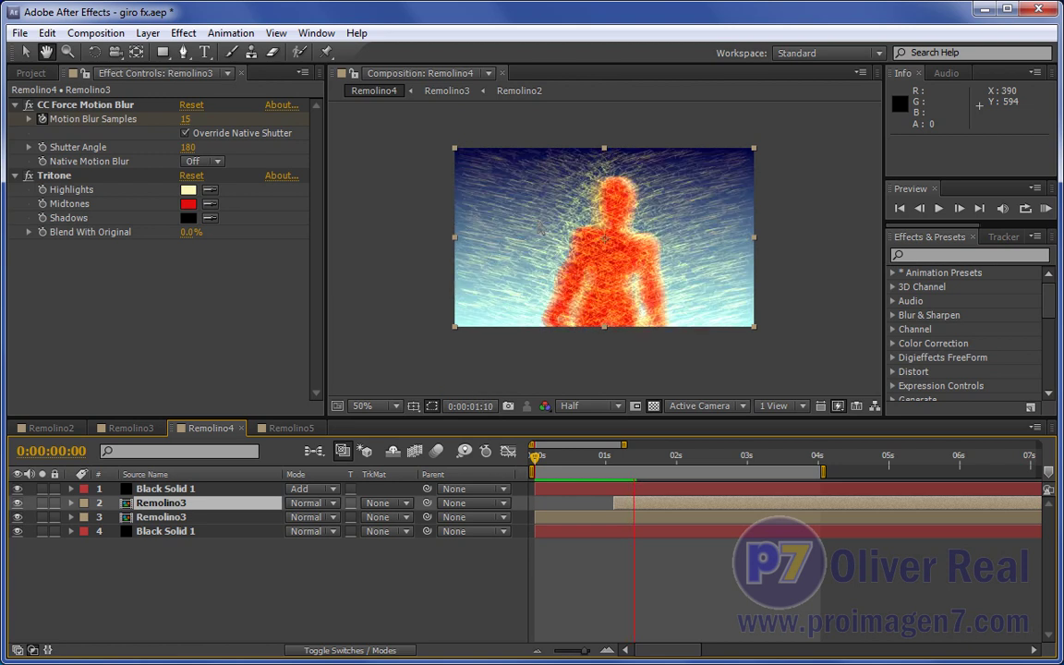
key("Page_Down")
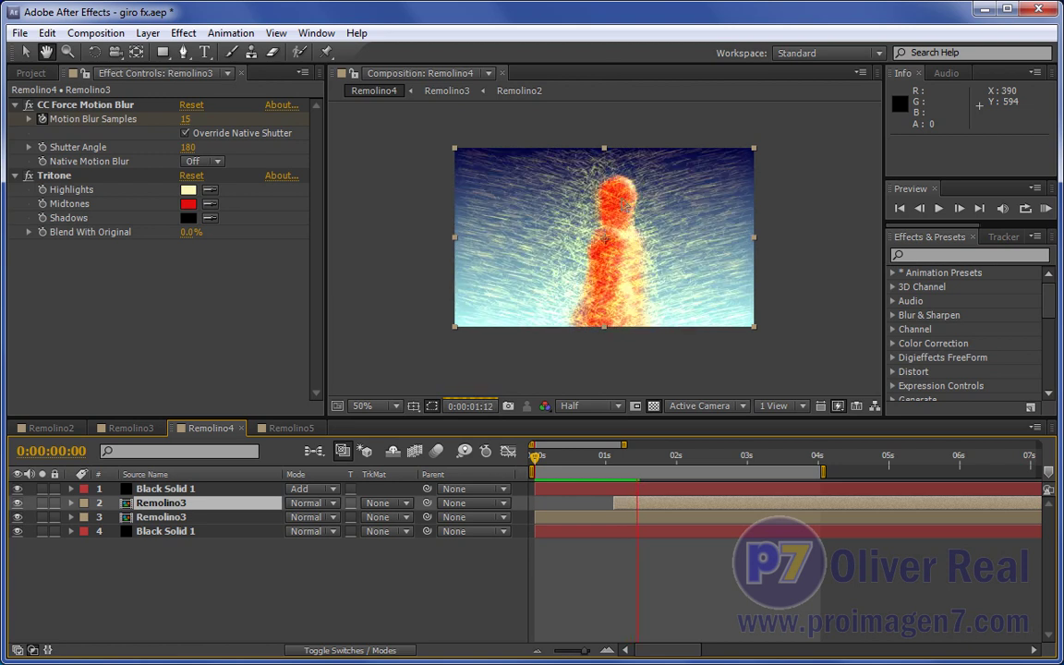
key("Page_Down")
key("Page_Down")
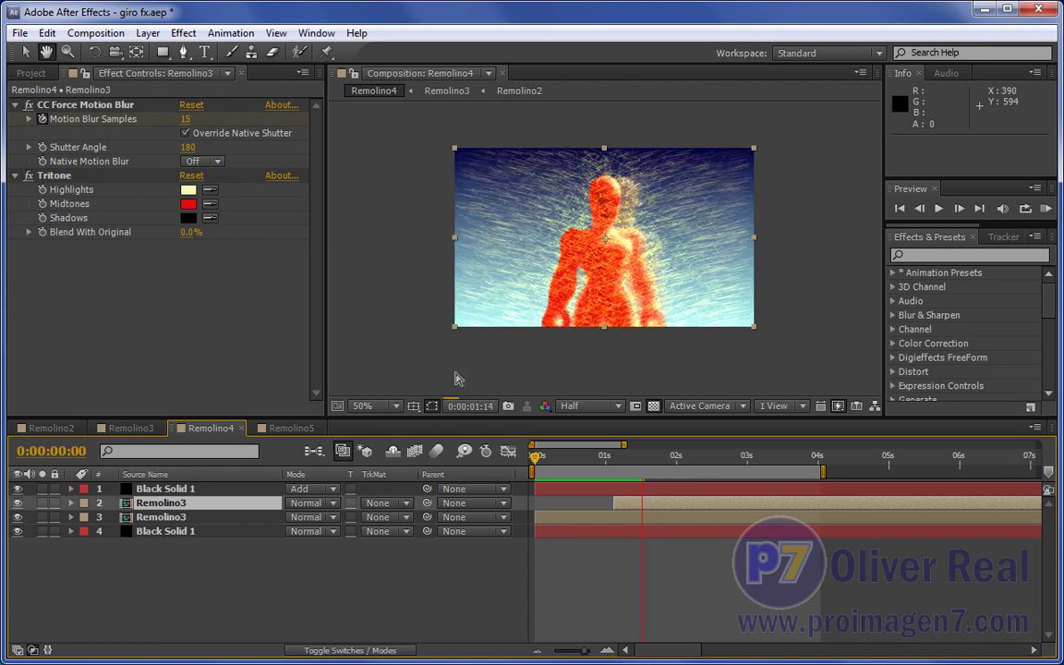
key("Page_Down")
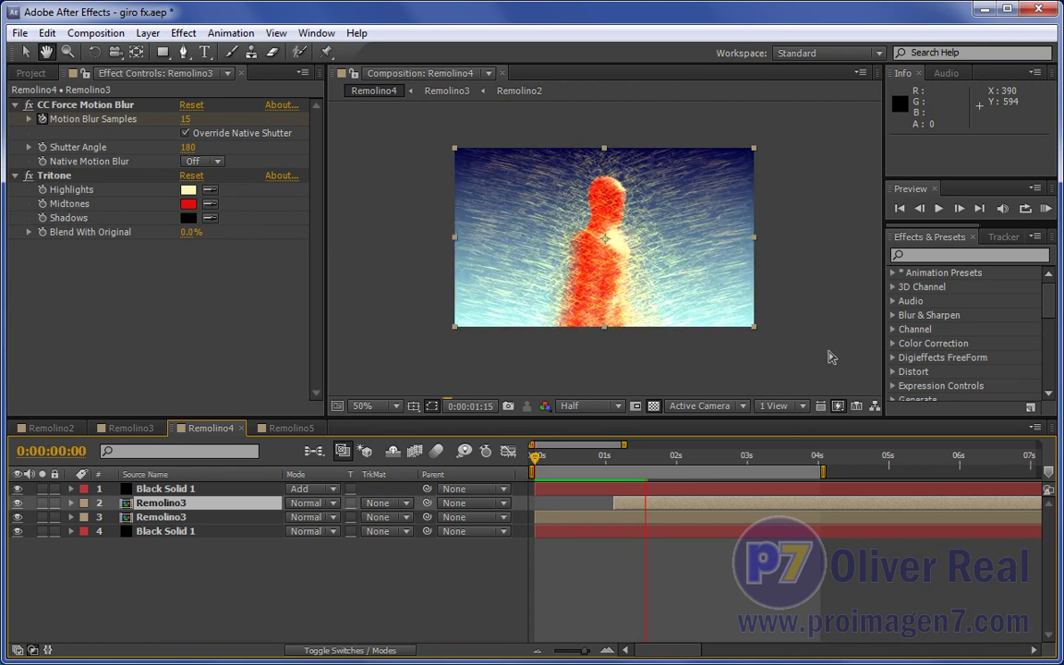
key("Page_Down")
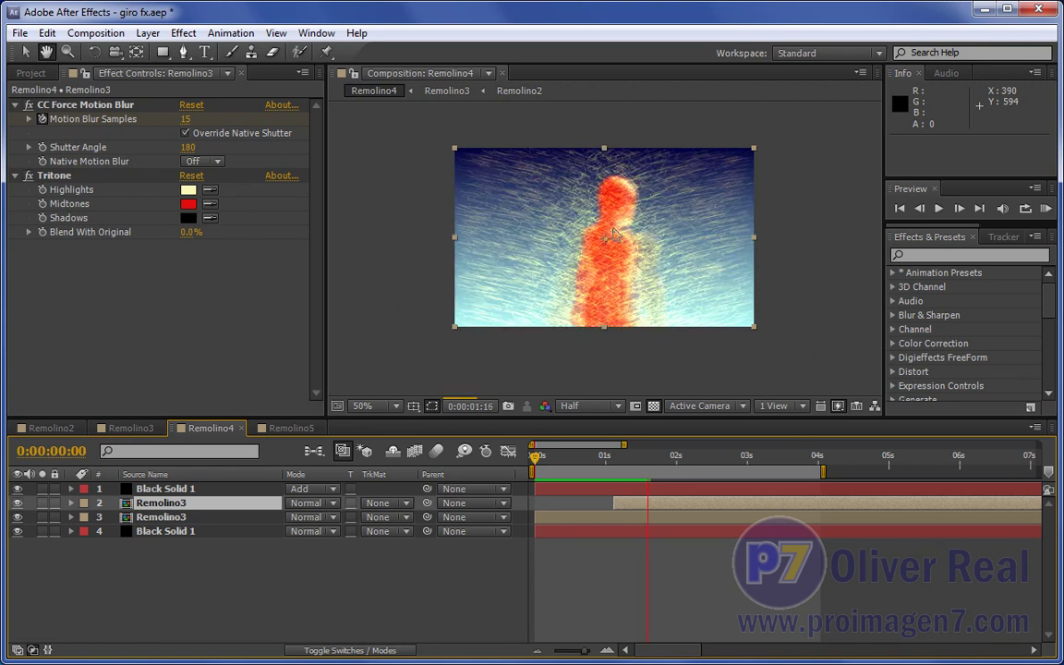
key("space")
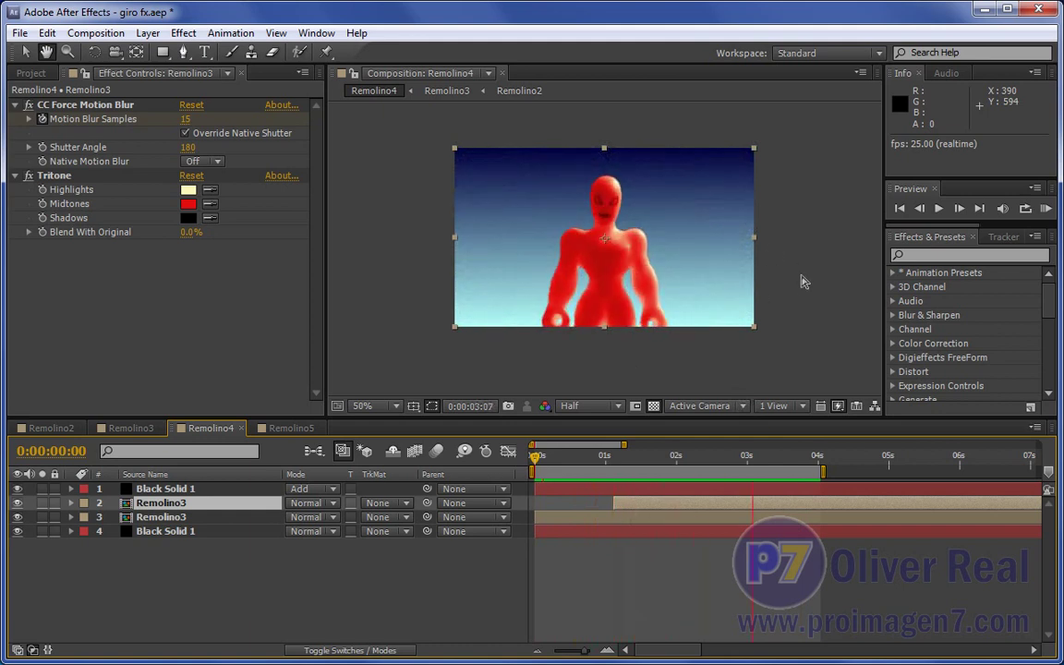
left_click(291, 427)
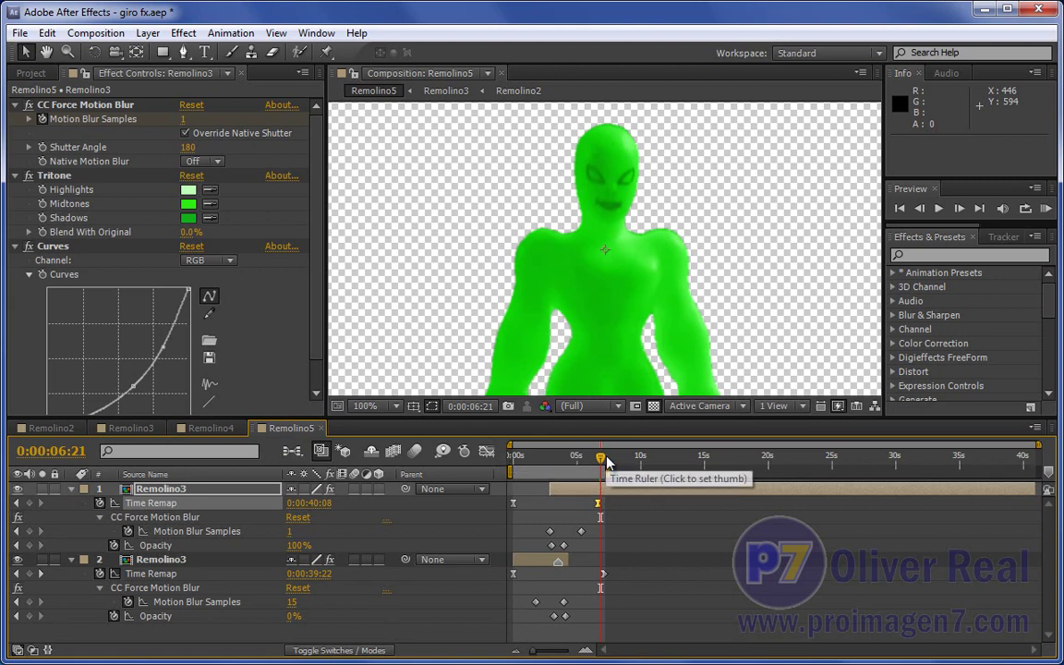
Switch back to Remolino4 and move the time indicator to a streak-filled frame near 0:00:01:14
left_click(210, 427)
left_click_drag(606, 455, 645, 455)
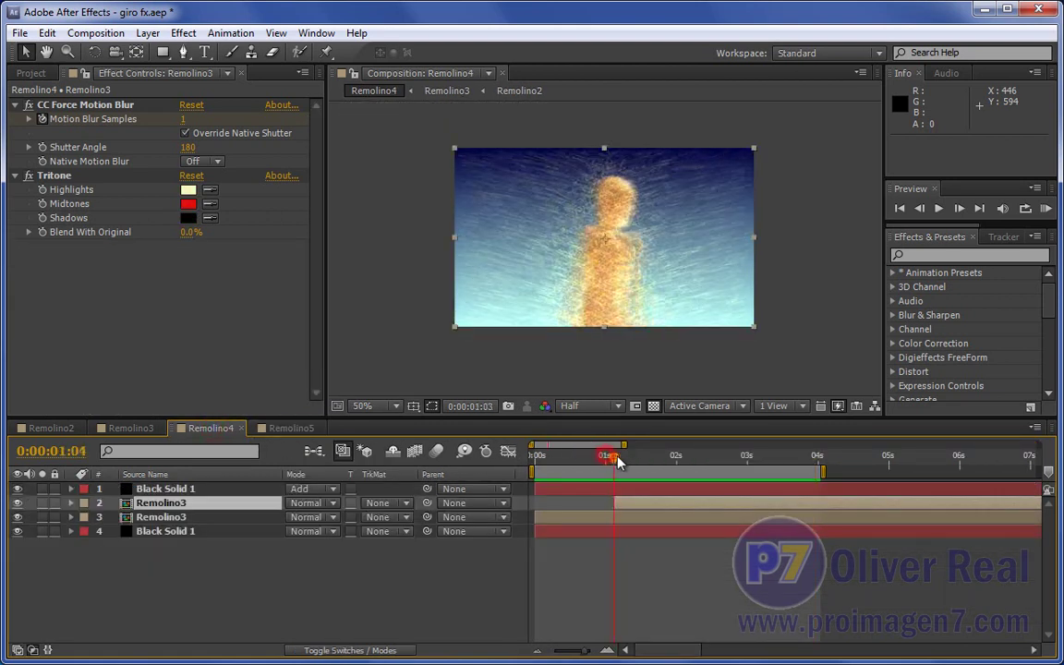